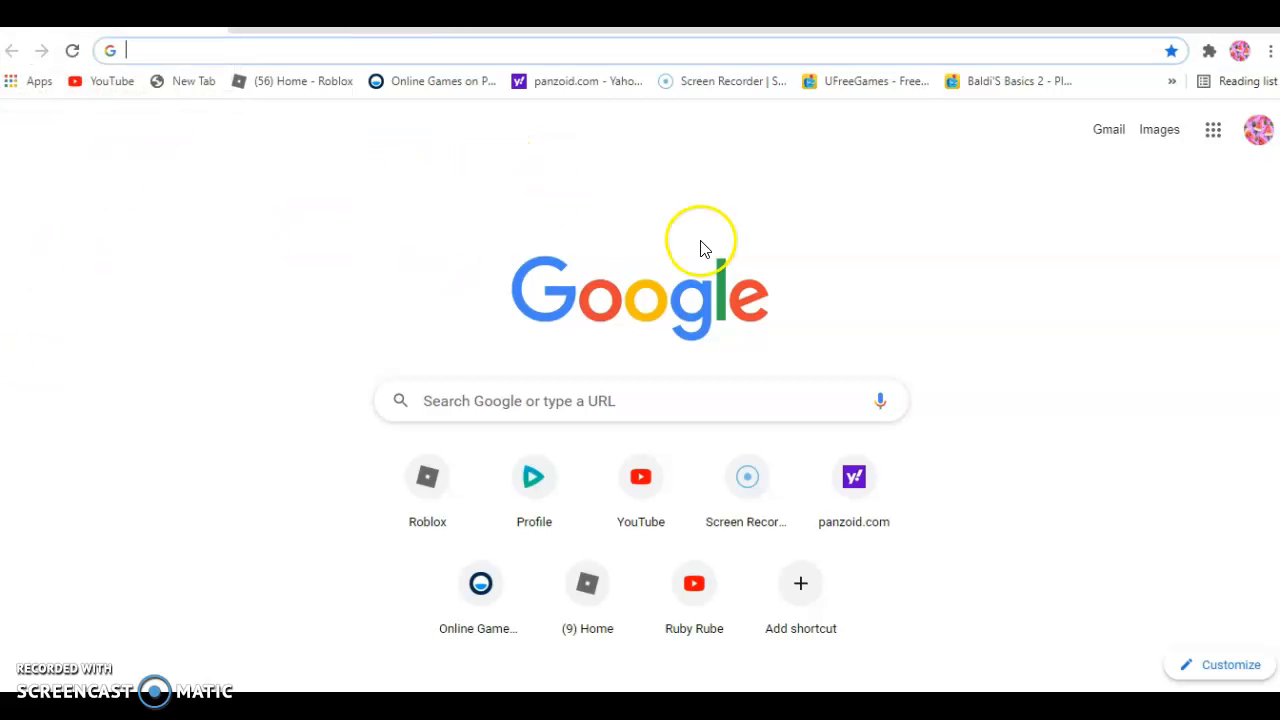
Step: Open the Panzoid site through the bookmarked panzoid.com search results and launch the Clipmaker tool
click(576, 85)
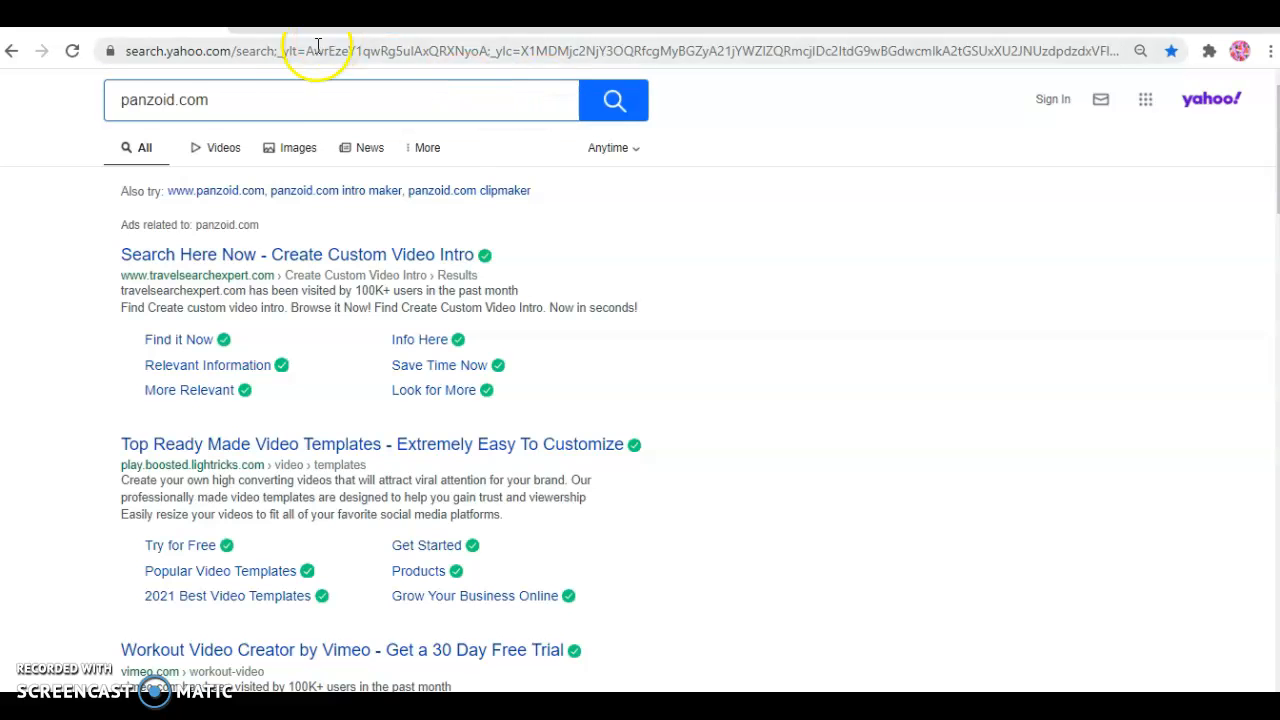
scroll(258, 357, down, 4)
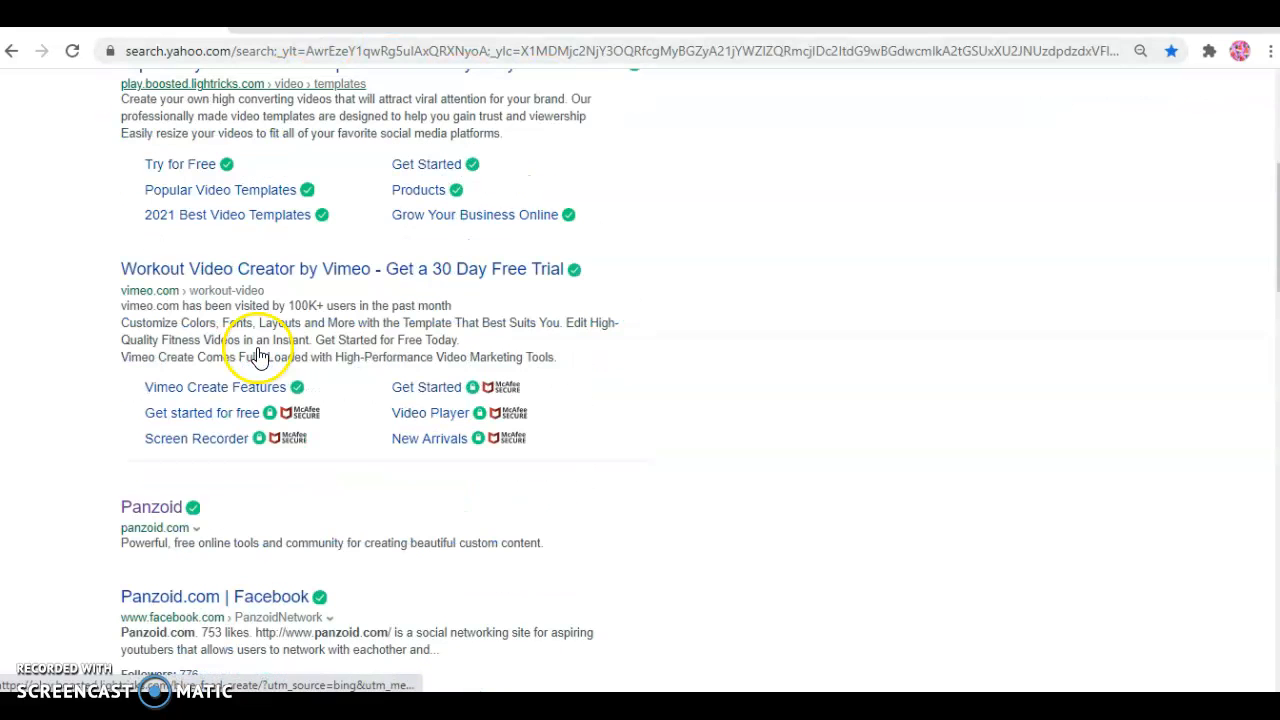
click(141, 512)
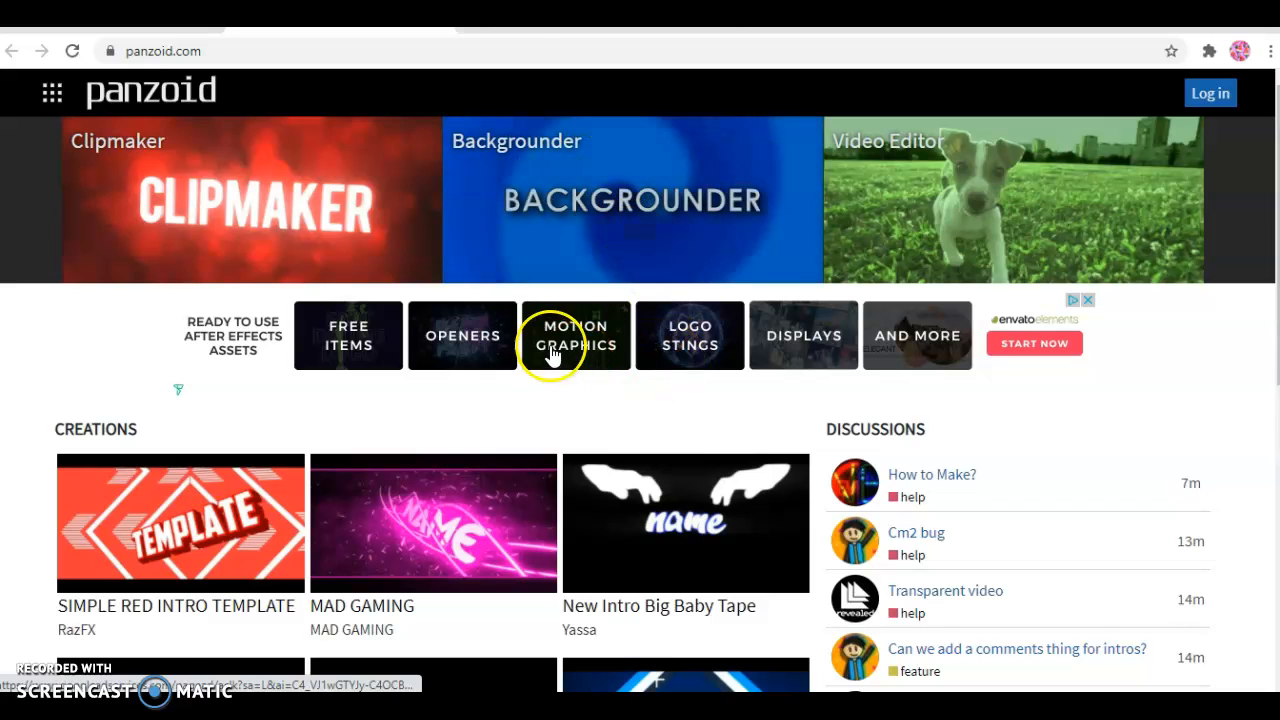
click(96, 198)
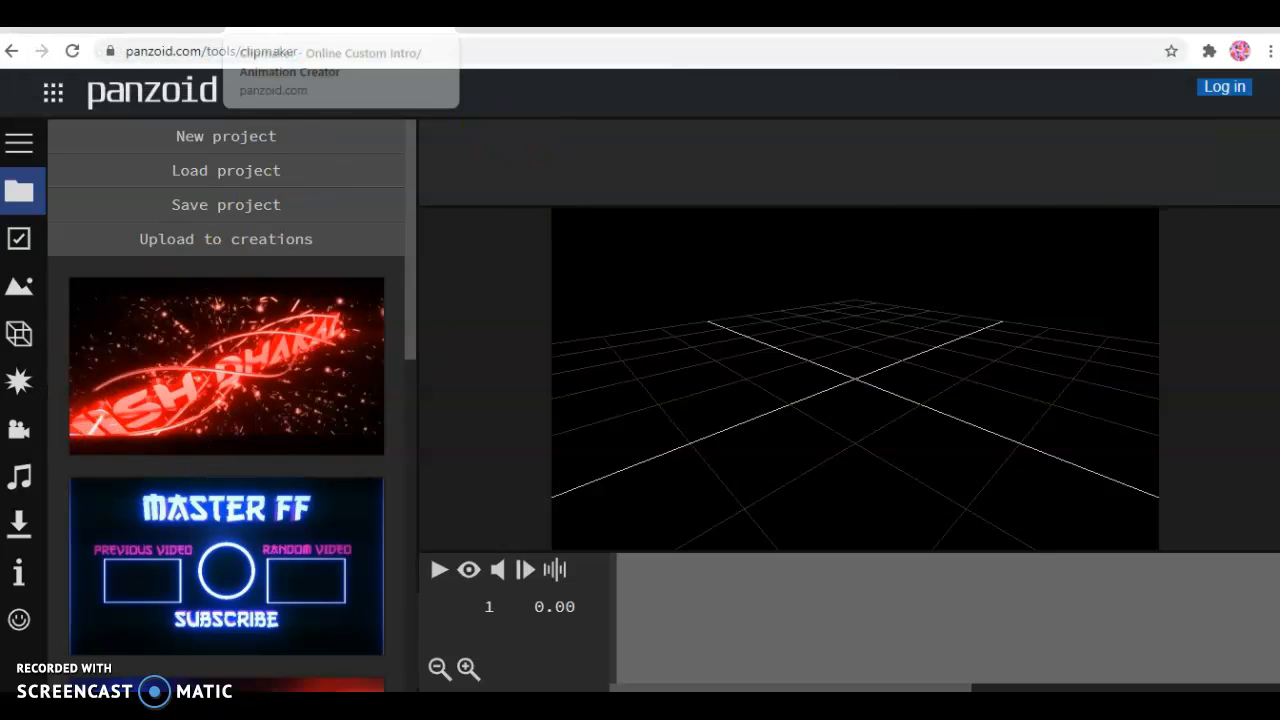
Step: Return to the Panzoid home page and reopen Clipmaker from there
click(175, 108)
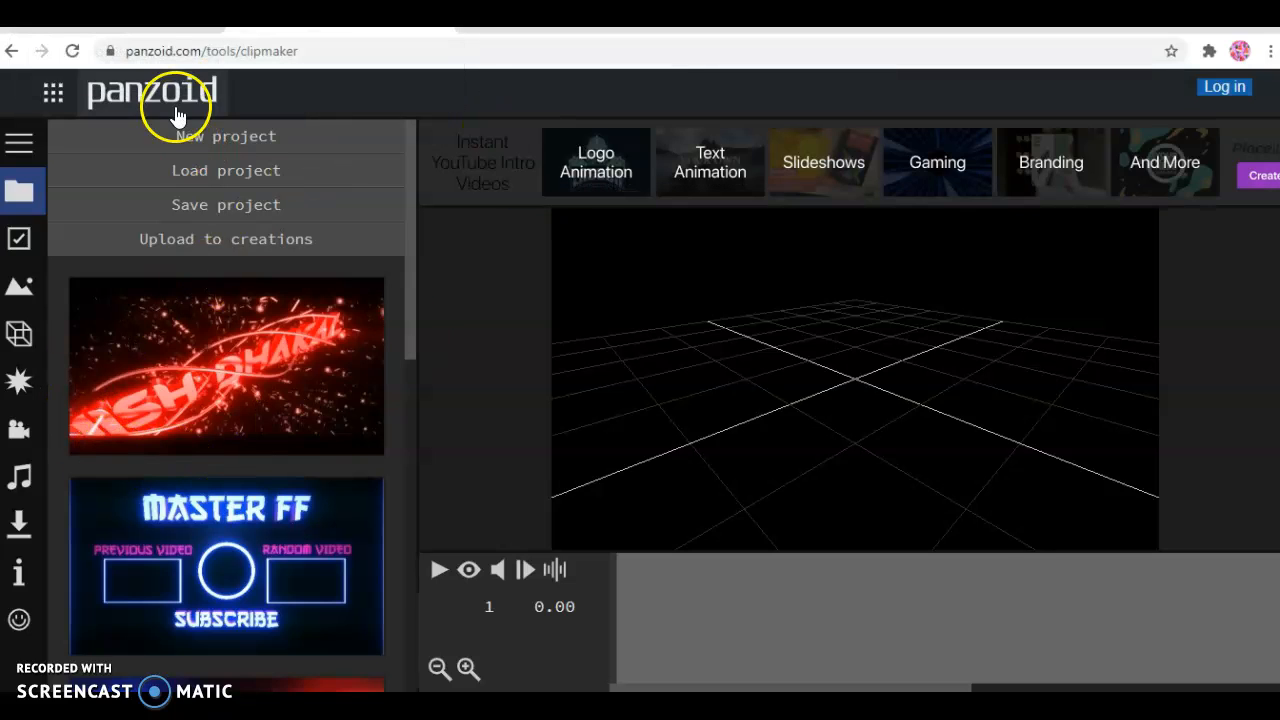
click(66, 100)
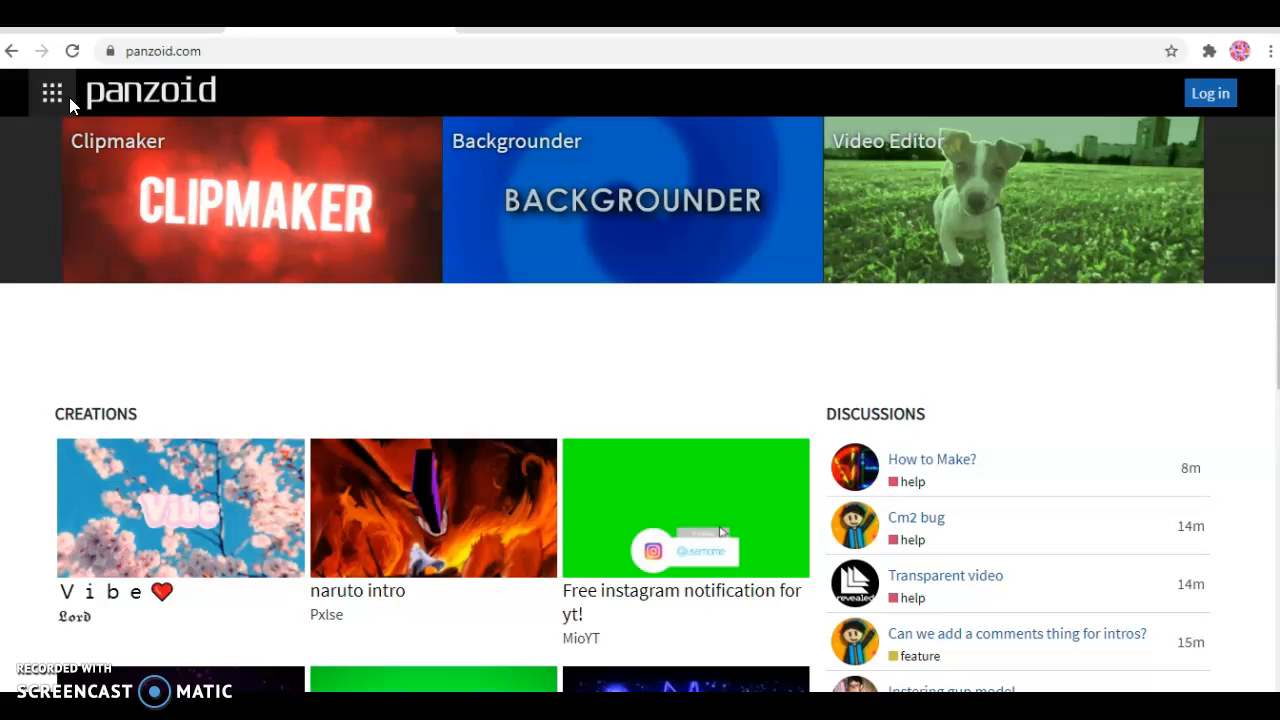
click(229, 195)
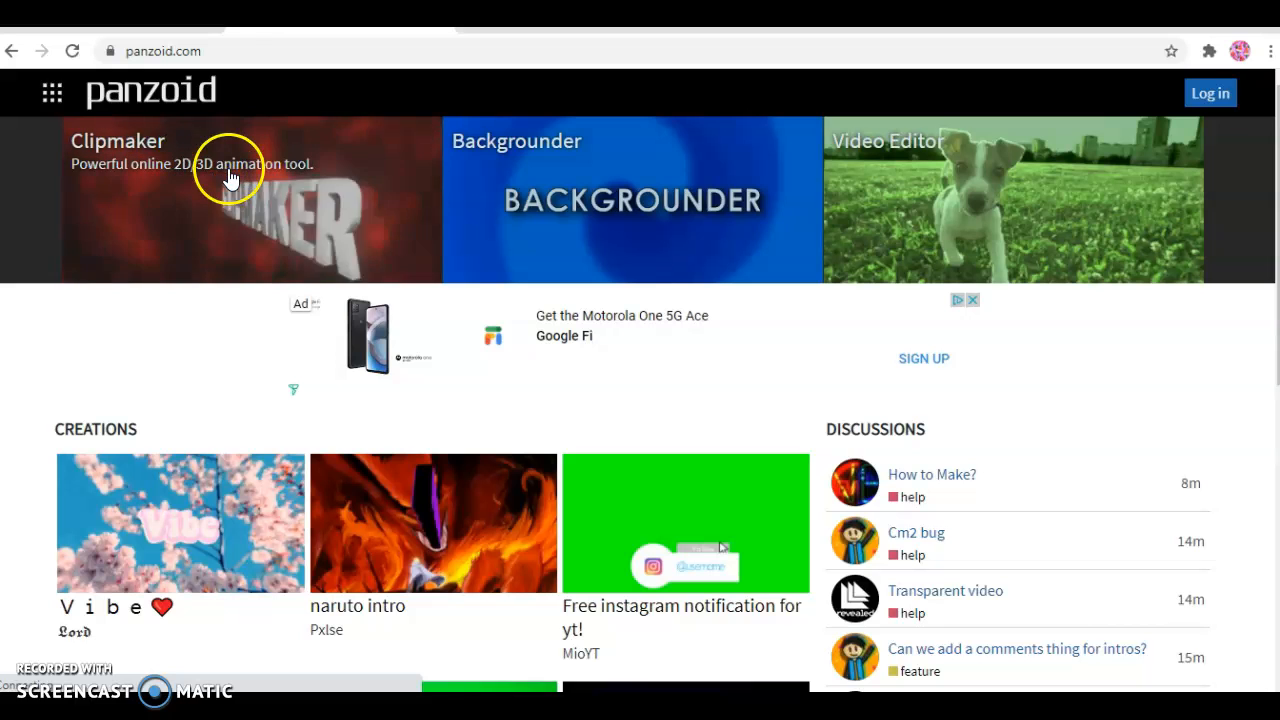
click(258, 208)
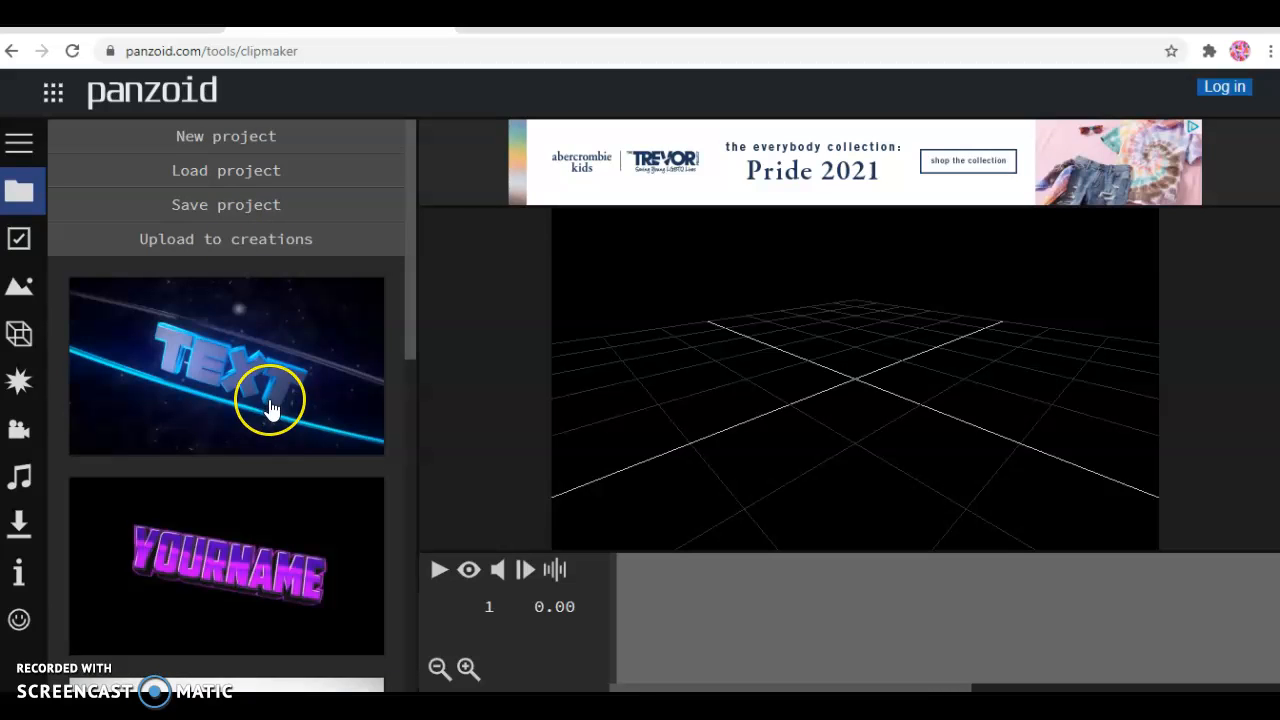
Step: Examine the intro and outro template thumbnails offered in Clipmaker's project list
scroll(268, 405, down, 8)
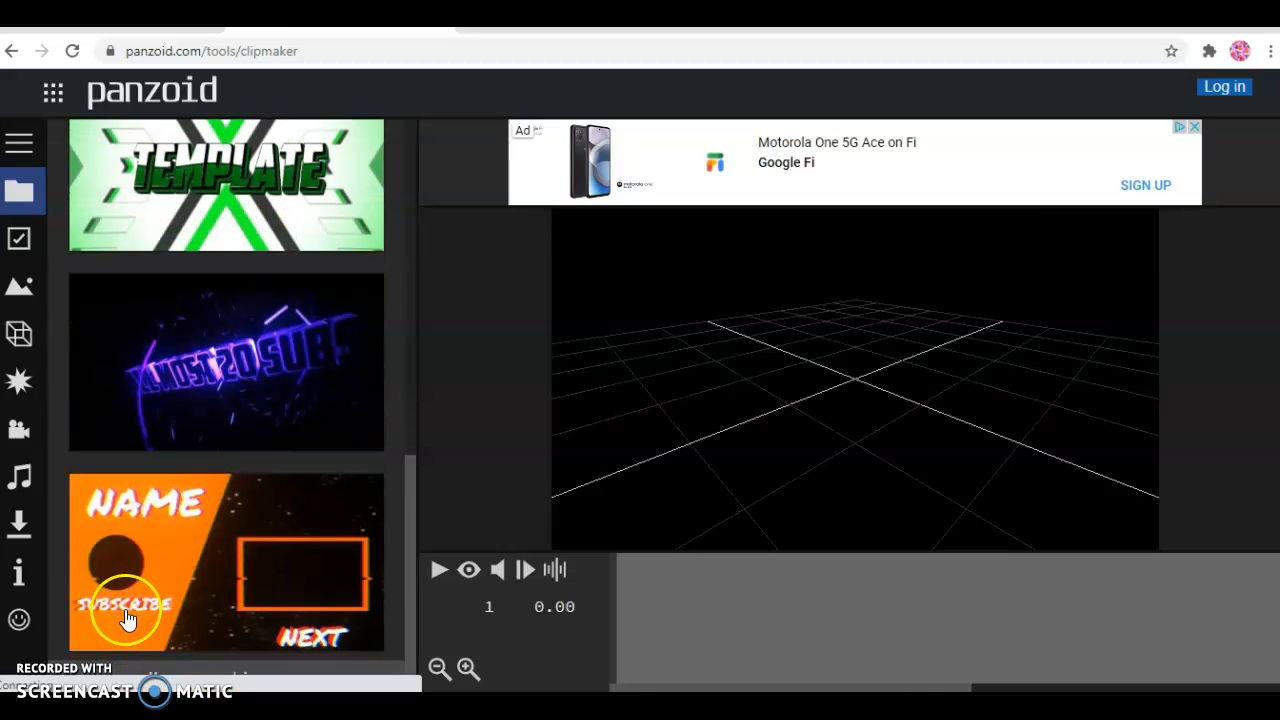
scroll(126, 612, up, 10)
scroll(160, 605, down, 5)
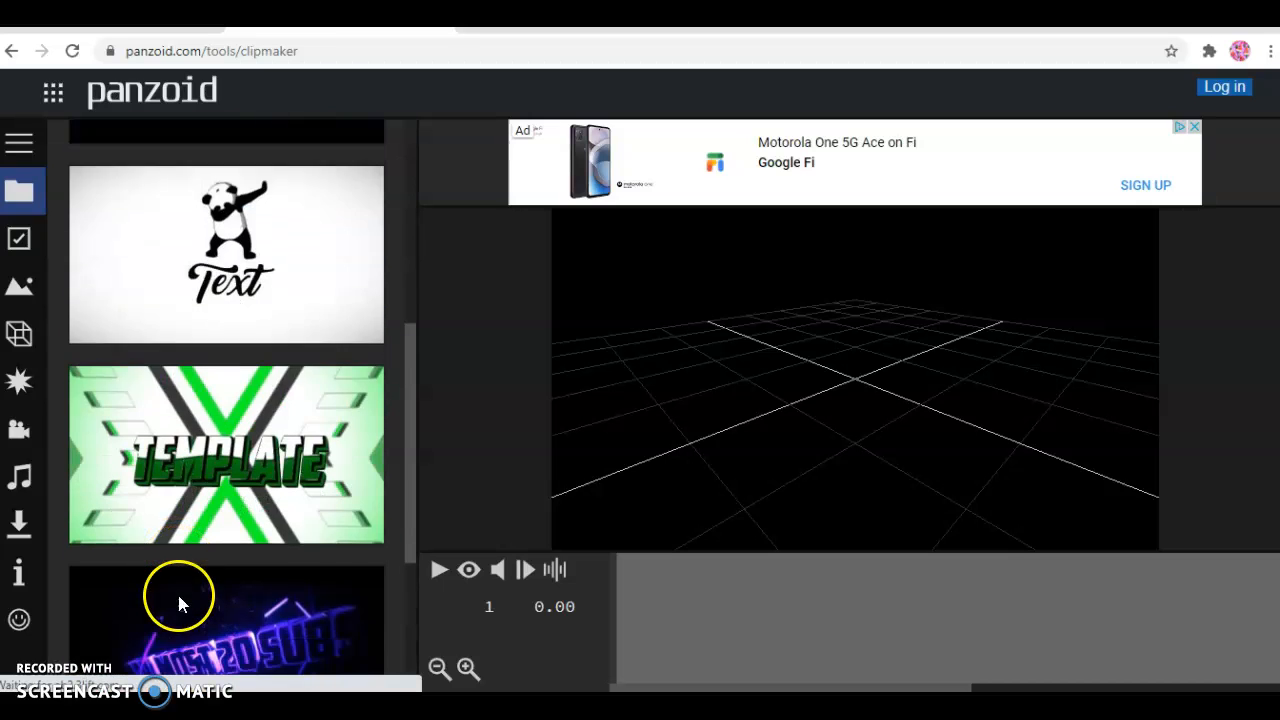
scroll(178, 597, down, 3)
scroll(200, 651, up, 2)
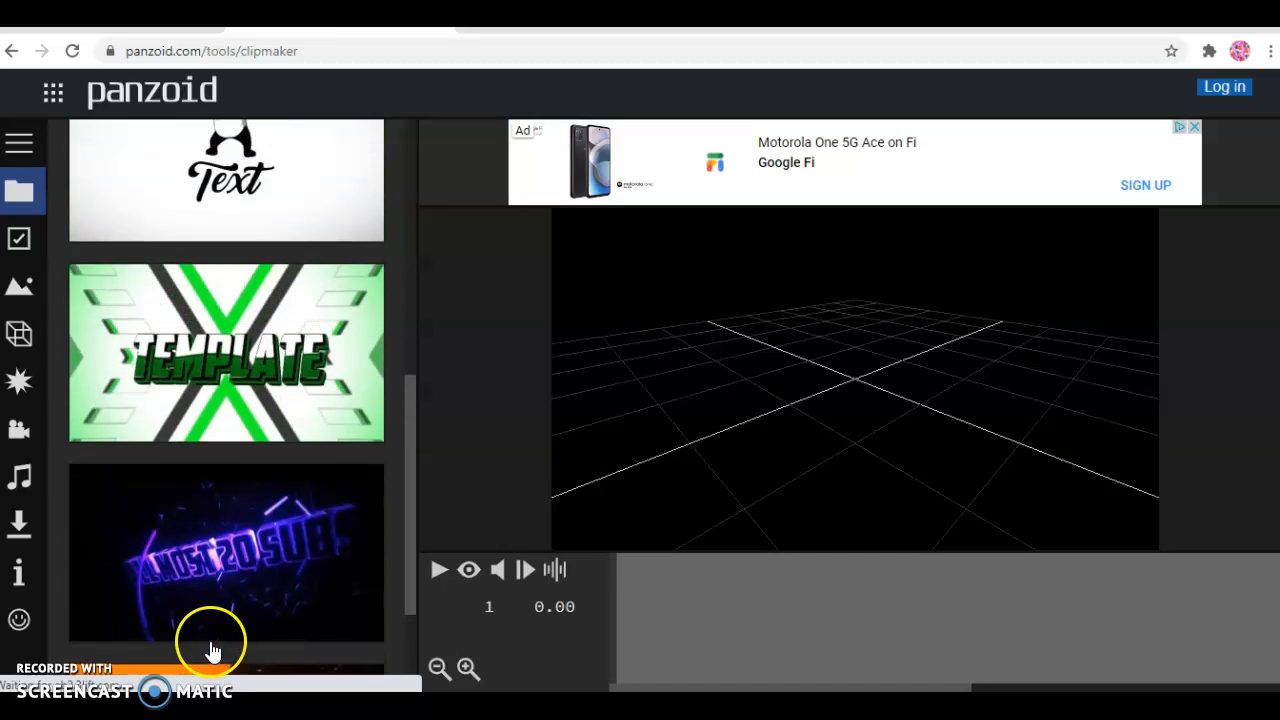
scroll(212, 651, up, 6)
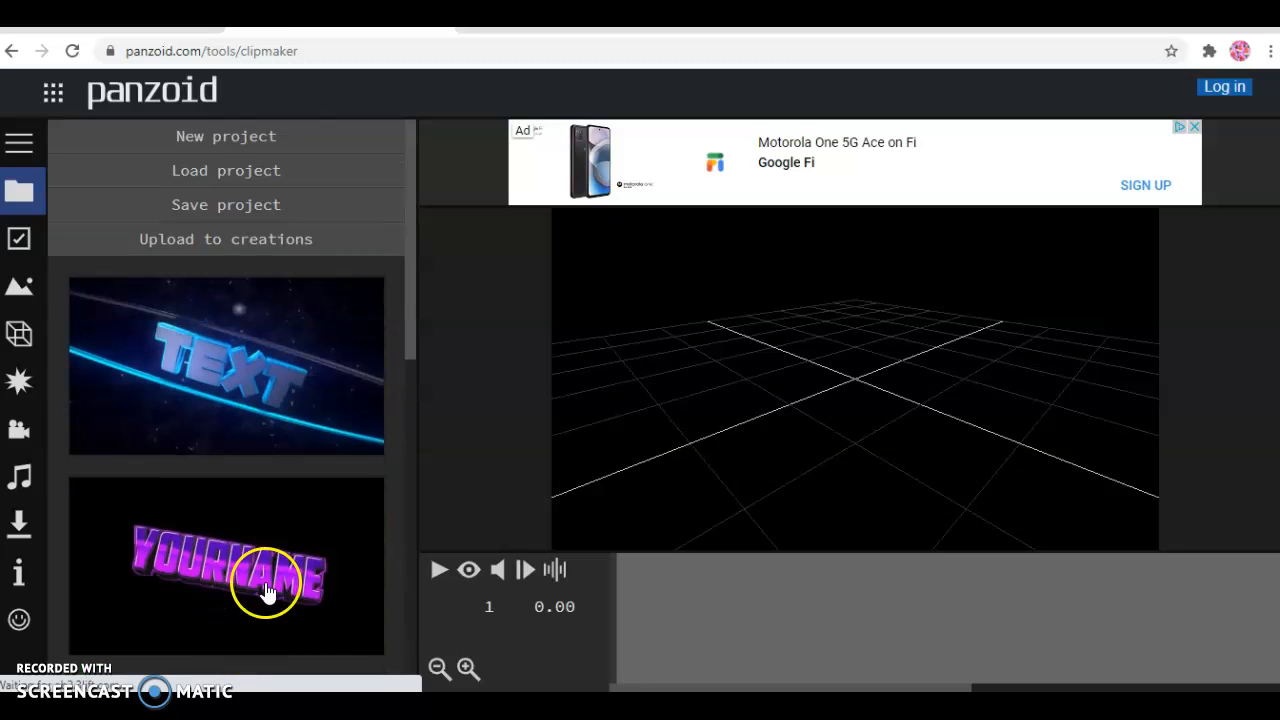
scroll(265, 592, down, 4)
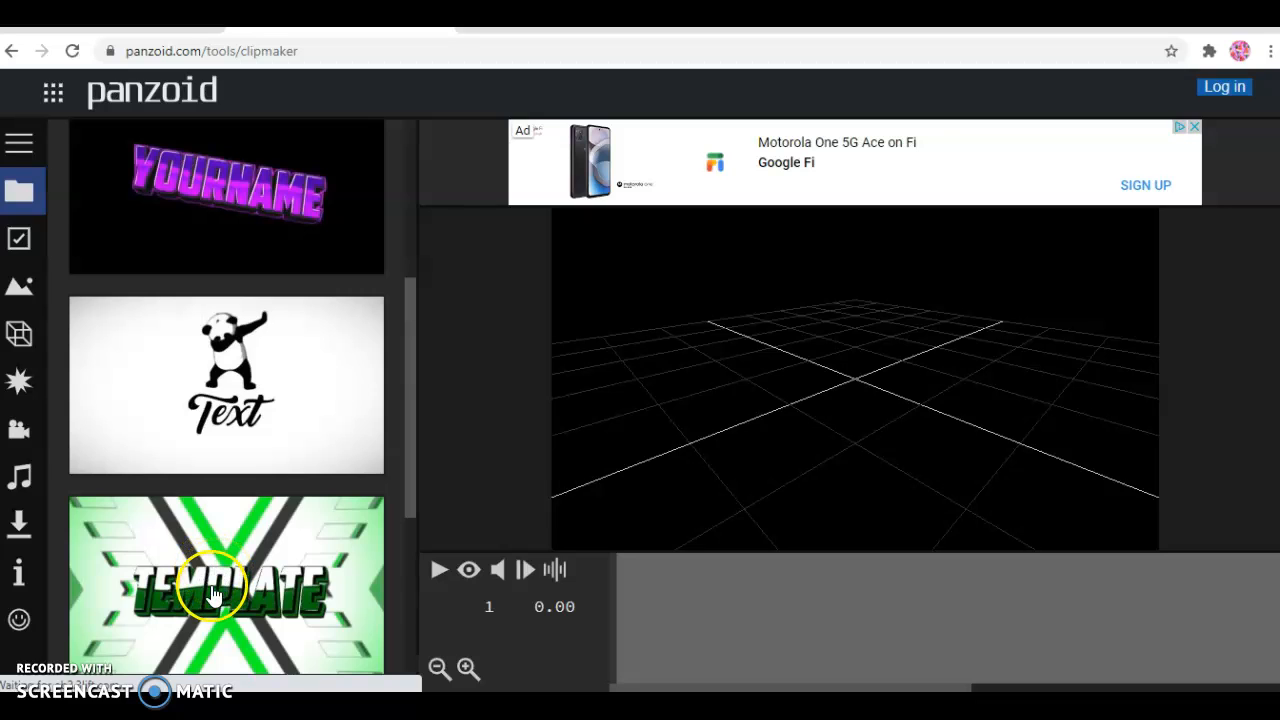
scroll(140, 410, down, 4)
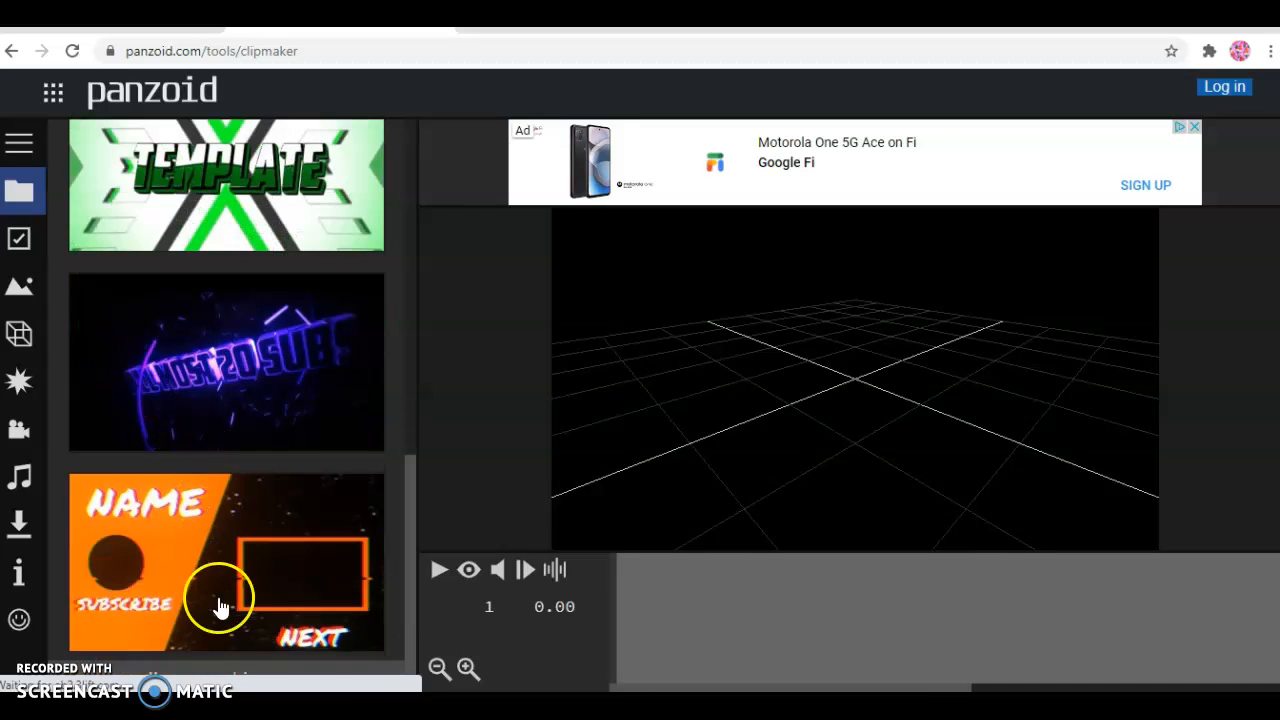
Step: Open the full Panzoid creations gallery and look through its Latest and Top lists
click(158, 678)
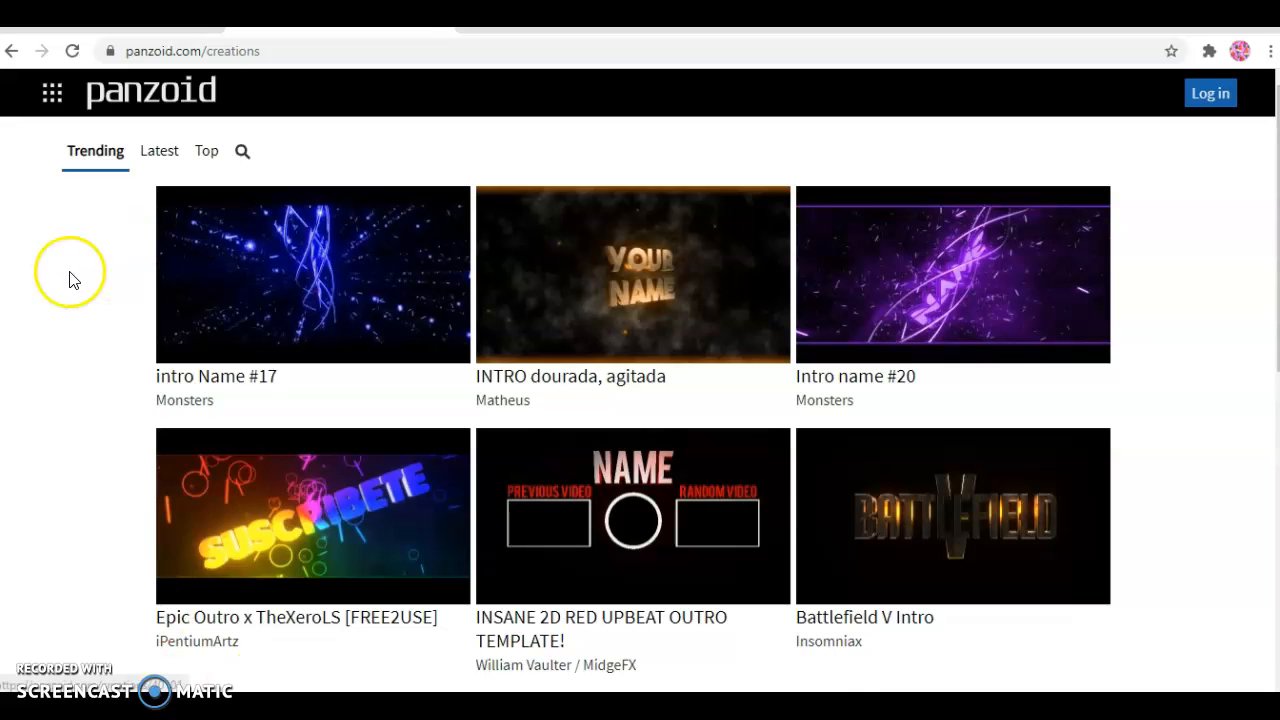
click(158, 152)
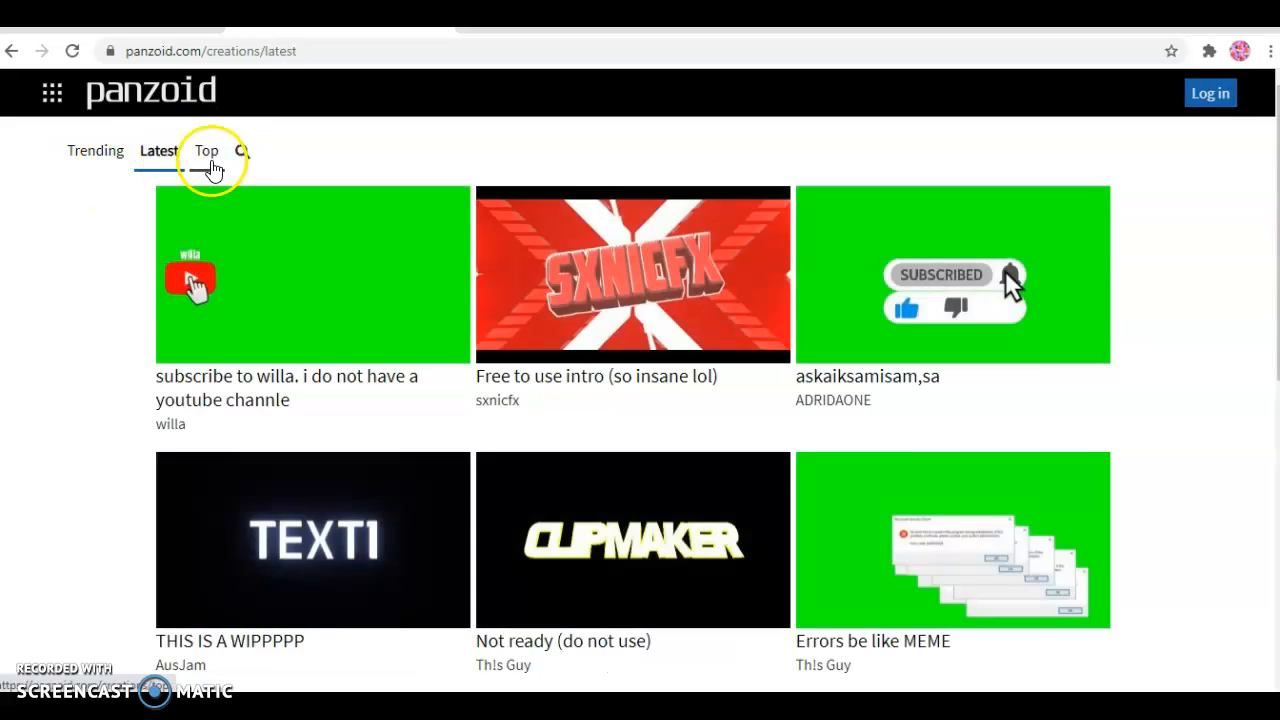
click(209, 164)
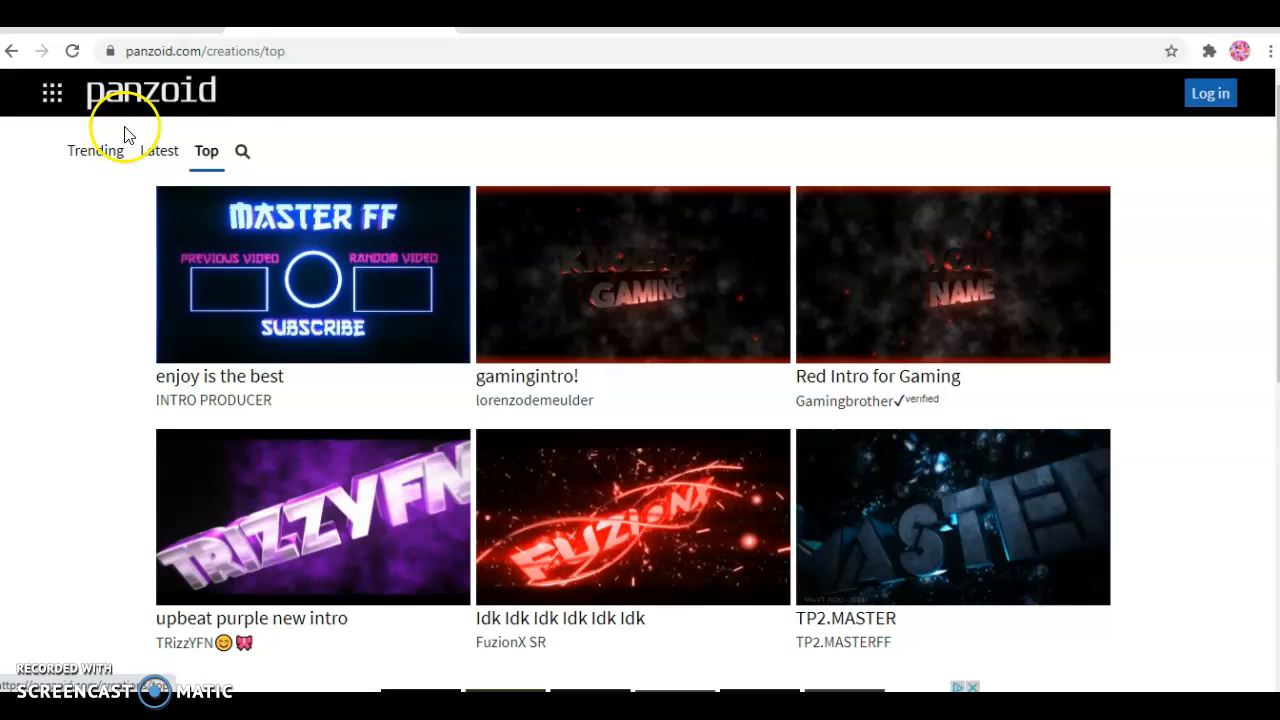
Step: Browse the Trending creations for an intro and open the template with "name" text over a room background in Clipmaker
click(88, 150)
scroll(324, 265, down, 3)
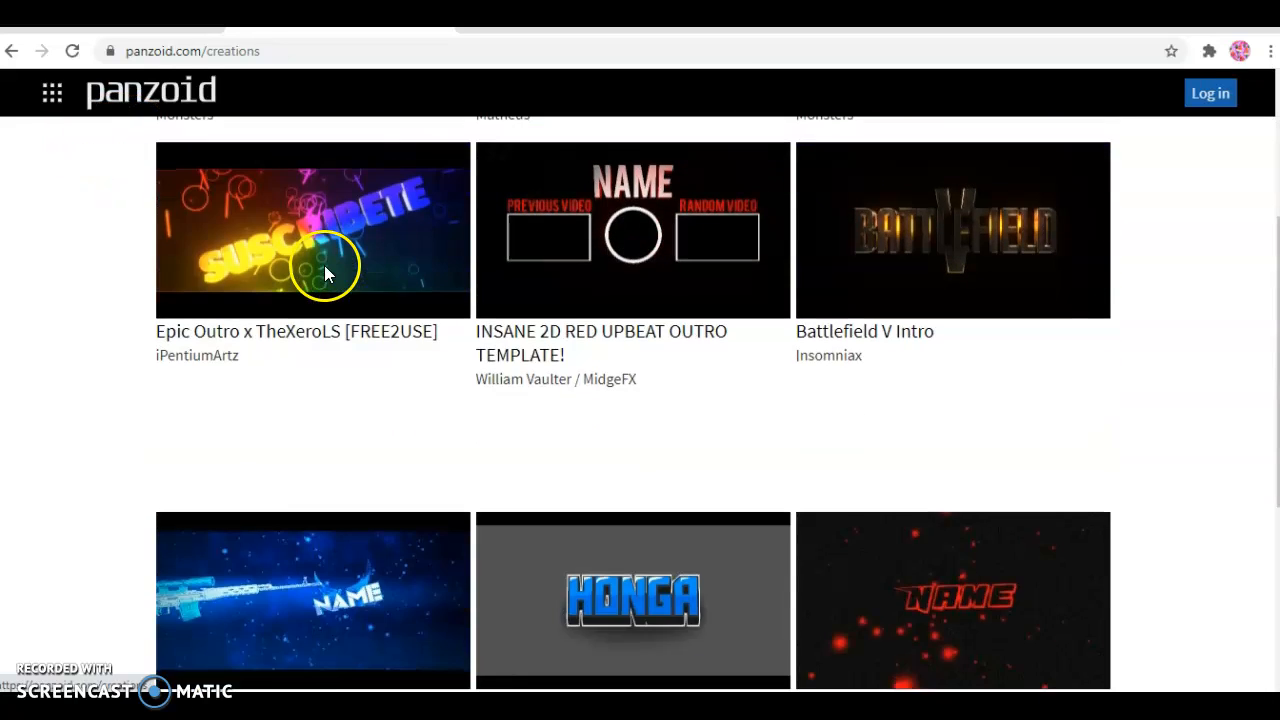
scroll(324, 268, down, 4)
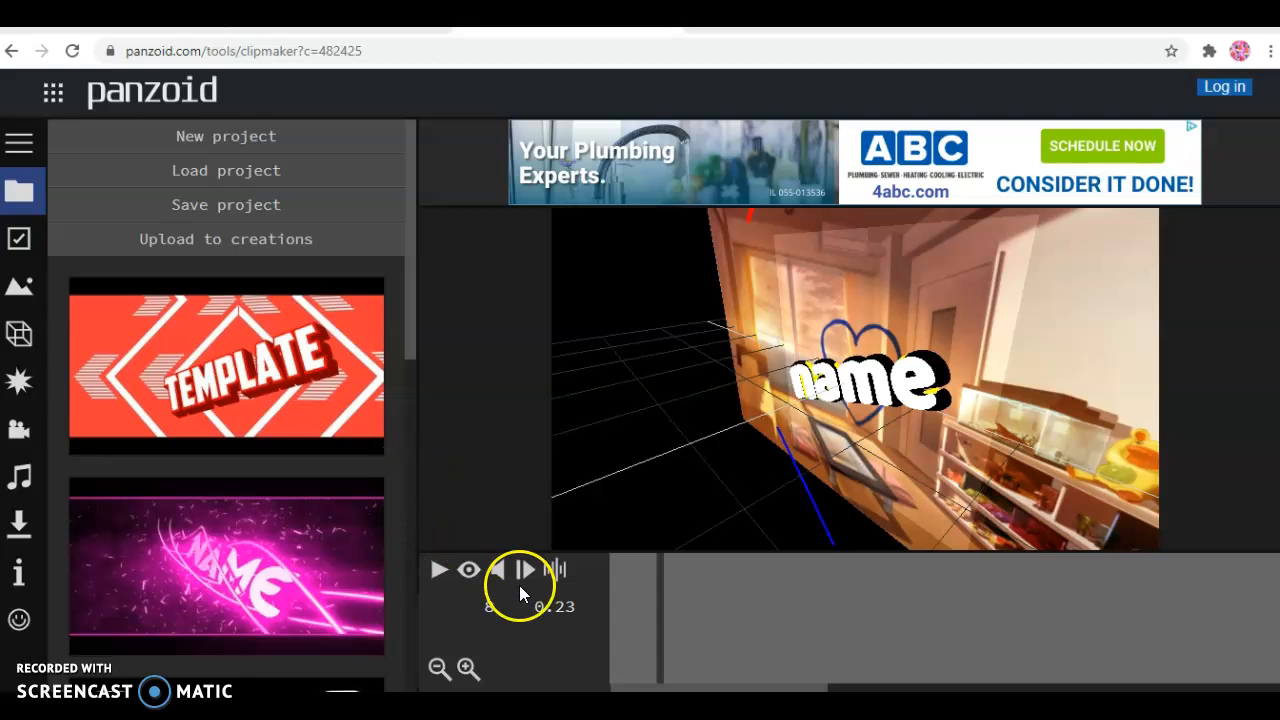
Step: Preview the intro template in camera view and free view by playing it back, and pause the playback
click(469, 571)
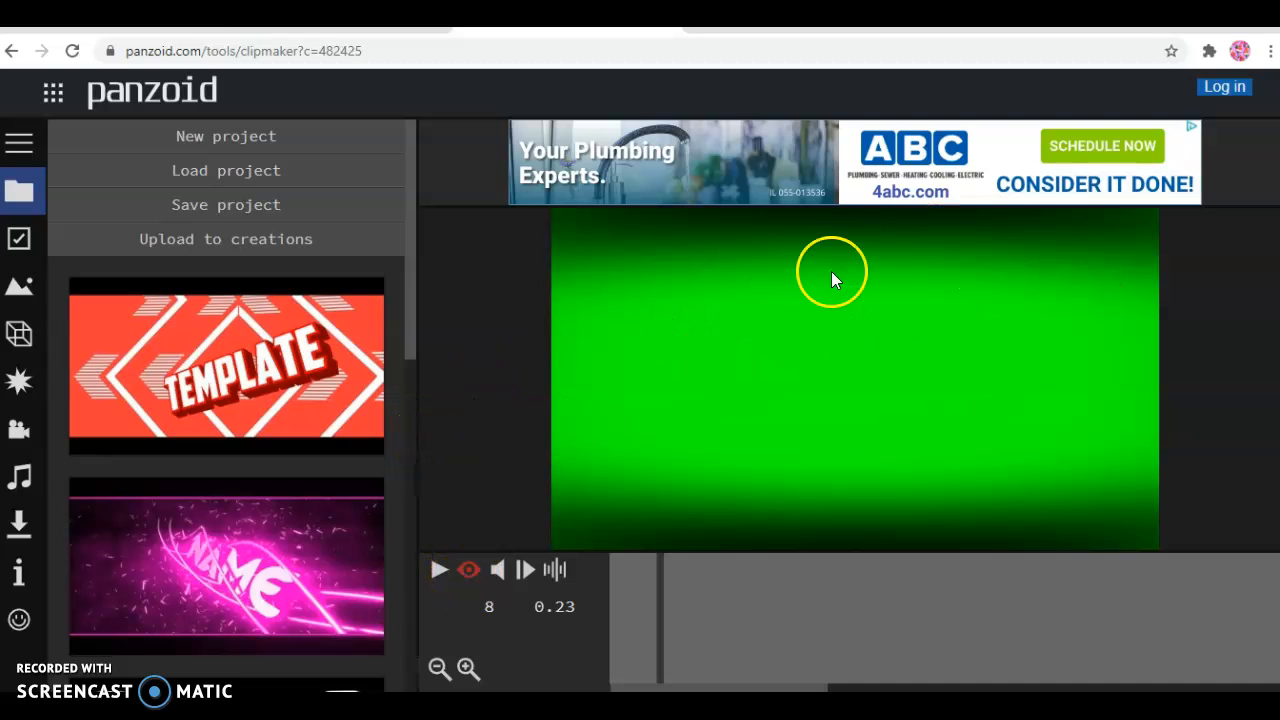
click(437, 570)
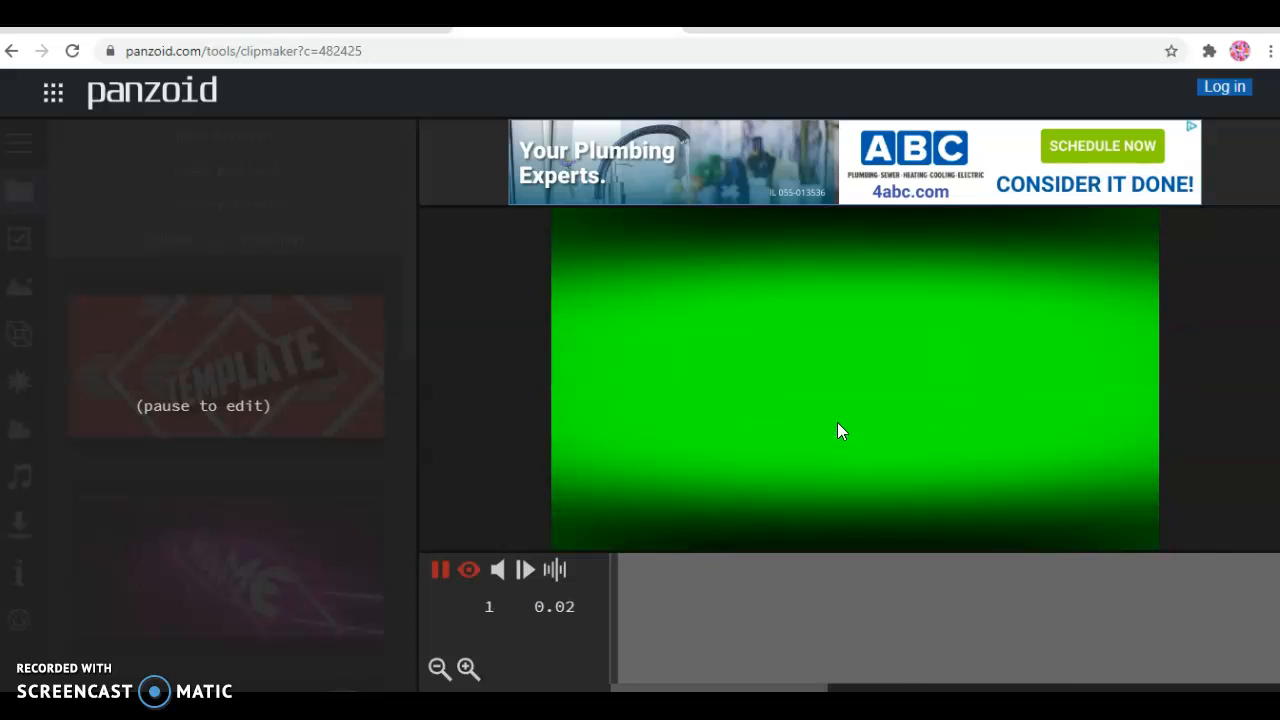
click(517, 527)
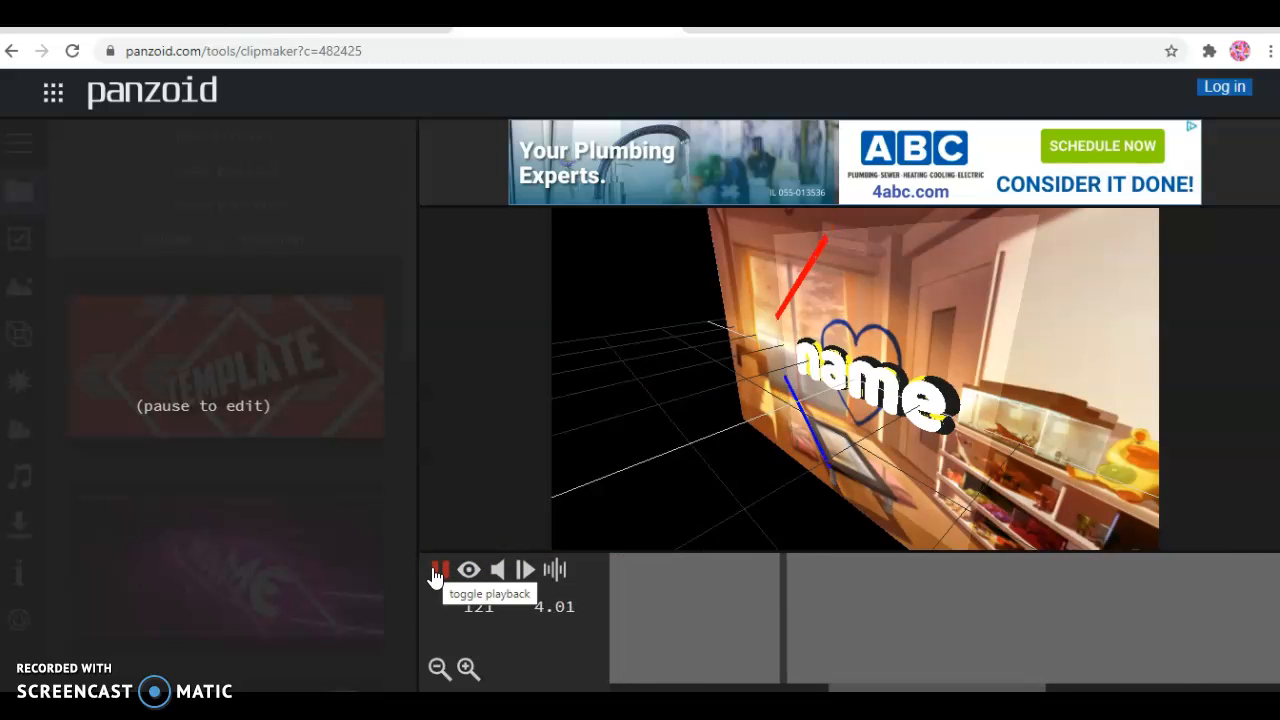
click(459, 537)
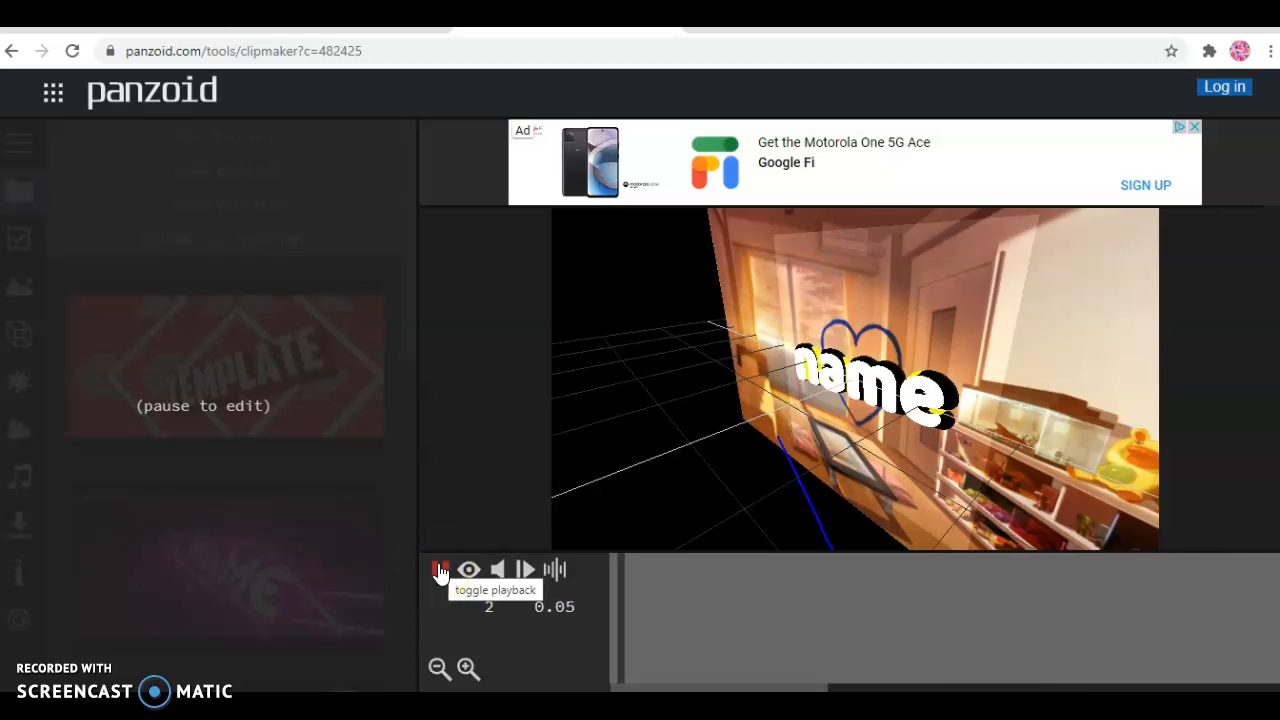
click(440, 570)
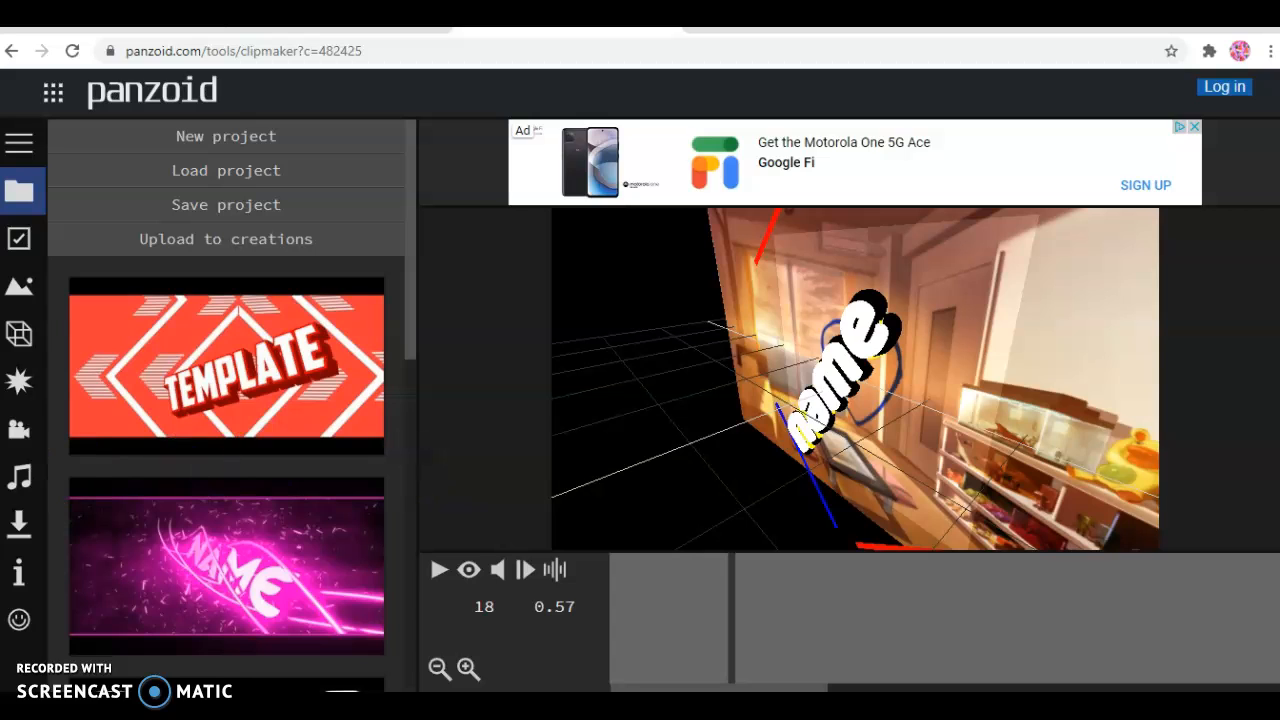
Step: Look through the project's audio, camera, download, scene, basic settings and project sections
click(12, 472)
click(14, 426)
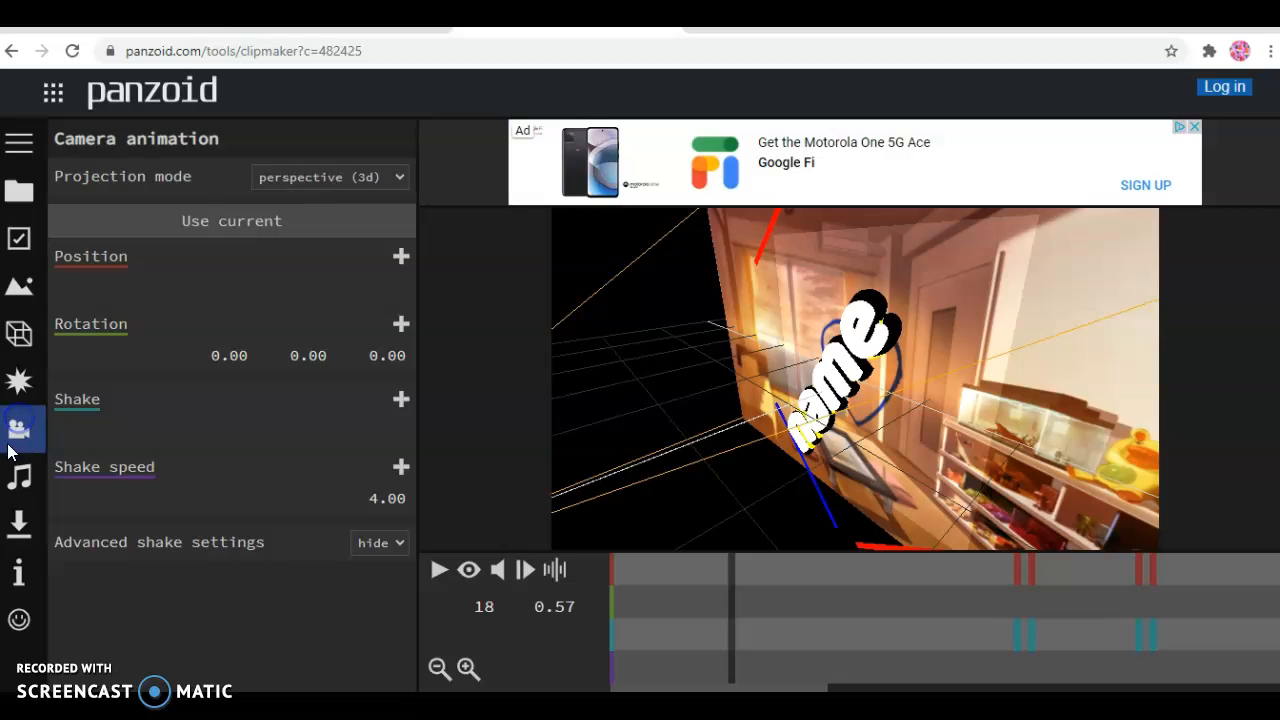
click(16, 530)
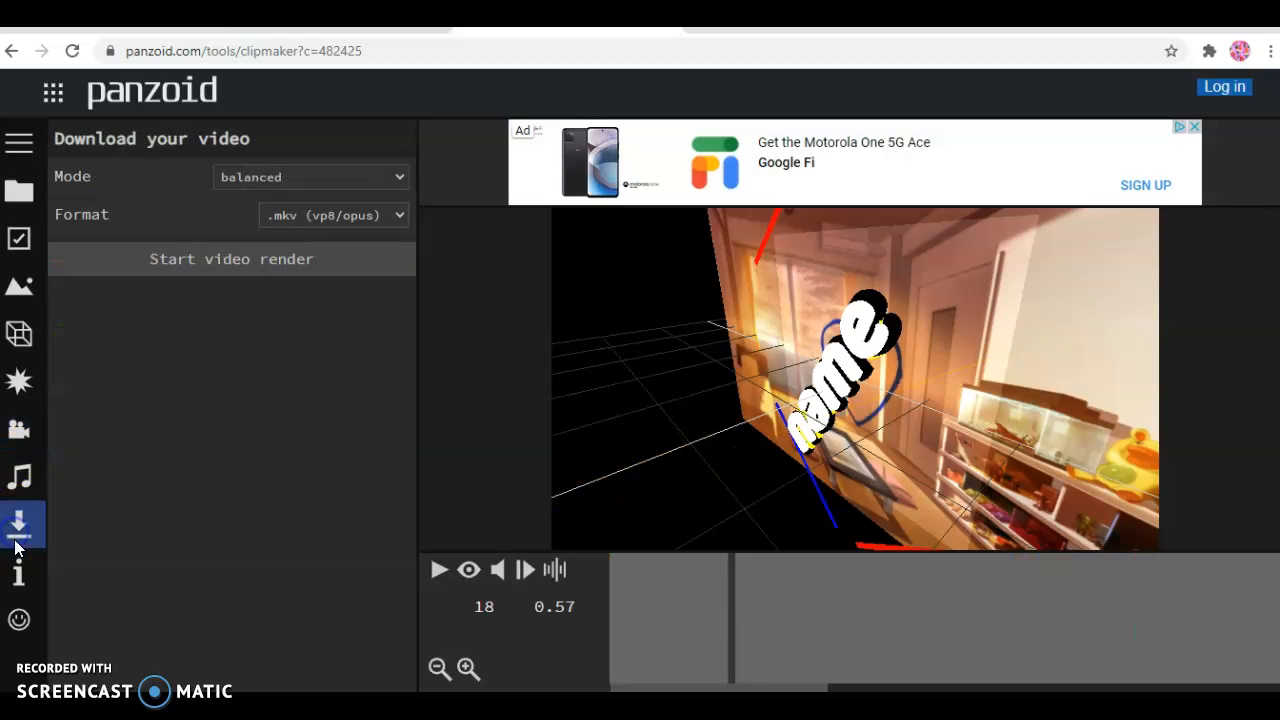
click(15, 281)
click(18, 238)
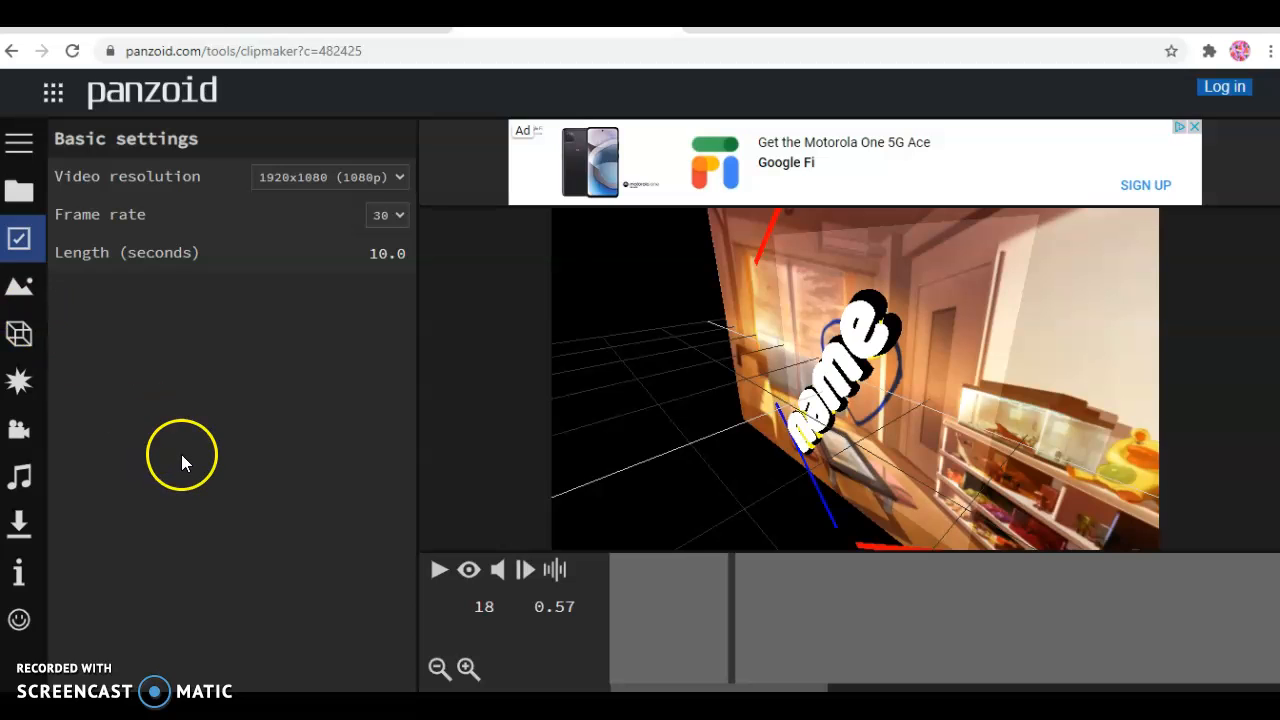
click(16, 190)
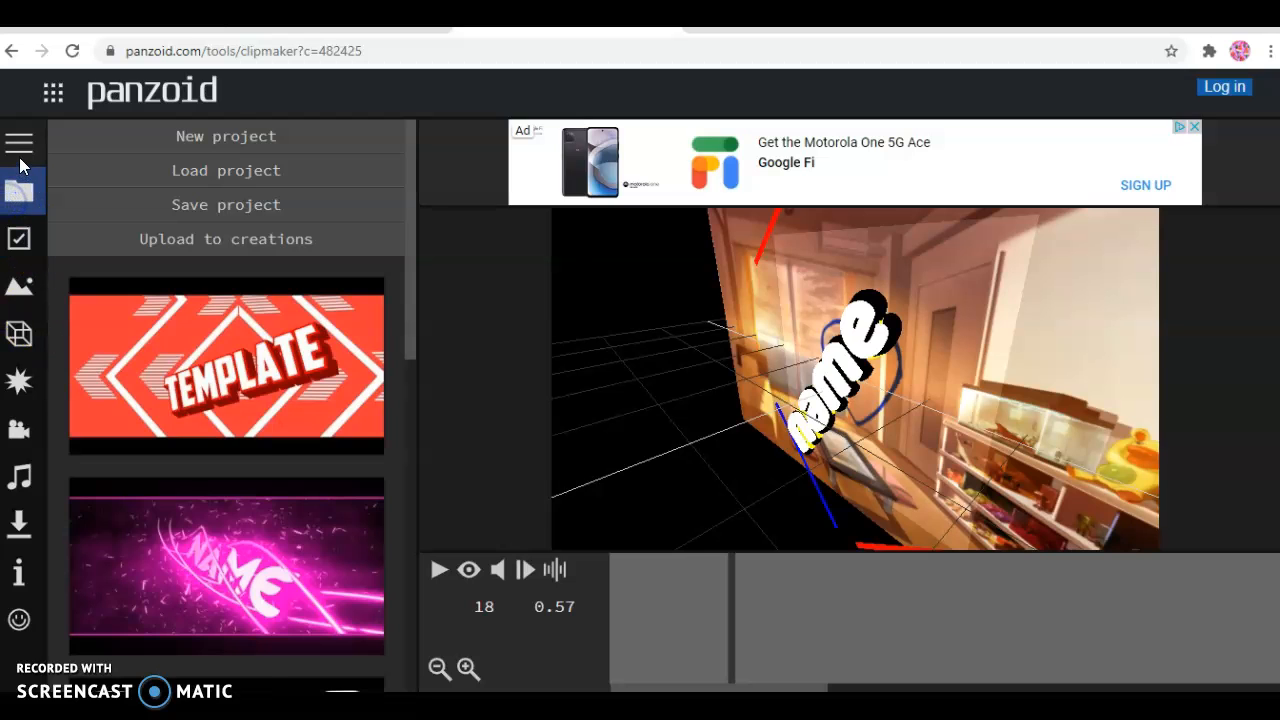
mouse_move(16, 188)
click(36, 246)
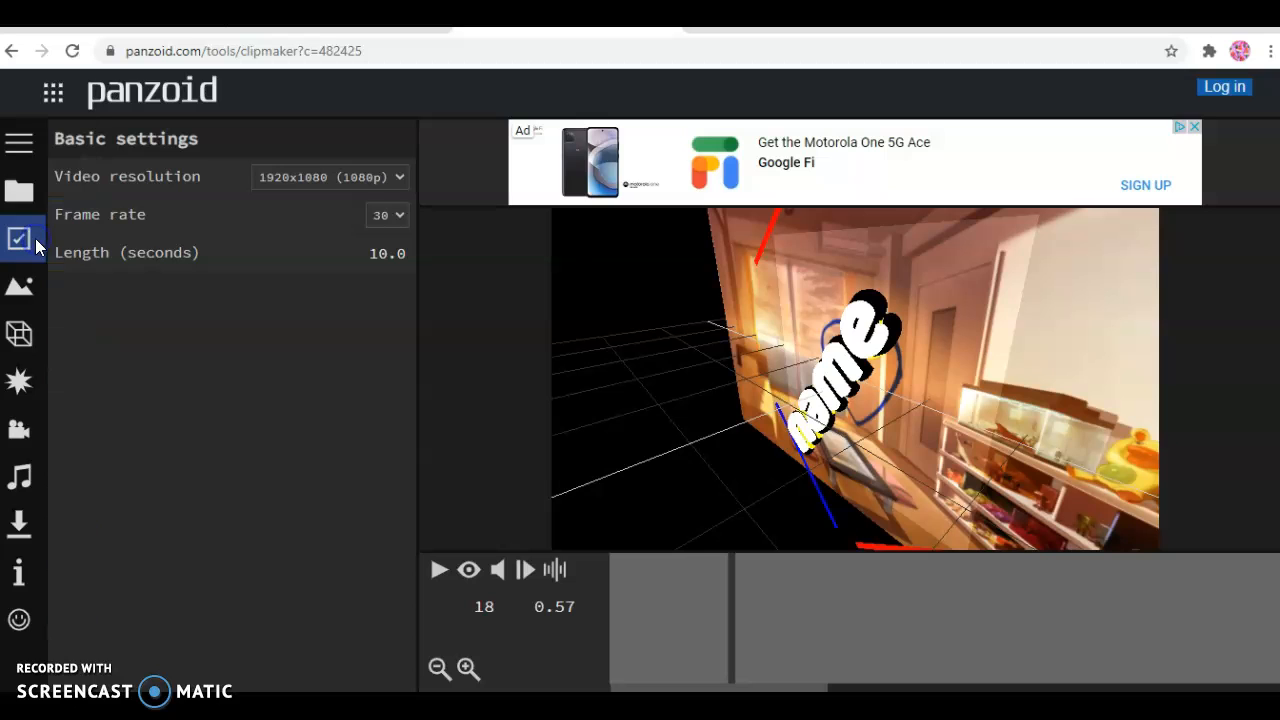
mouse_move(19, 183)
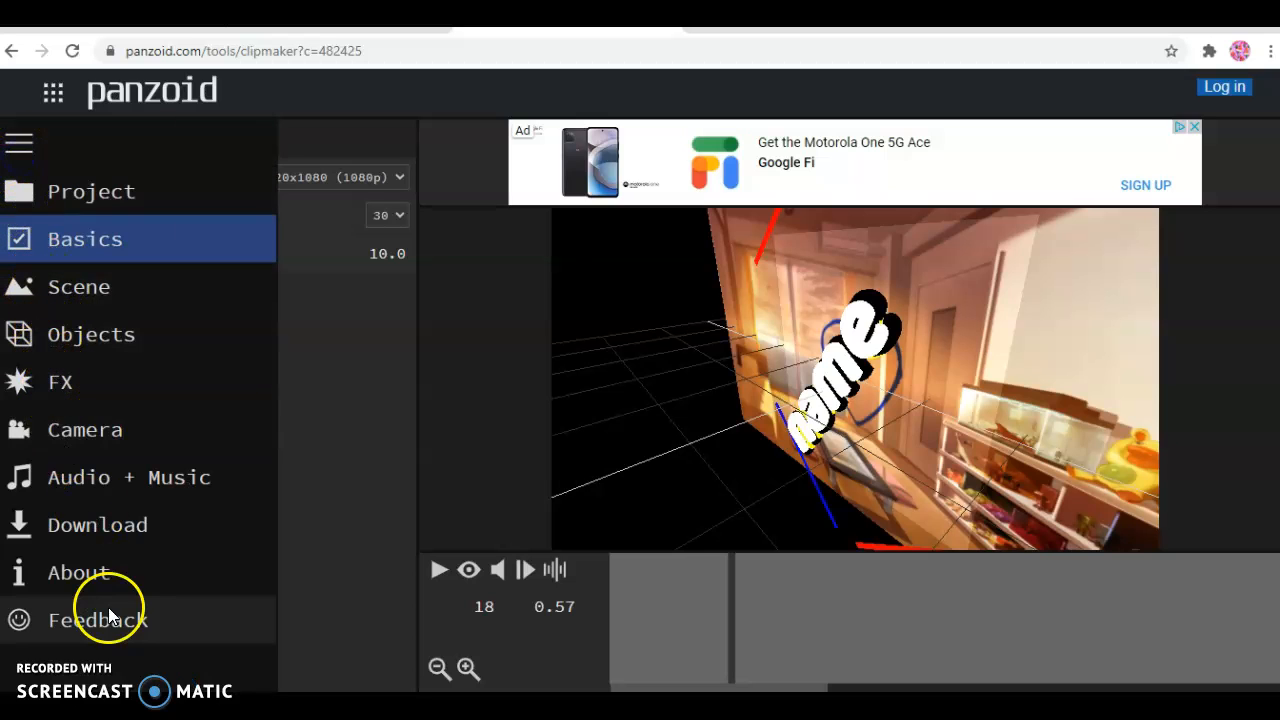
Step: Replace the first "name" 3D text object's wording with the creator's first name followed by "playsz roblox"
click(52, 345)
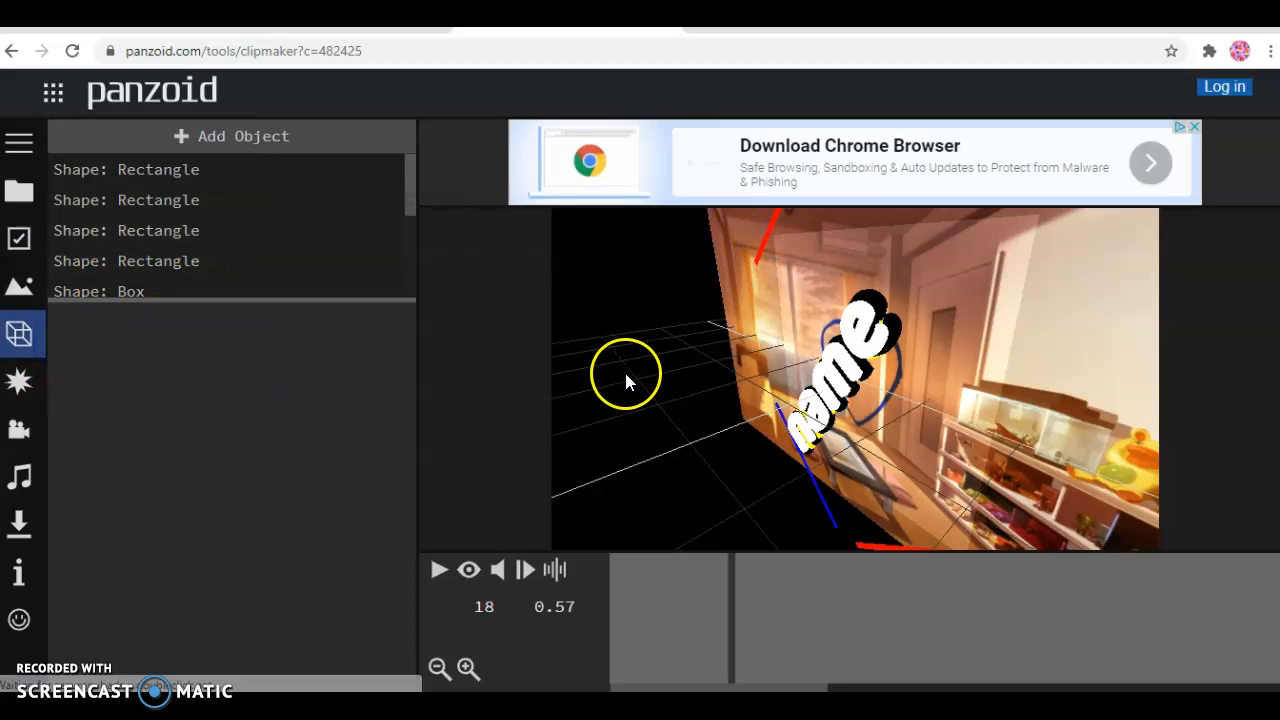
drag(614, 408, 1129, 343)
drag(817, 410, 569, 486)
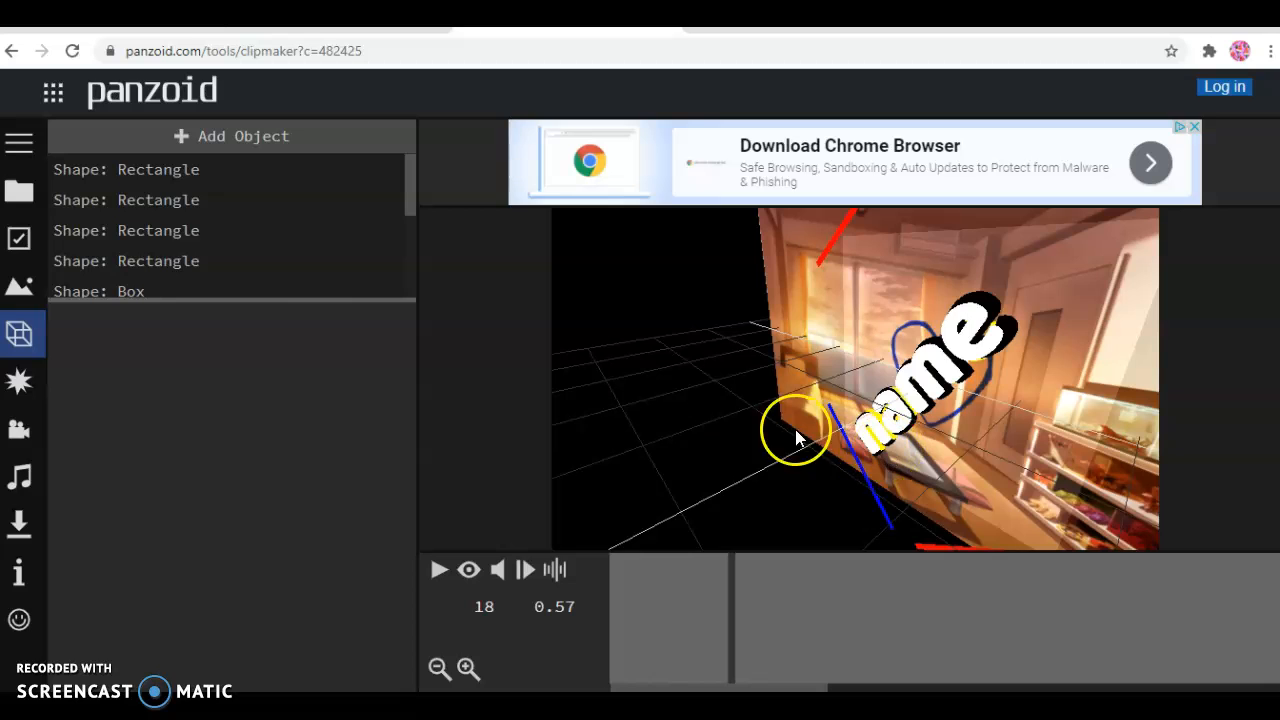
scroll(189, 229, down, 2)
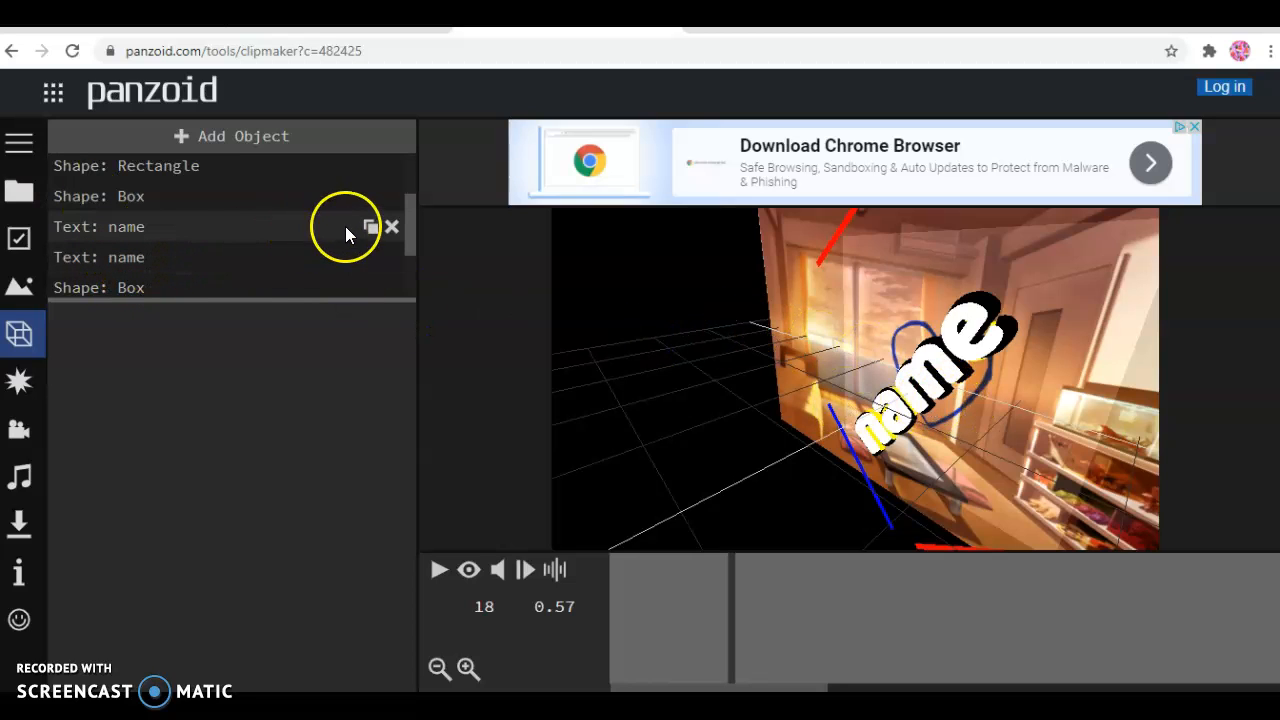
click(109, 230)
click(158, 378)
text(\\\\\)
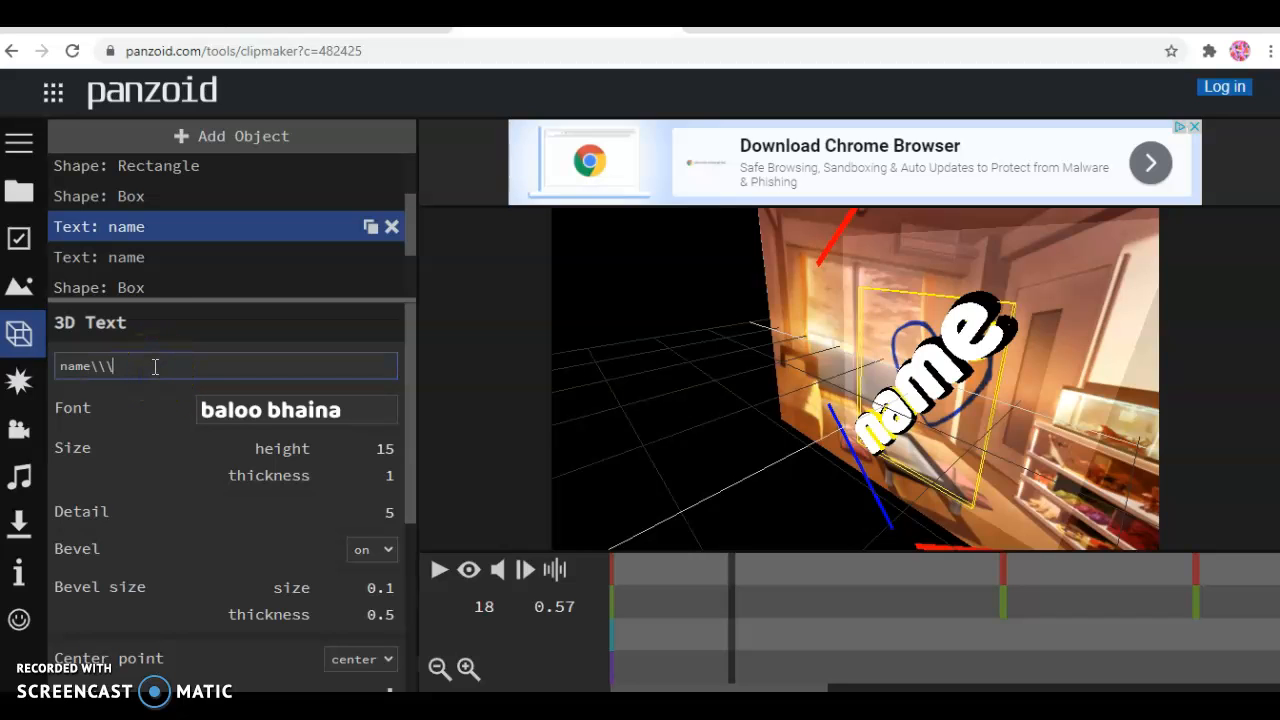
key(BackSpace)
key(BackSpace)
key(BackSpace)
key(BackSpace)
key(BackSpace)
key(BackSpace)
key(BackSpace)
key(BackSpace)
text(sofia play)
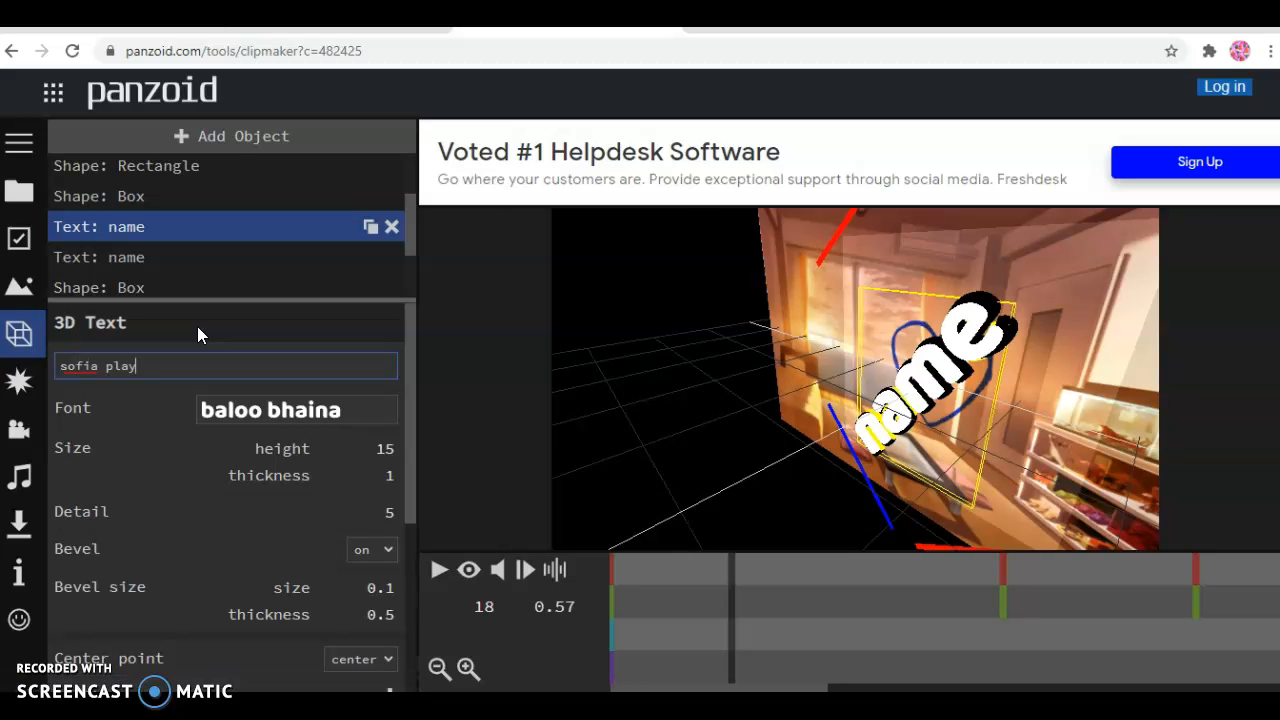
text(sz roblox)
key(Return)
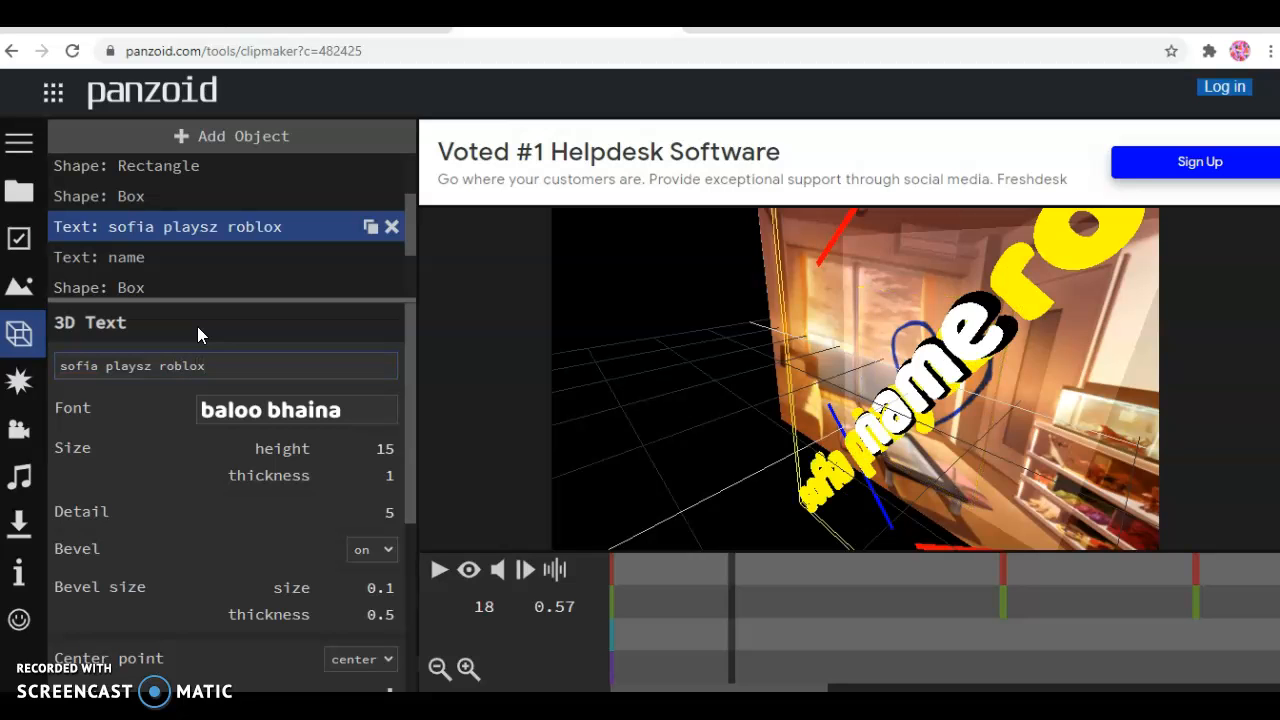
Step: Replace the second "name" 3D text object's wording with the creator's first name followed by "playz roblox"
click(165, 259)
click(155, 374)
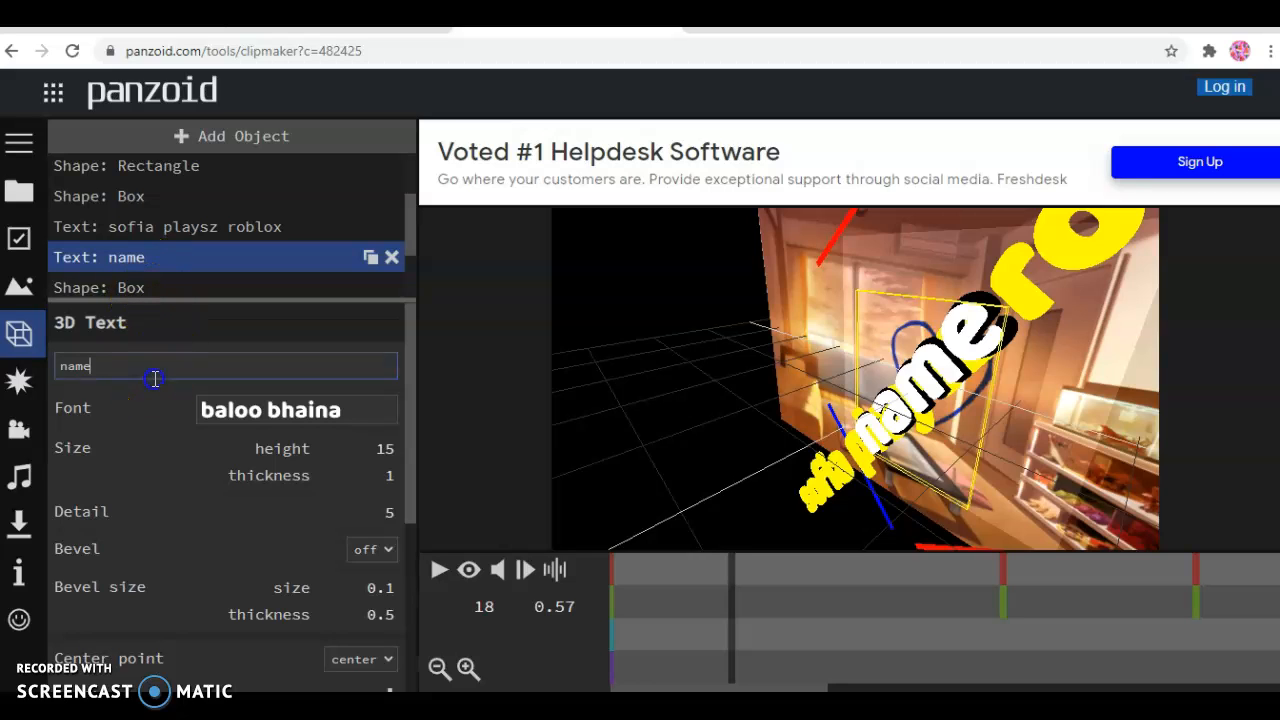
text(sofia play)
key(BackSpace)
text(z)
text(yz roblox)
Step: Look through the object list for remaining placeholder text and inspect the edited lettering from several angles in the scene
drag(767, 369, 634, 437)
scroll(252, 270, down, 1)
scroll(230, 255, down, 2)
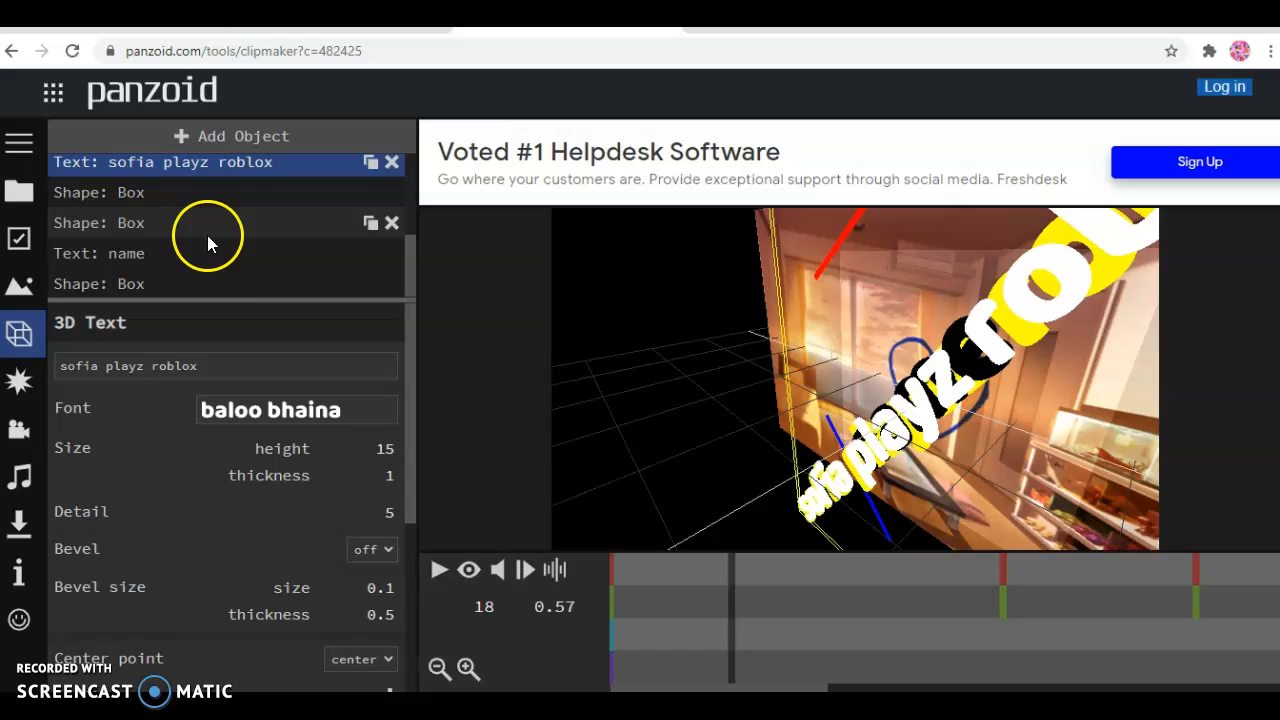
scroll(227, 276, up, 4)
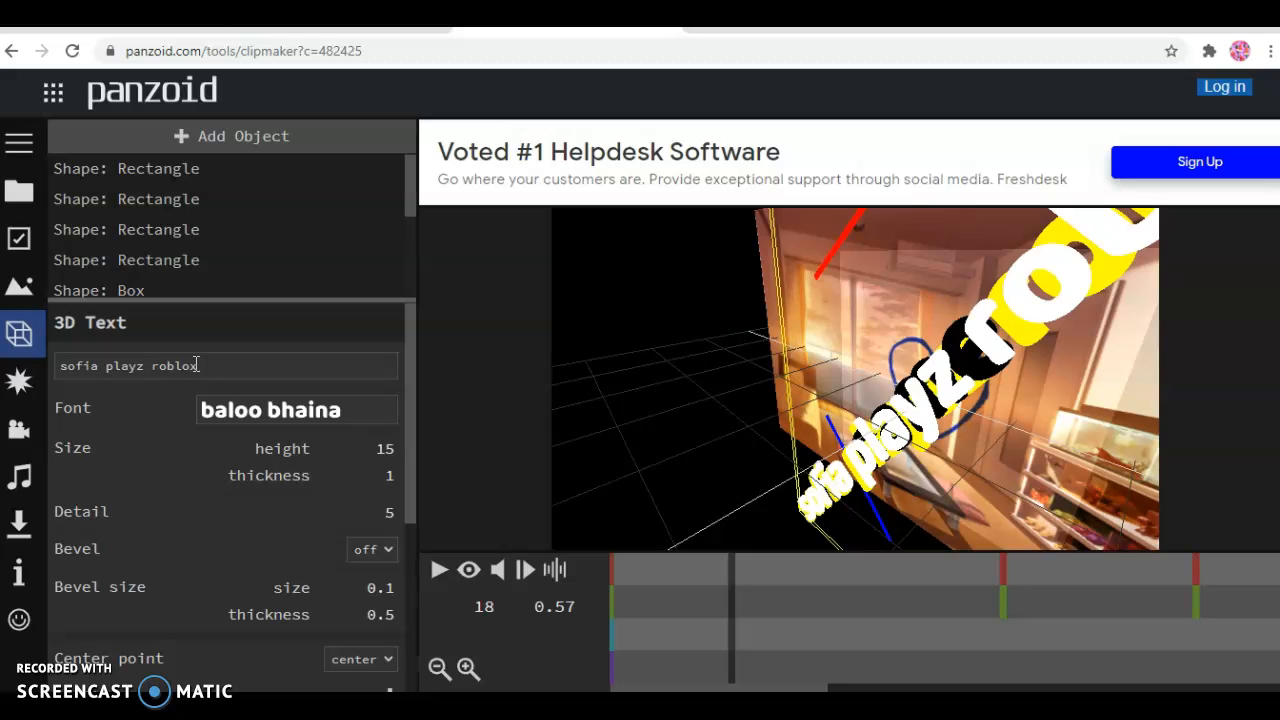
drag(829, 380, 360, 615)
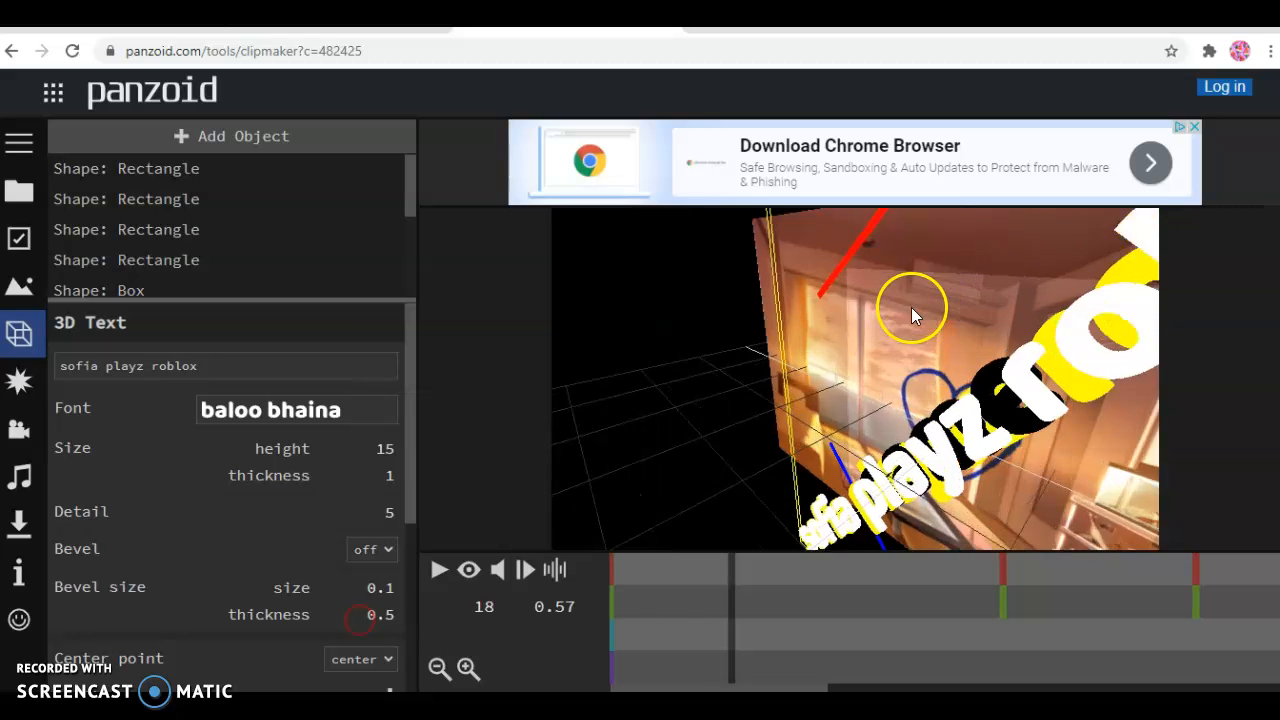
drag(650, 410, 651, 306)
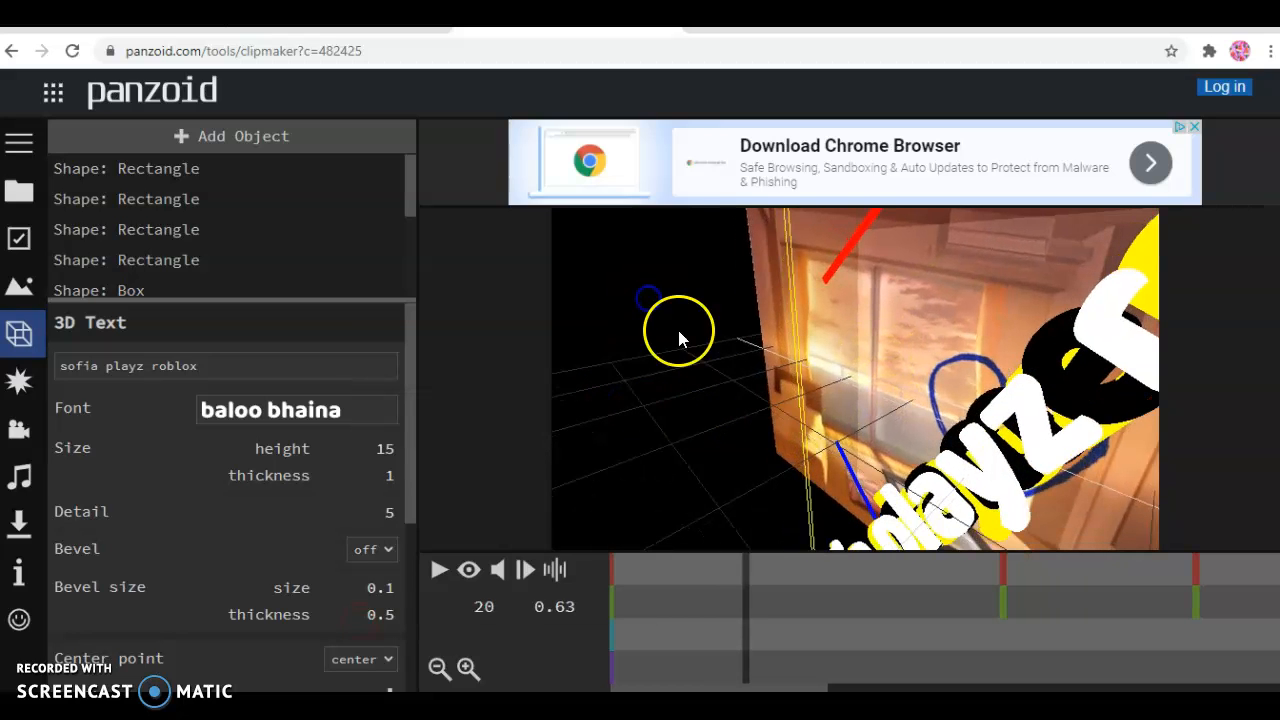
mouse_move(680, 378)
mouse_down()
mouse_move(814, 306)
mouse_move(700, 377)
mouse_up()
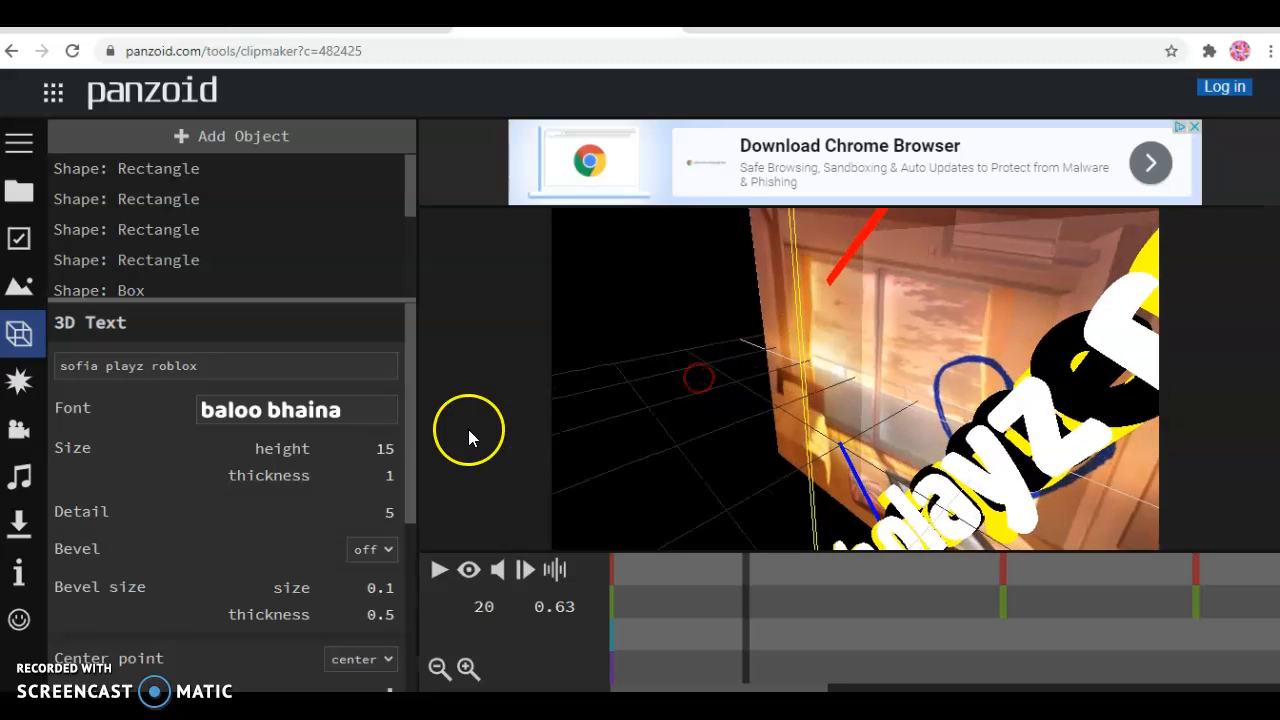
Step: Step the playhead back to frame 2 to view the lettering near the start of the intro
key(Left)
key(Left)
key(Left)
key(Left)
key(Left)
key(Left)
key(Left)
key(Left)
key(Left)
key(Left)
key(Left)
key(Left)
key(Left)
key(Left)
key(Left)
key(Left)
key(Left)
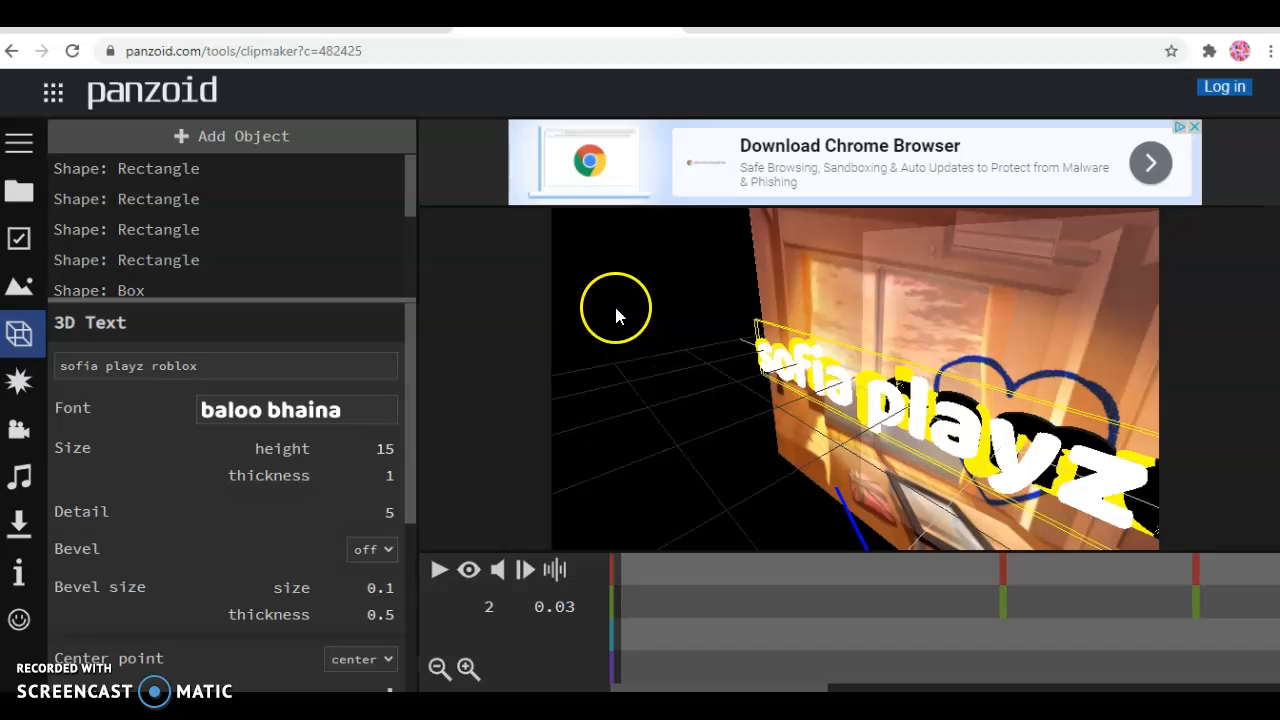
Step: Replace the remaining "name" 3D text object's wording with the creator's first name followed by "playz roblox"
scroll(195, 280, down, 5)
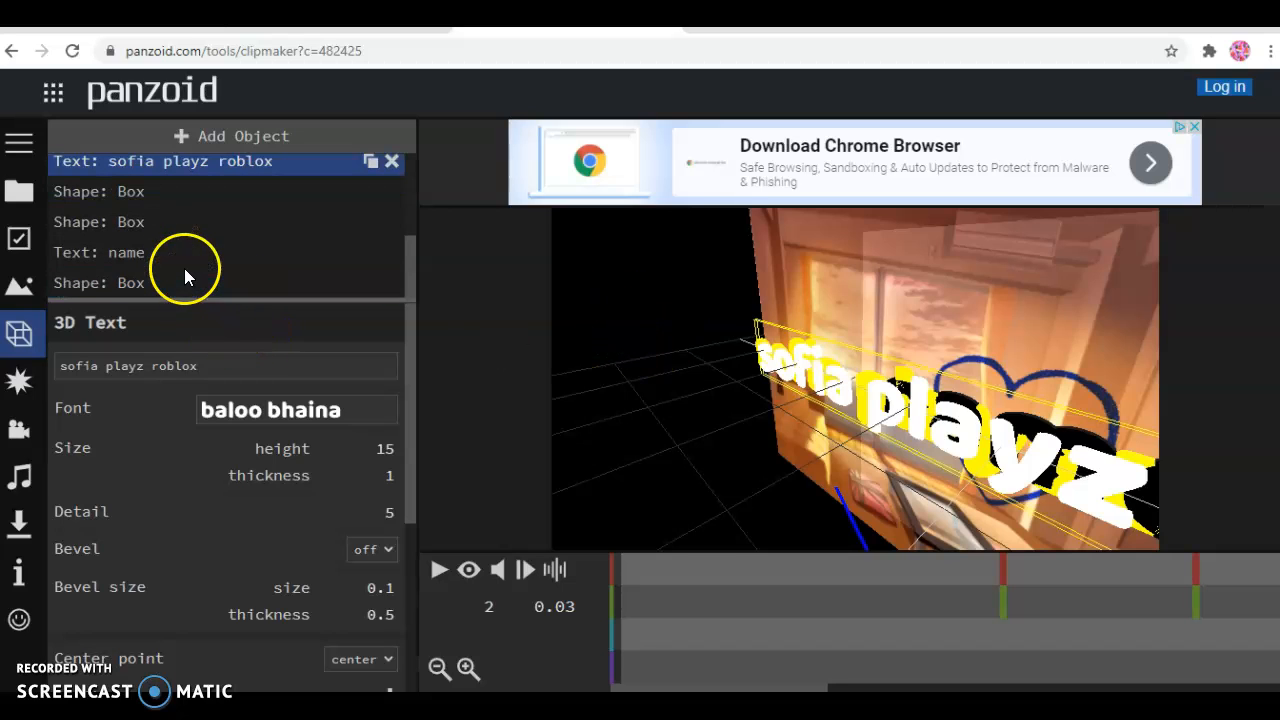
click(149, 266)
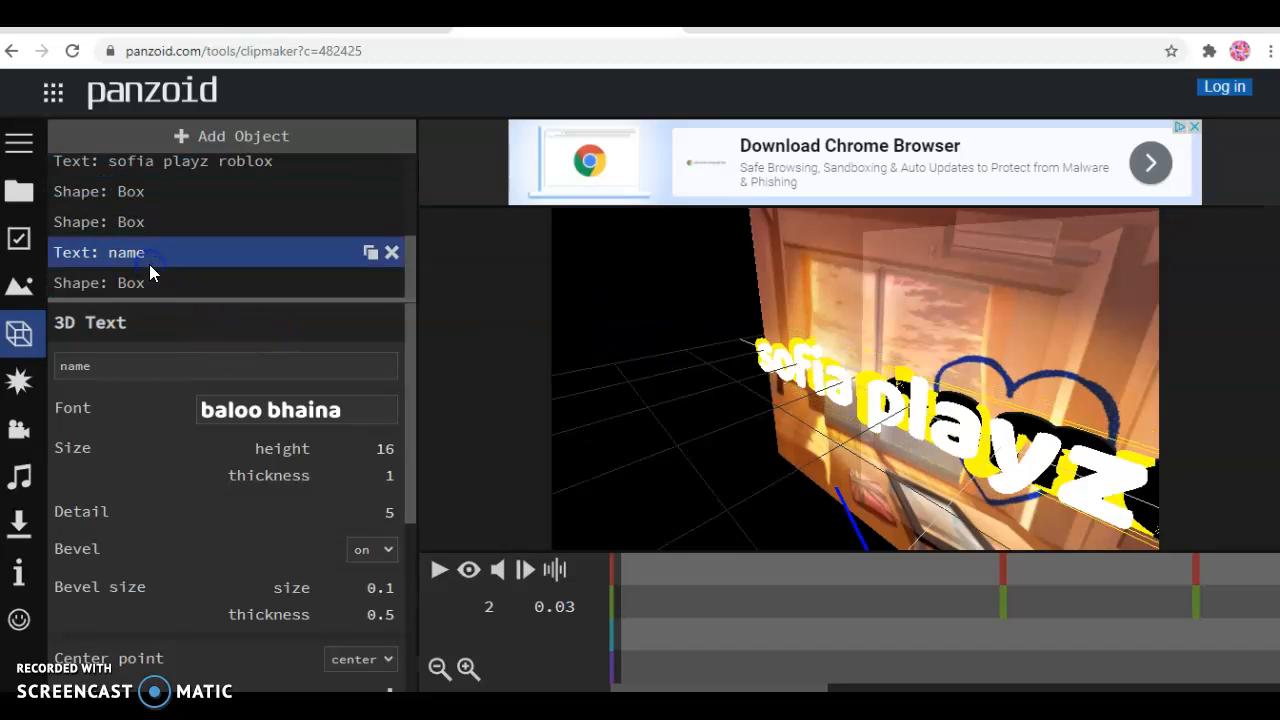
click(152, 360)
key(BackSpace)
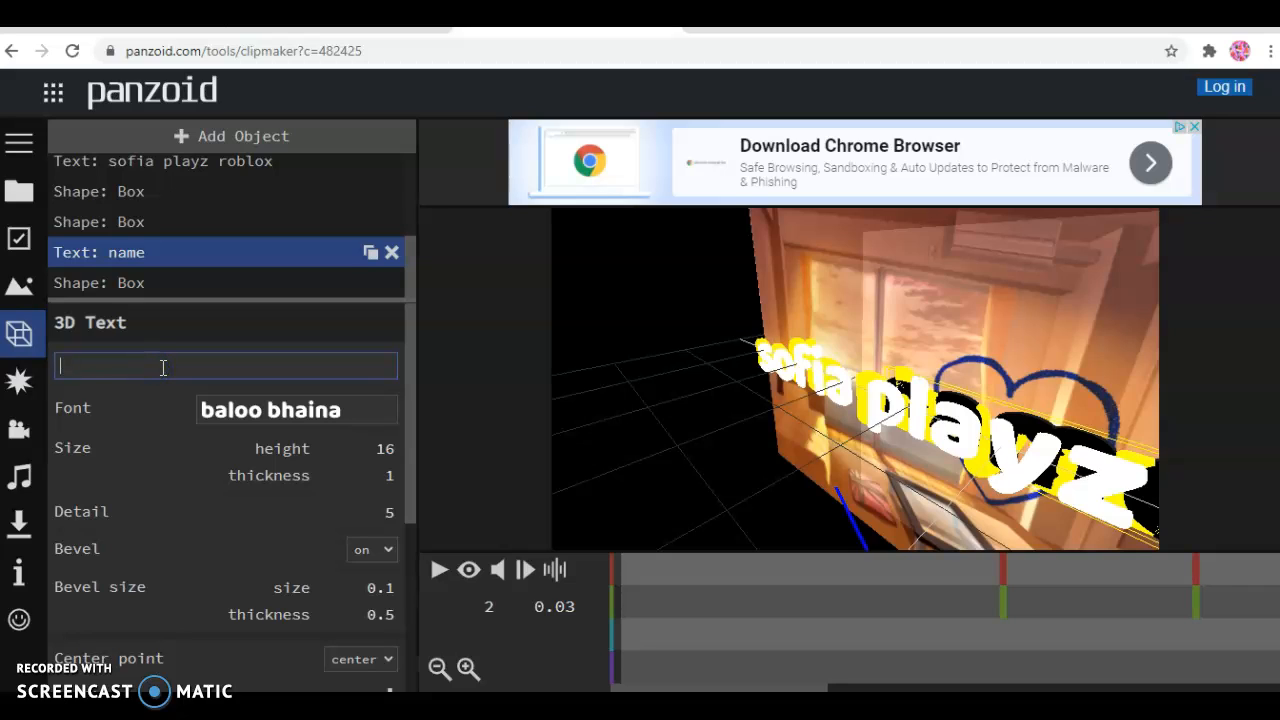
text(sofia playz roblox)
key(Return)
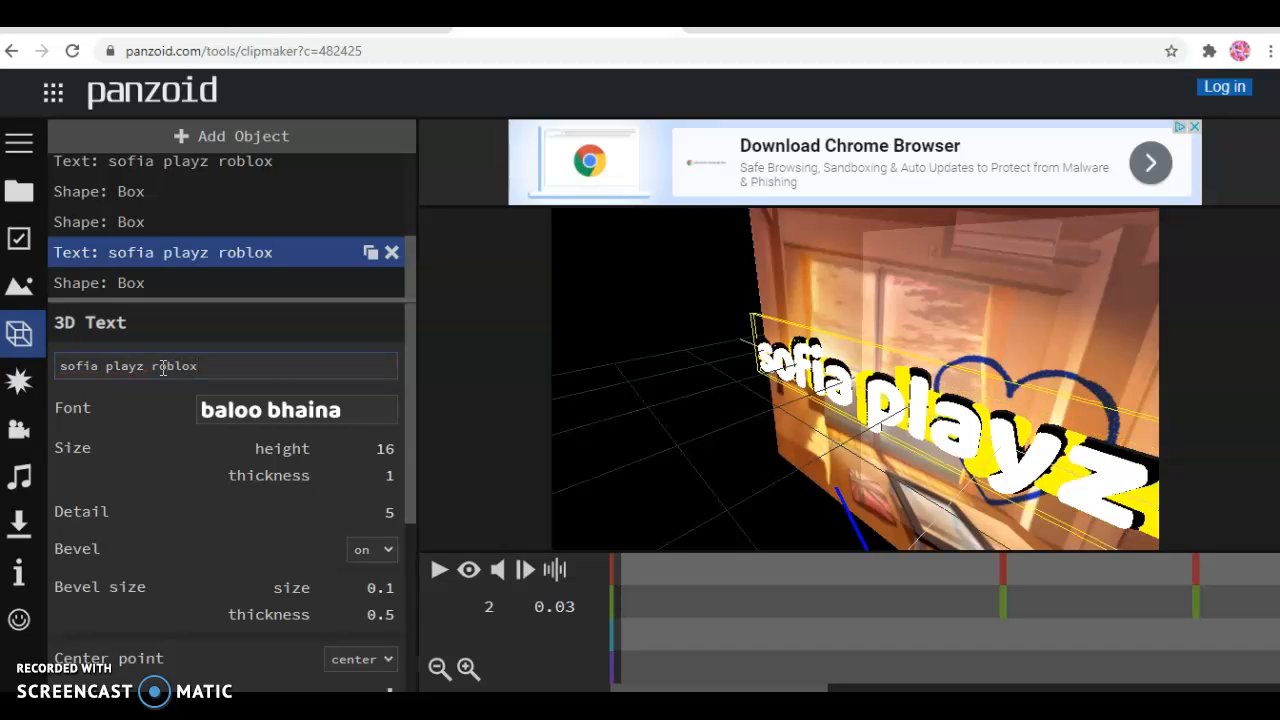
Step: Preview the edited intro in camera view and free view, pause the playback, and look through the selected text's properties
drag(604, 333, 585, 330)
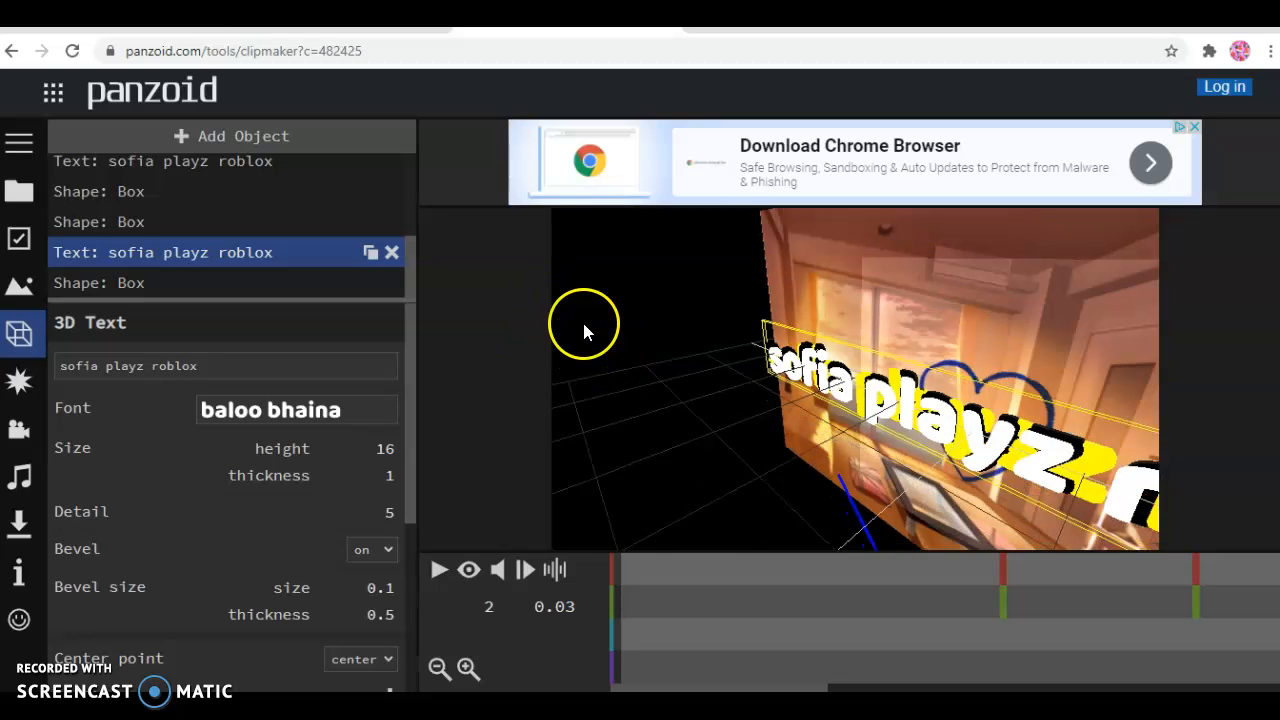
click(469, 569)
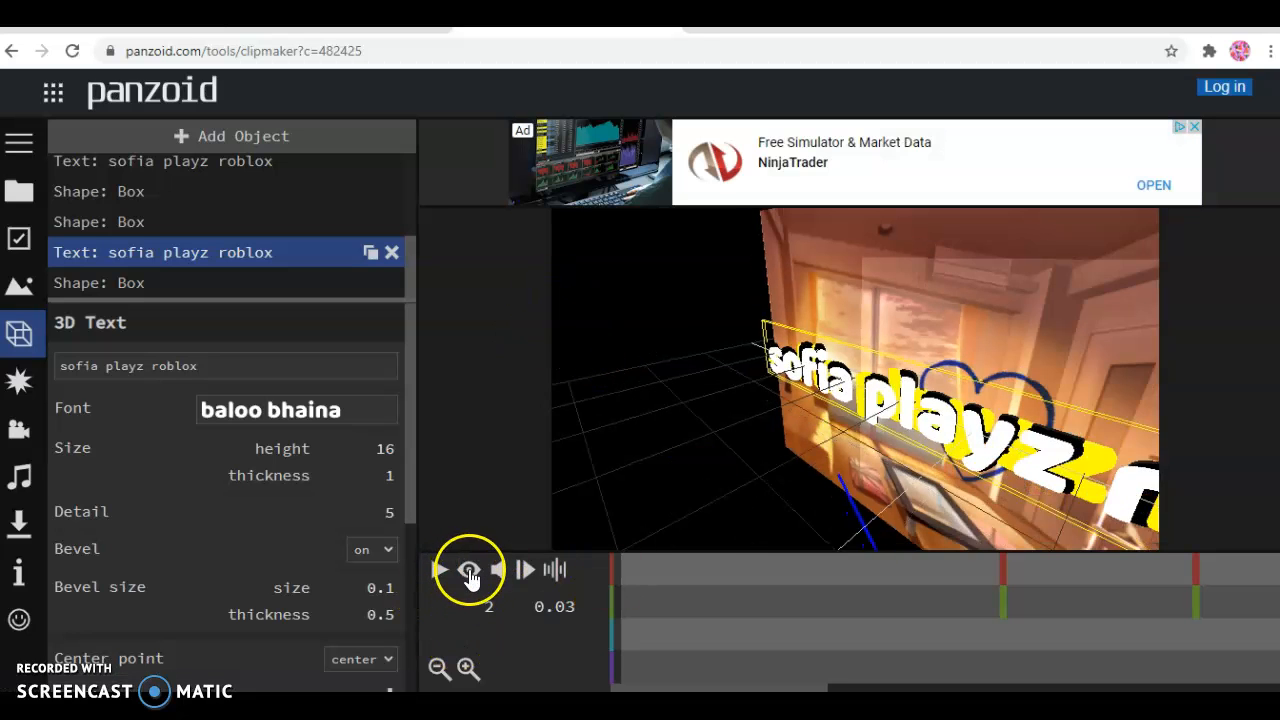
click(438, 571)
click(866, 248)
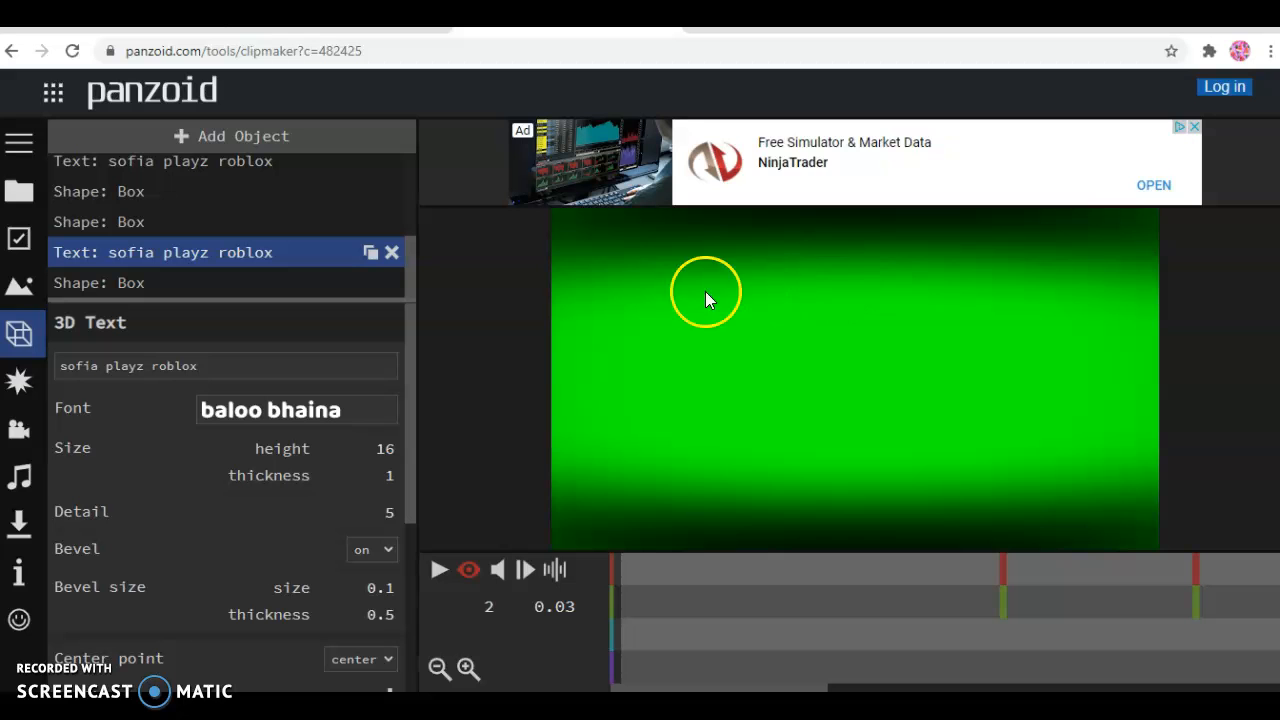
click(439, 576)
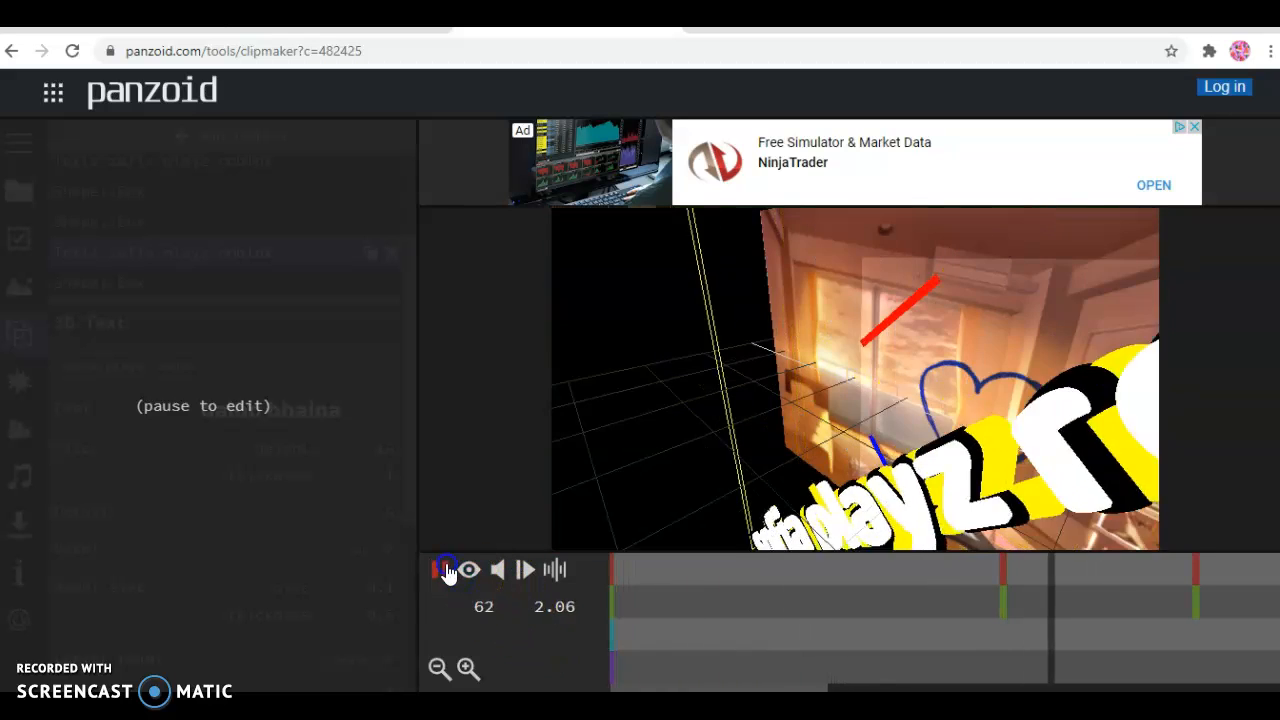
click(447, 570)
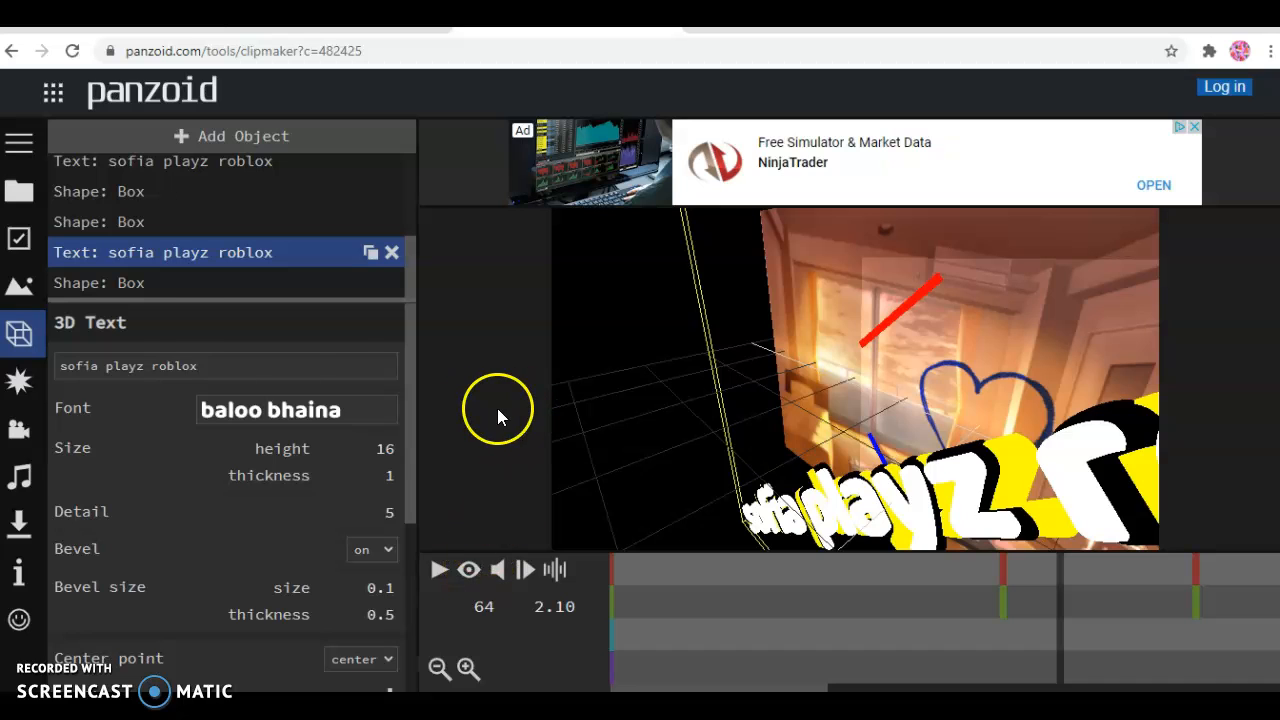
scroll(172, 316, down, 3)
scroll(66, 566, up, 3)
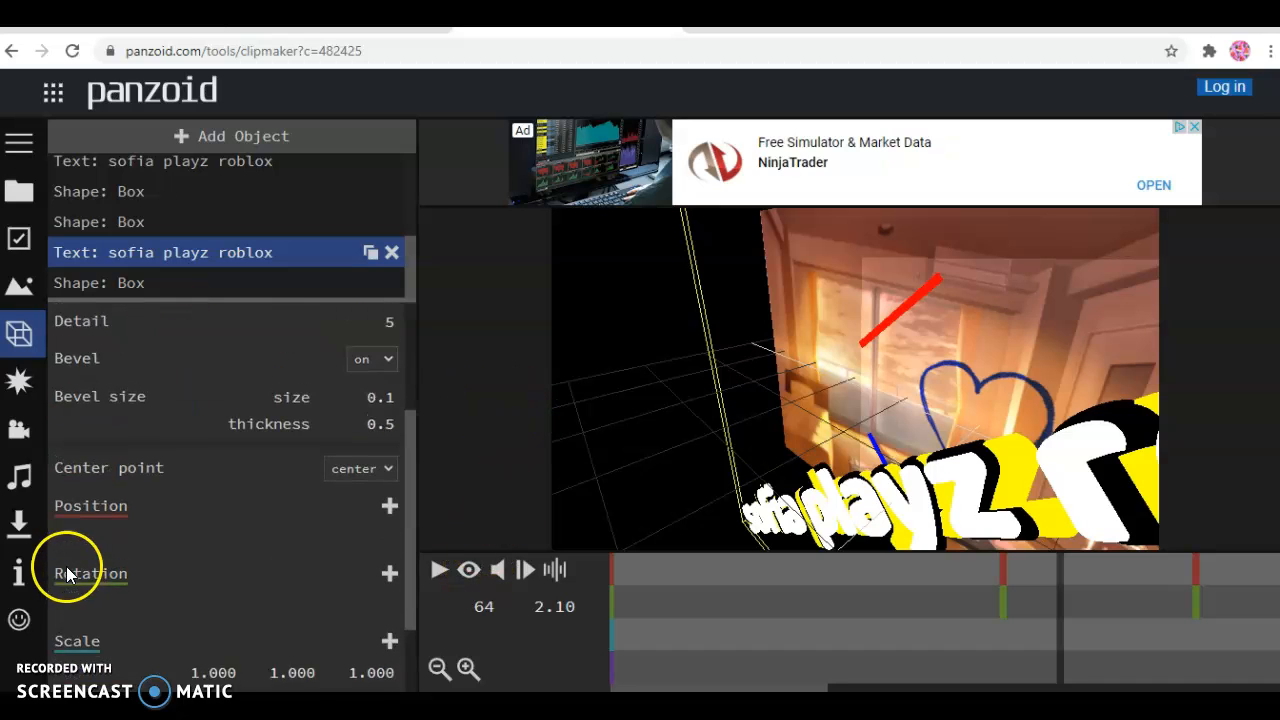
Step: Render the intro video and download the finished file
click(17, 523)
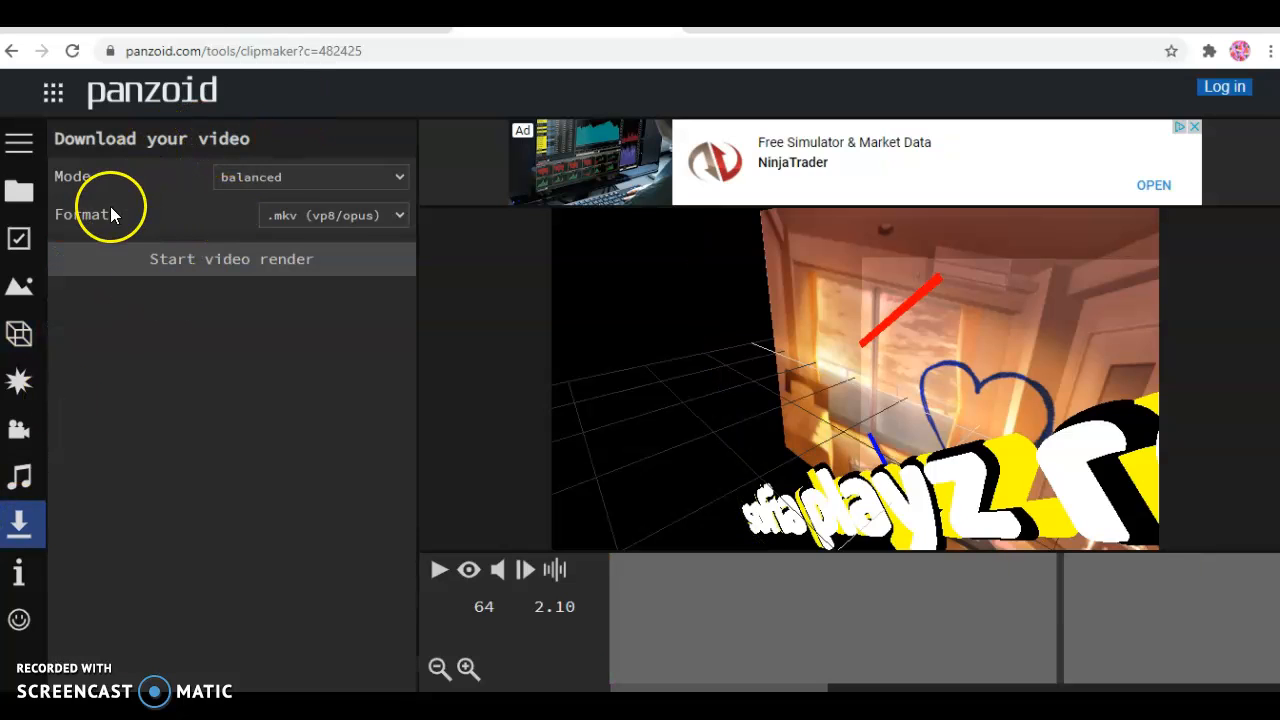
click(341, 265)
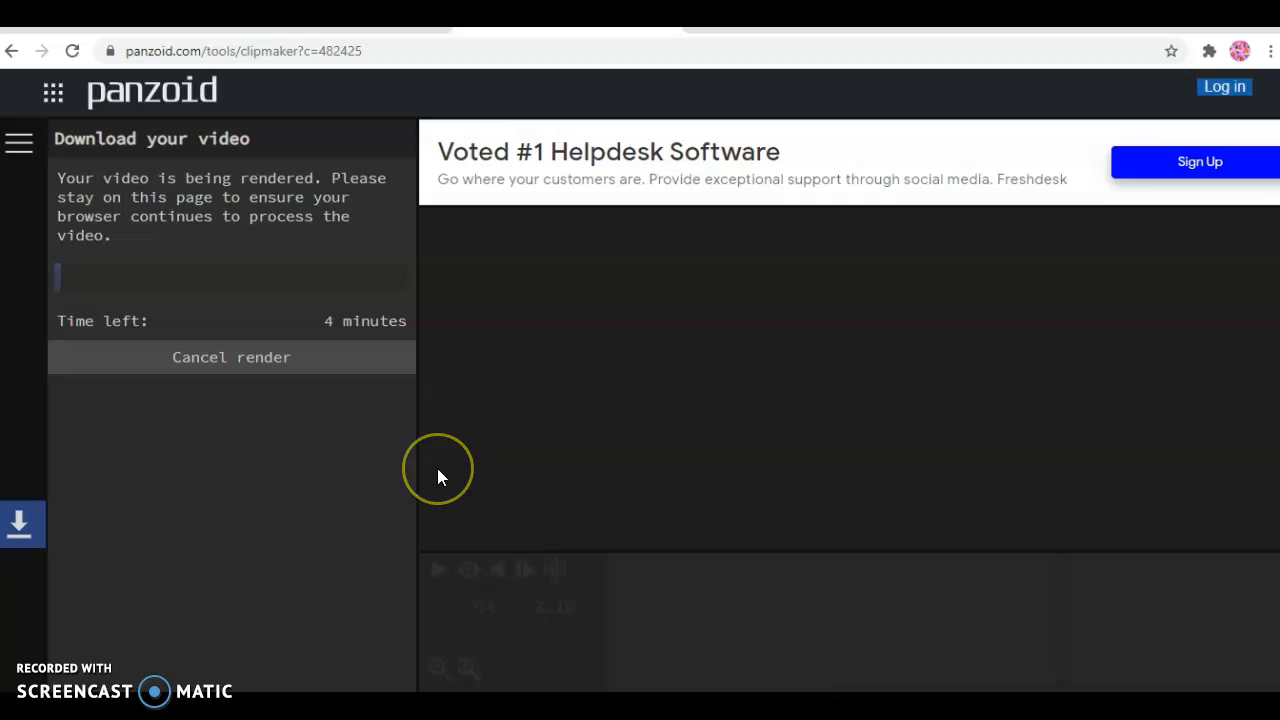
click(400, 475)
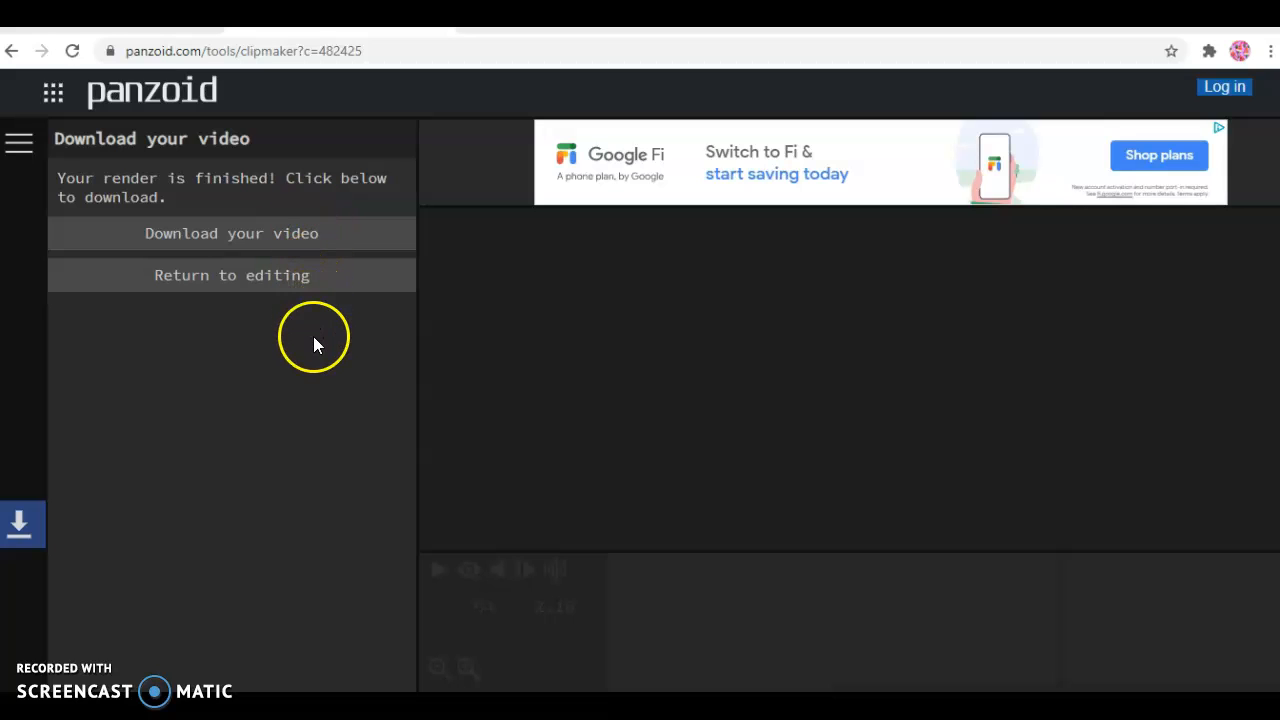
click(247, 236)
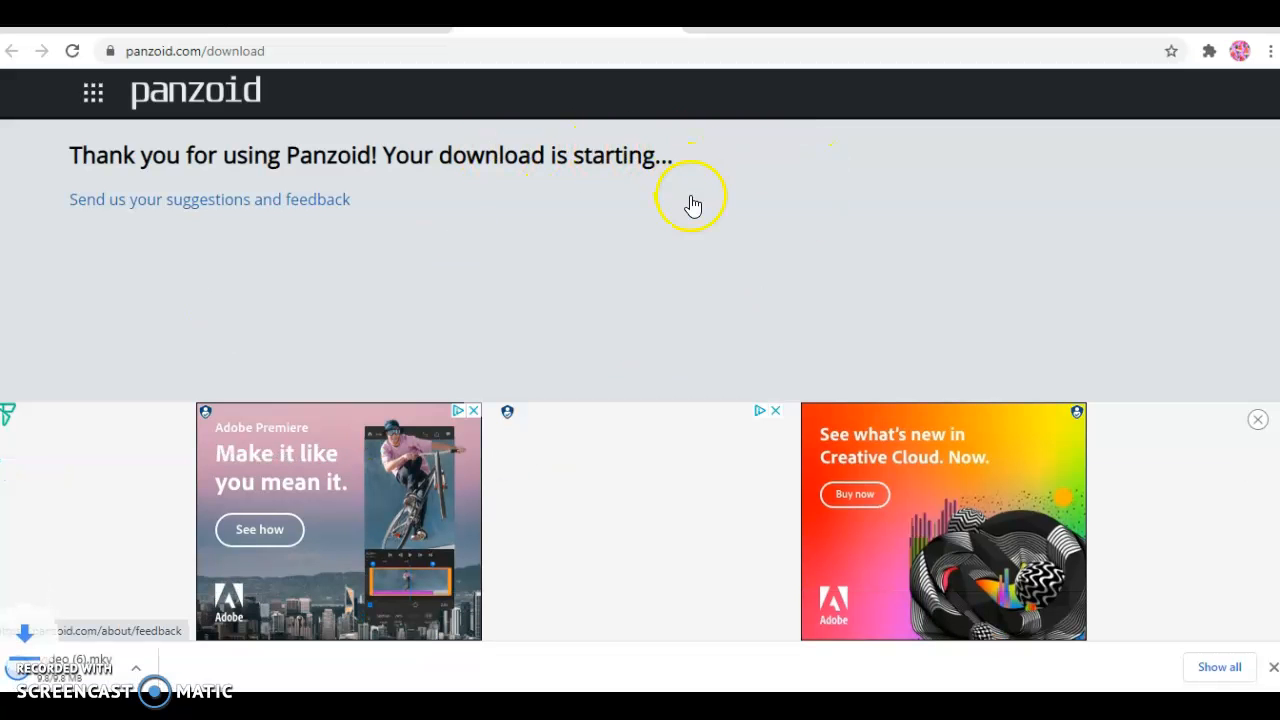
Step: Play the downloaded video in the media player, look at its editing options, and close the player
click(45, 668)
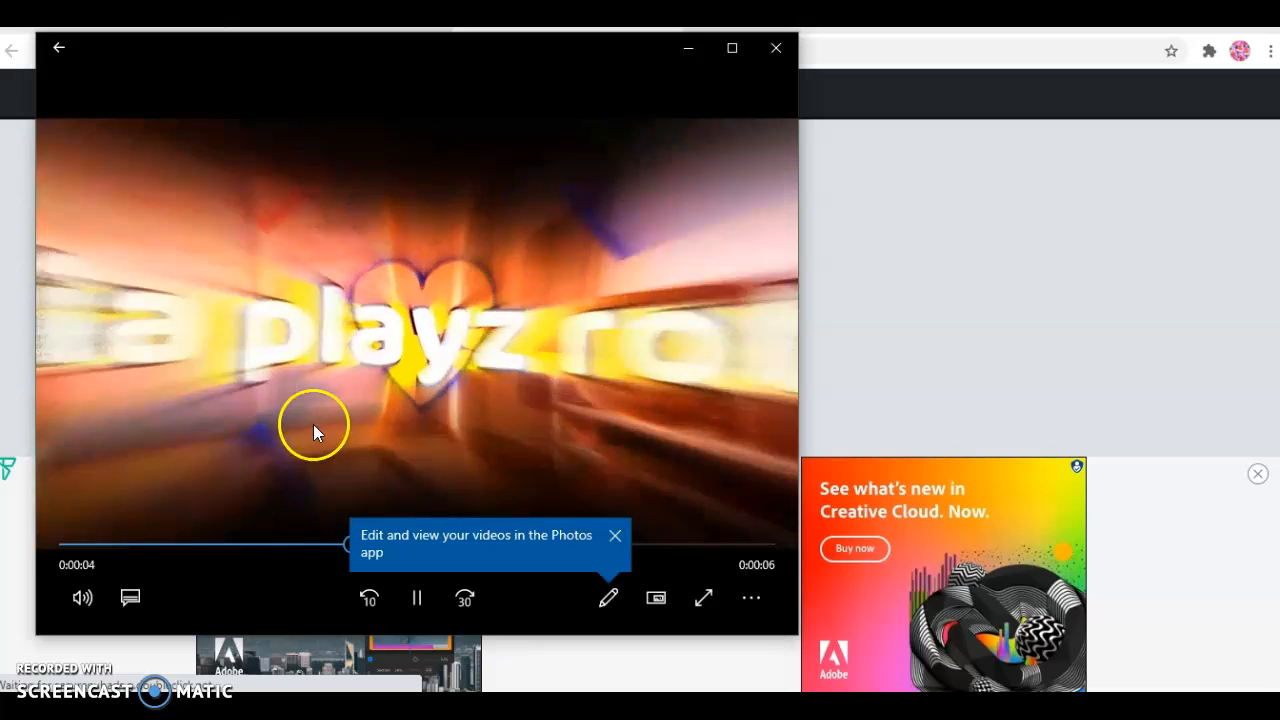
click(612, 599)
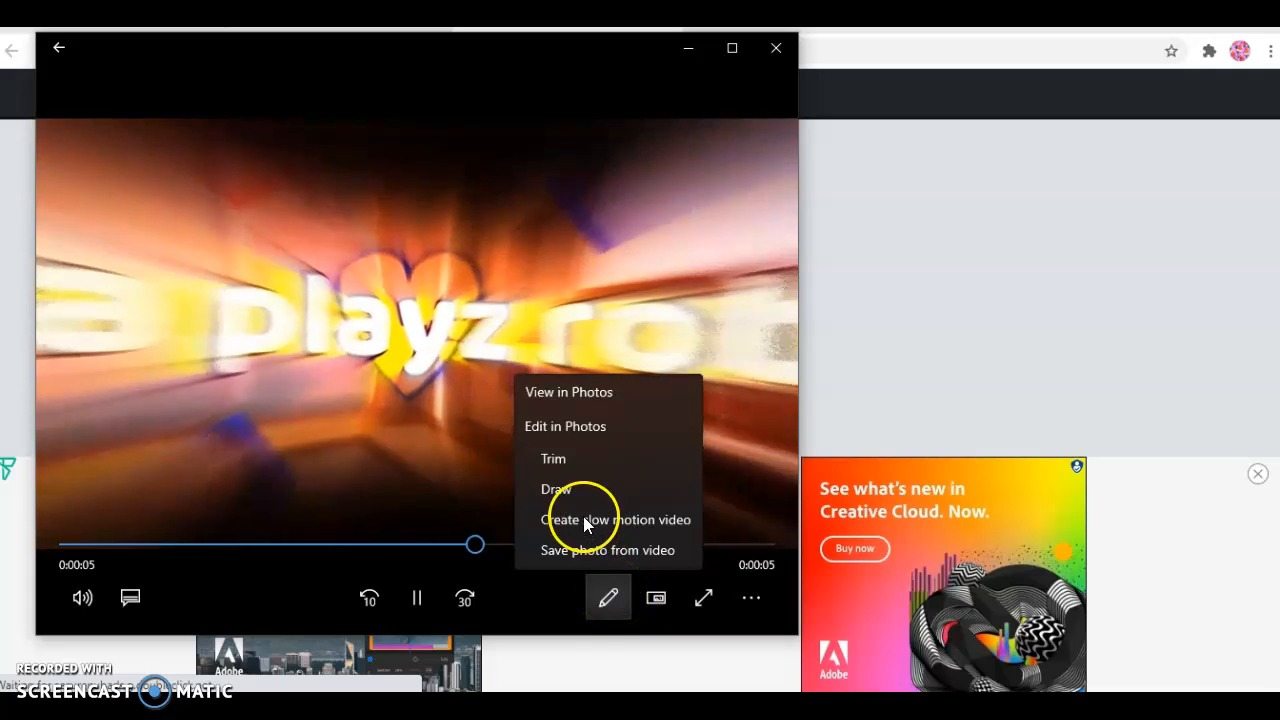
click(608, 605)
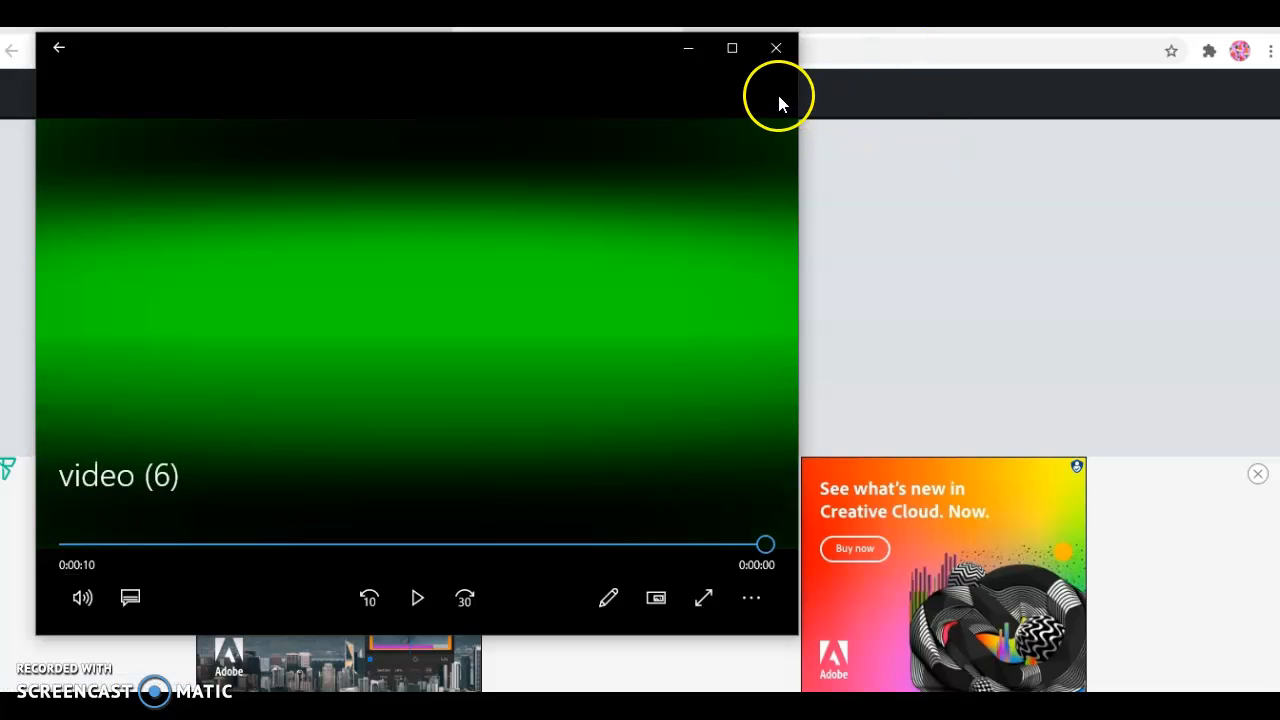
click(776, 48)
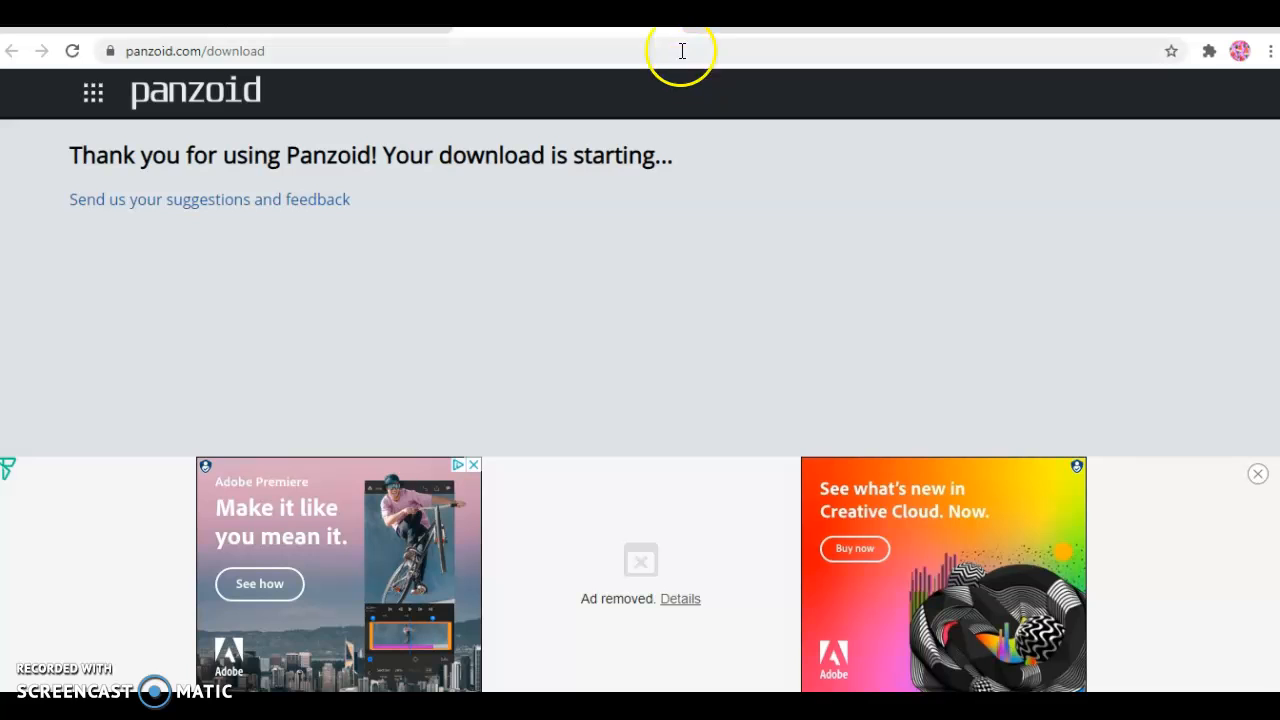
Step: Close the Clipmaker project without saving it and close the download page, leaving a new browser tab open
key(ctrl+t)
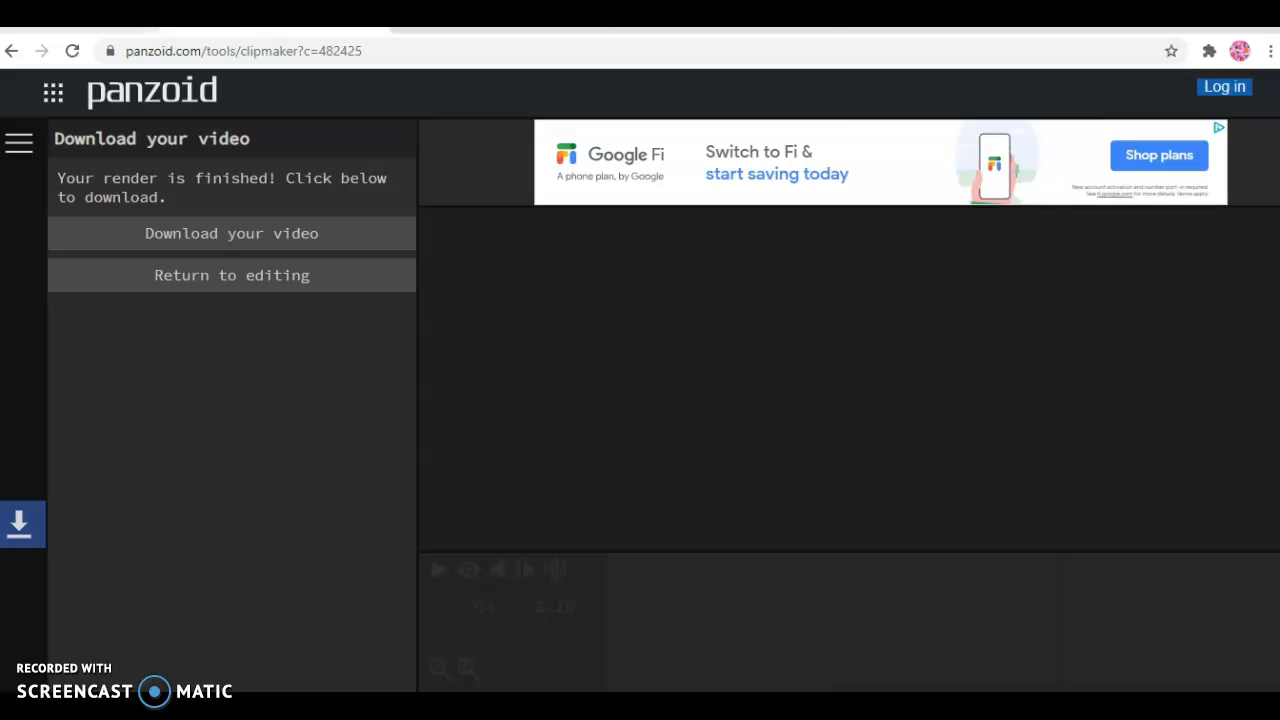
key(ctrl+w)
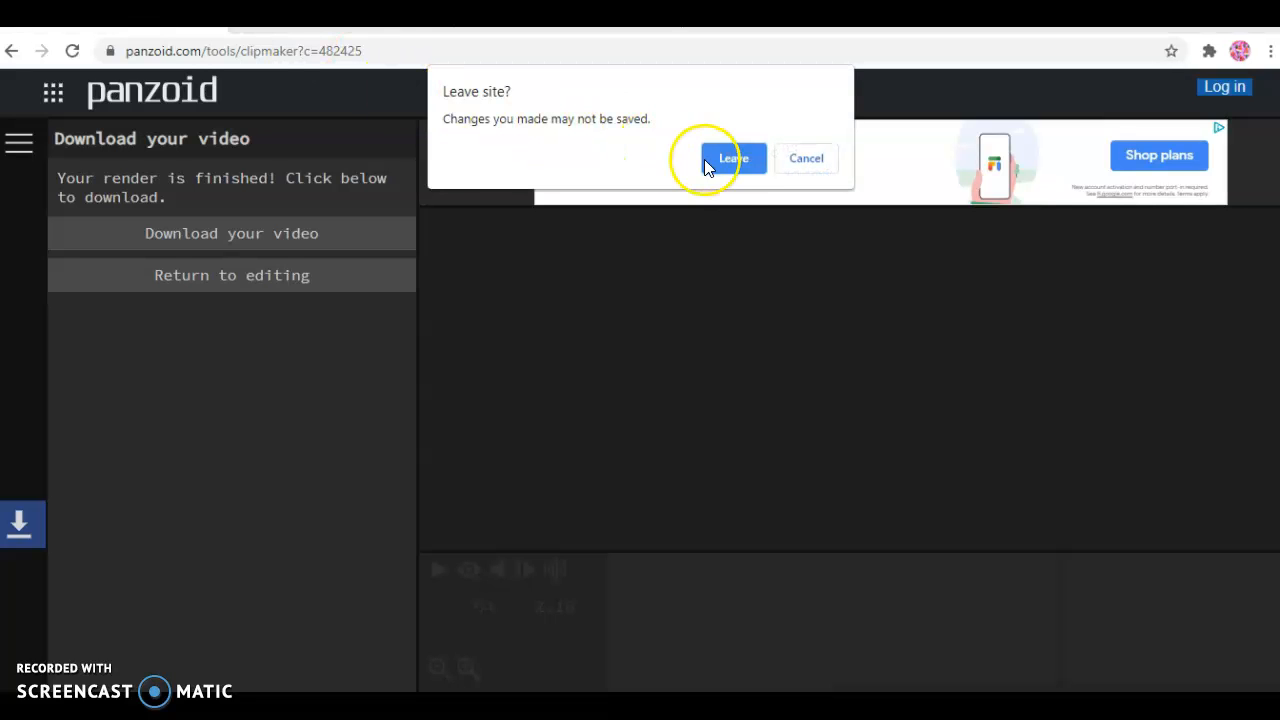
click(735, 162)
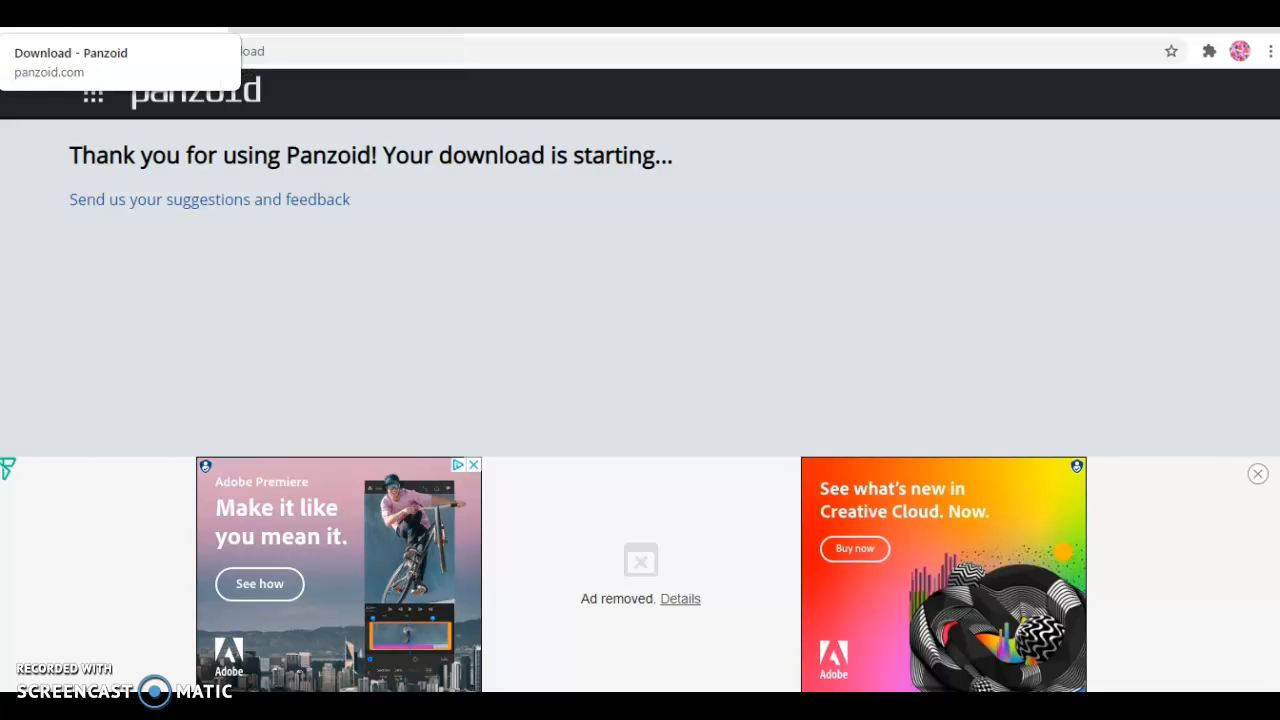
key(ctrl+w)
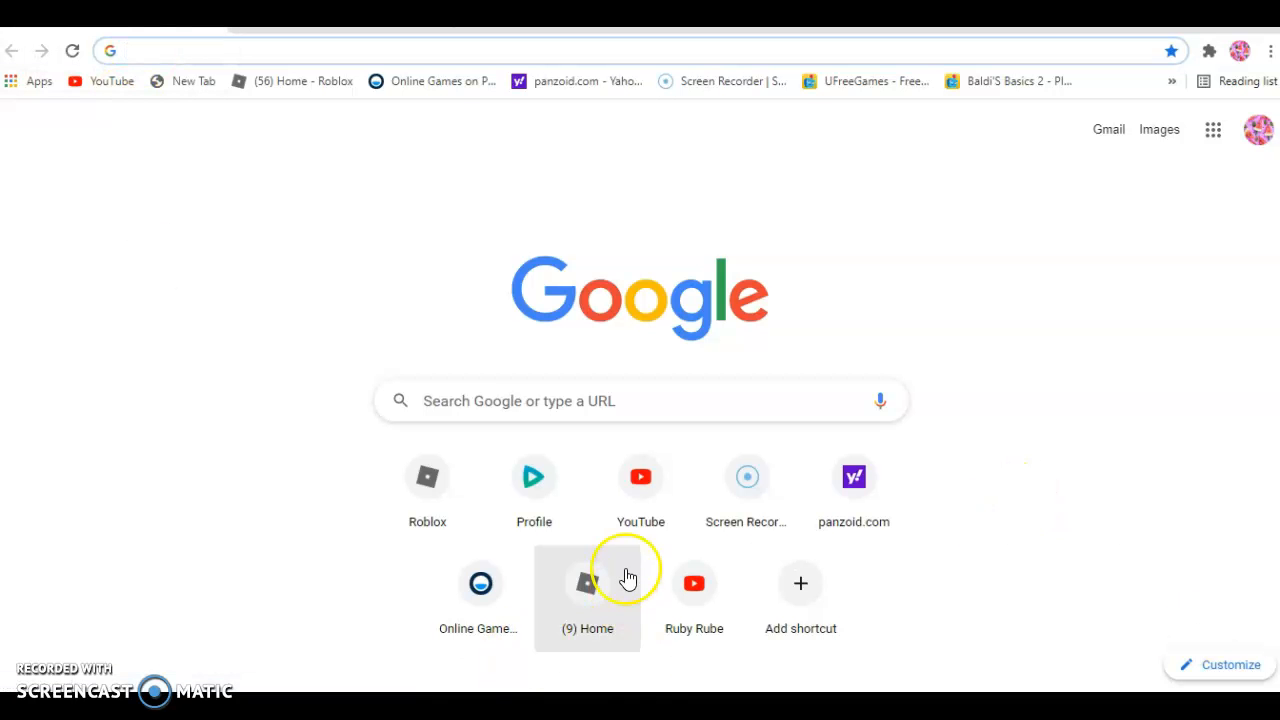
Step: Open YouTube, look at the notifications, and go to the uploaded videos of your own channel
click(645, 528)
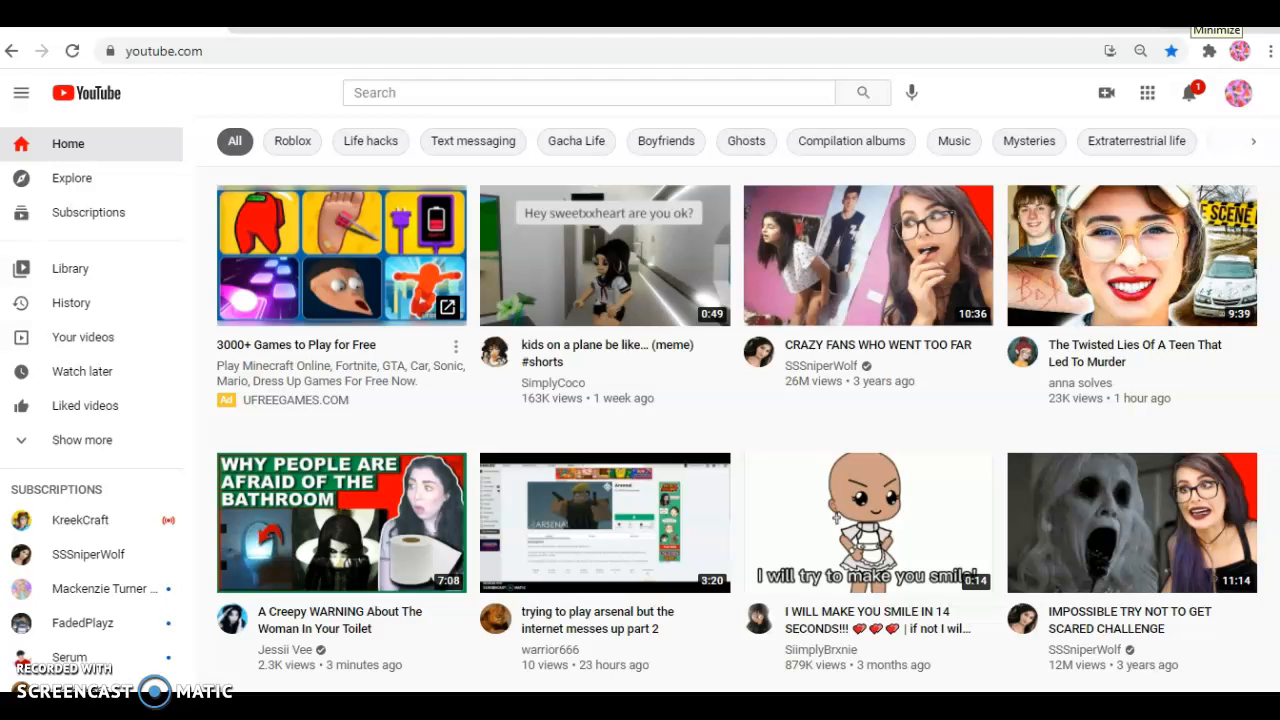
click(1189, 92)
click(1192, 93)
click(1246, 94)
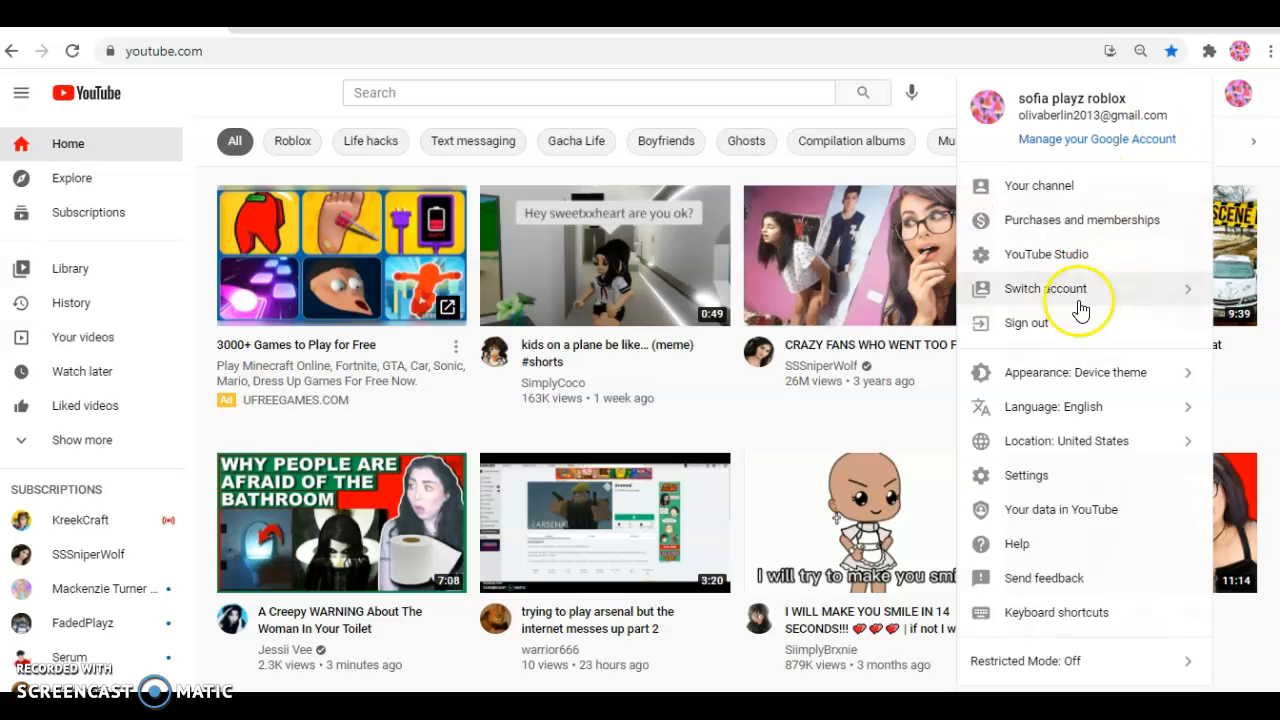
click(1018, 190)
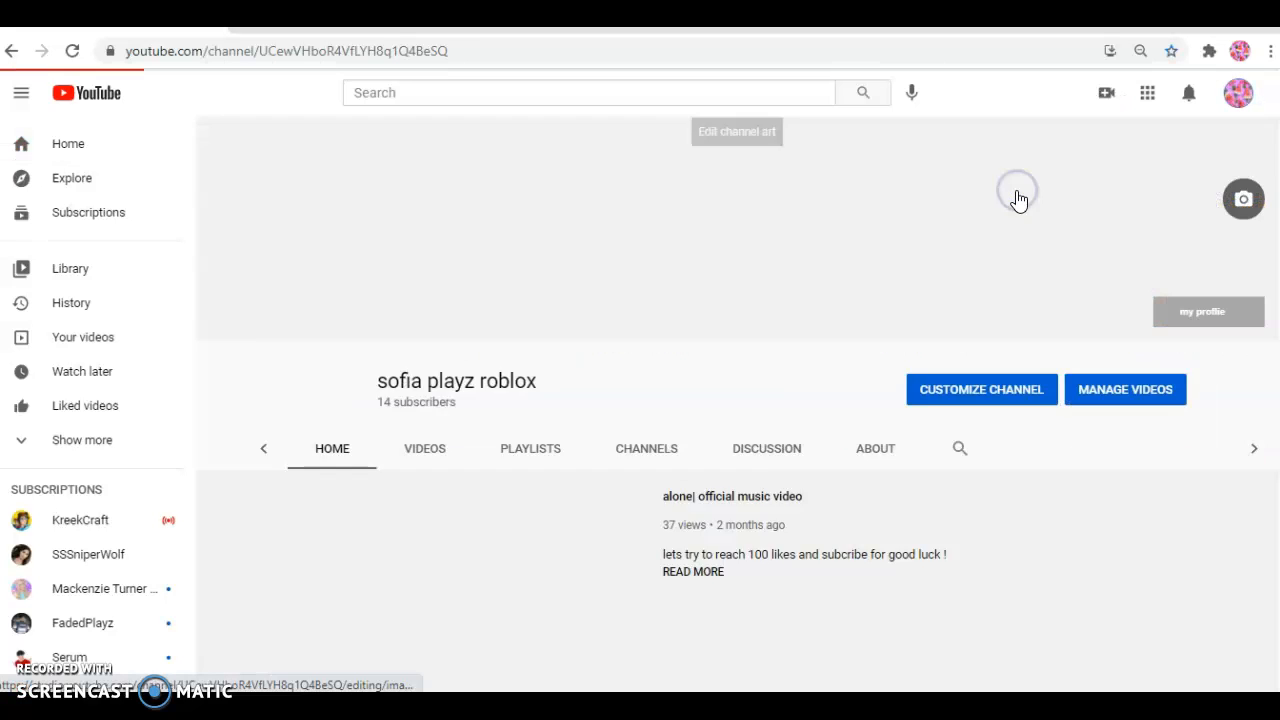
click(425, 400)
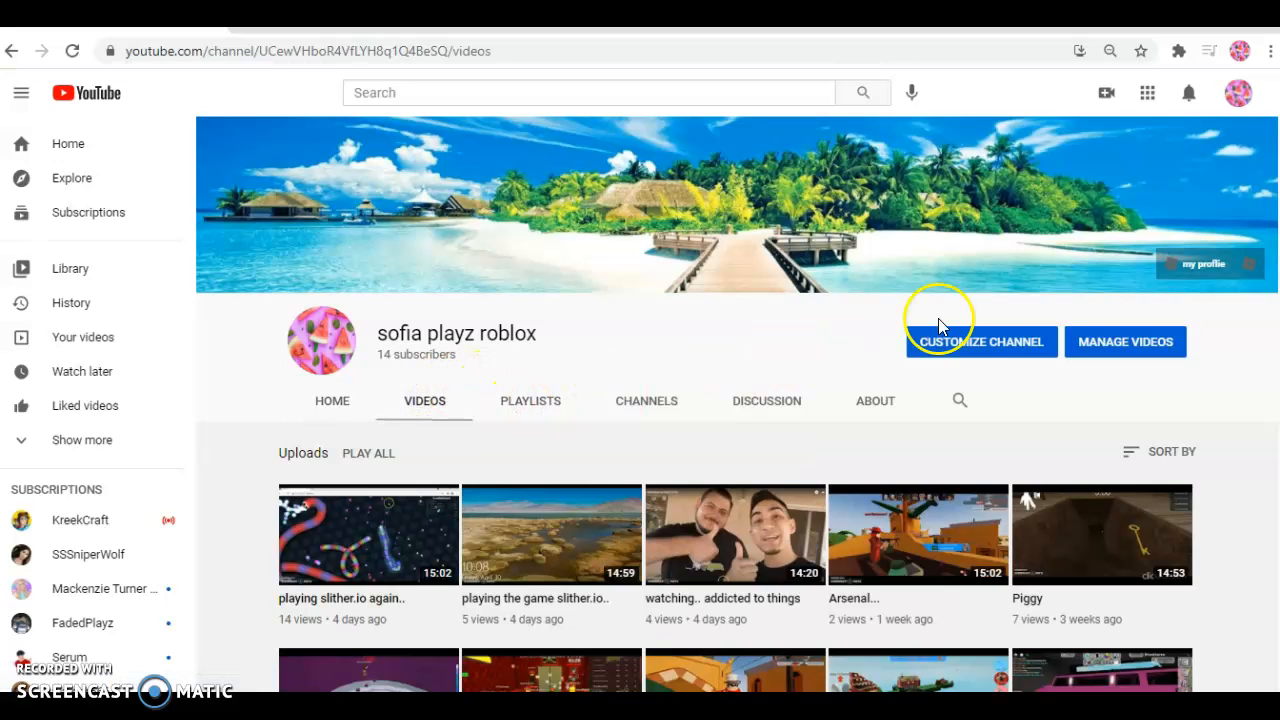
Step: Open the channel customization page in YouTube Studio and start a new video upload from there
click(933, 358)
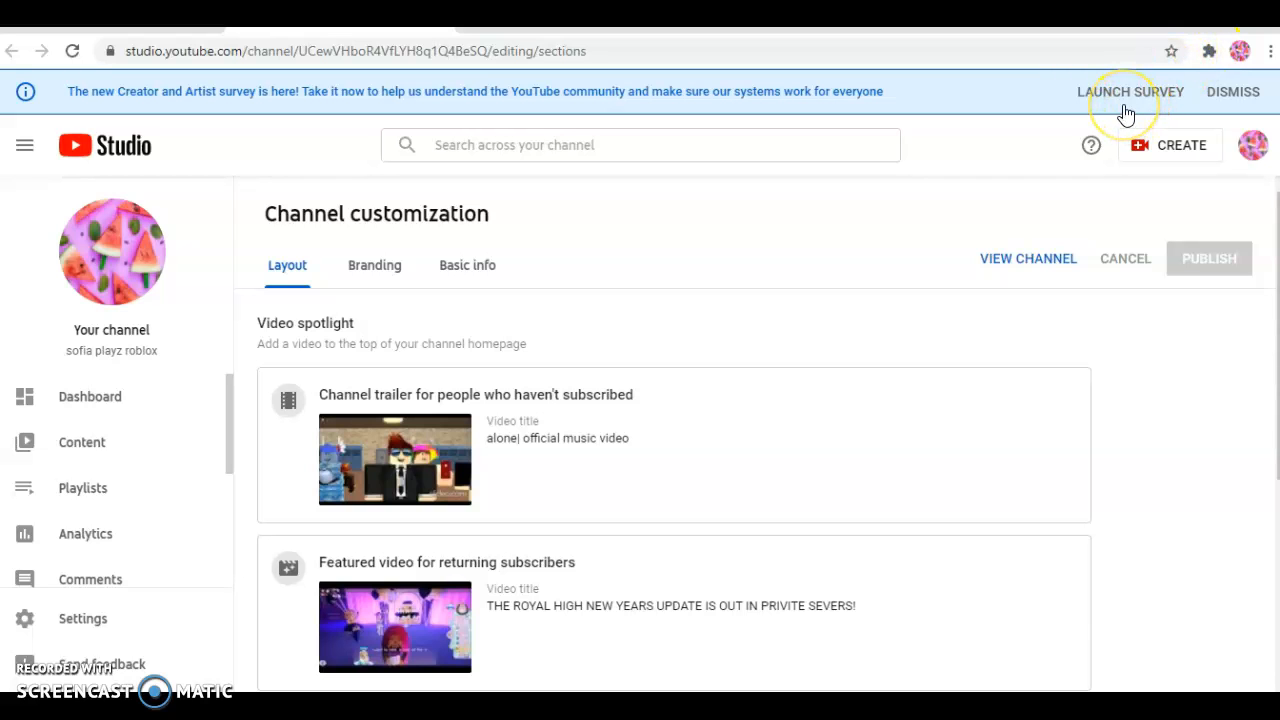
click(112, 29)
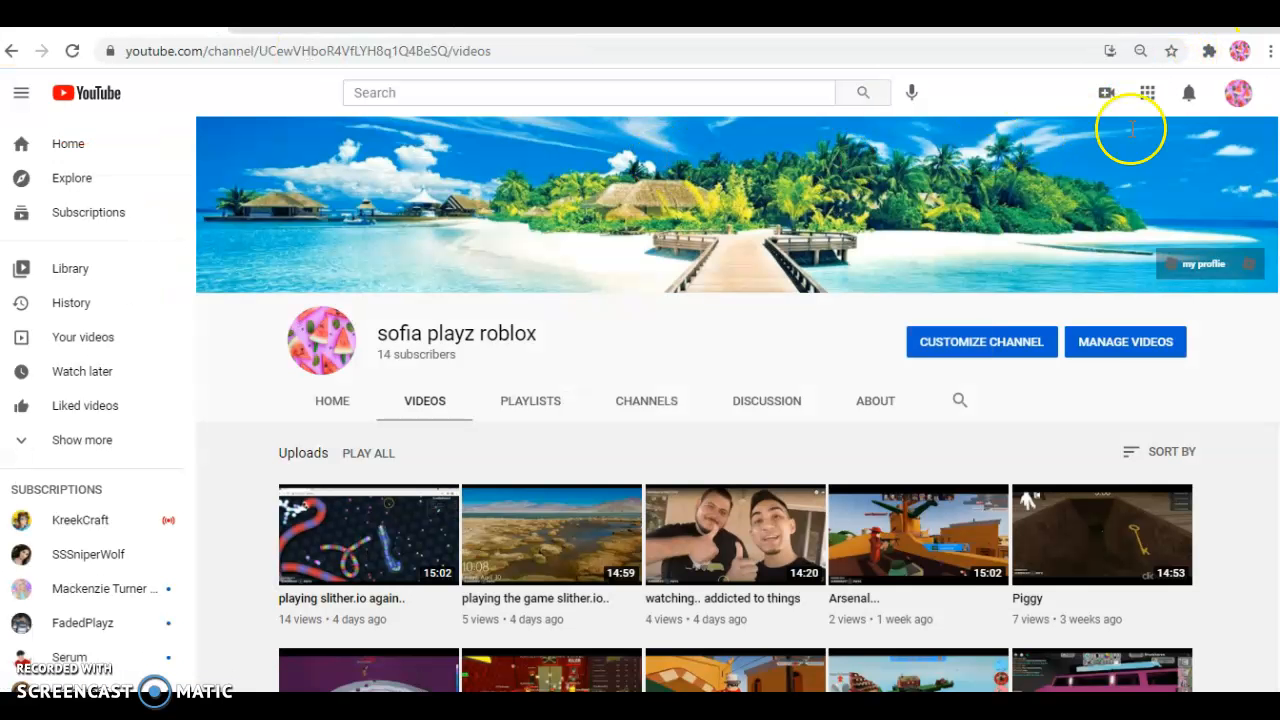
click(1108, 95)
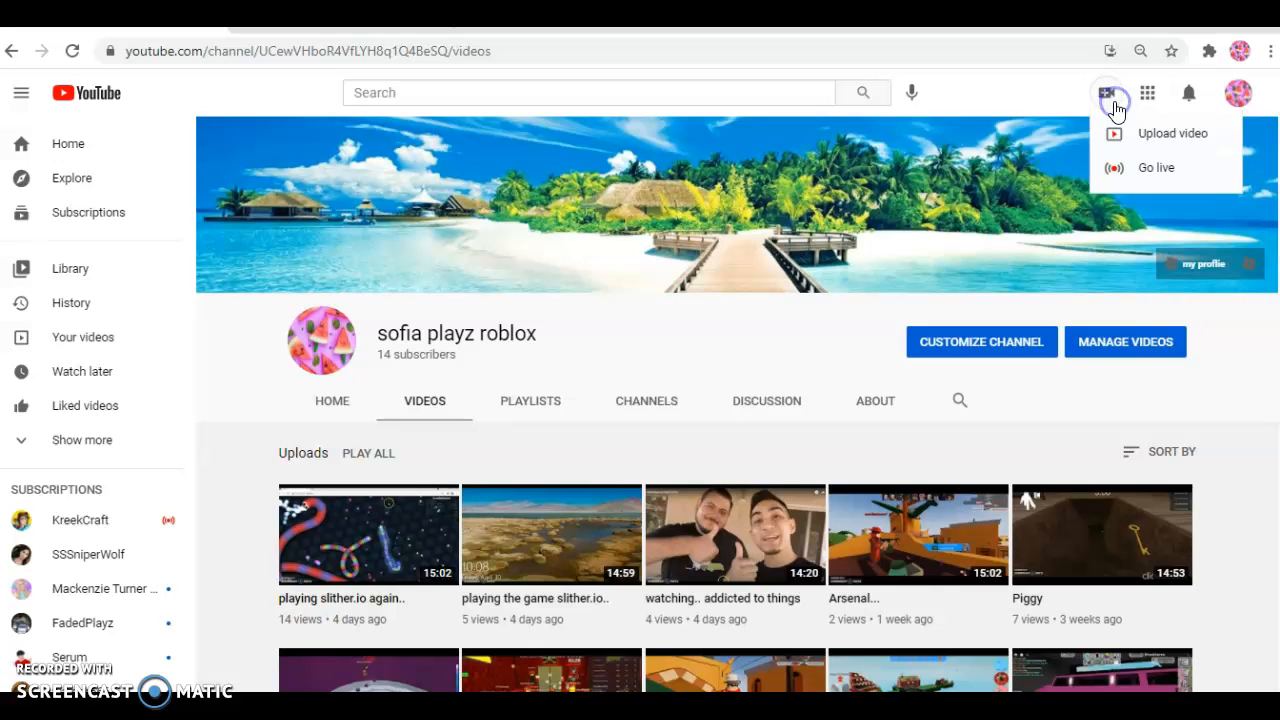
click(1152, 148)
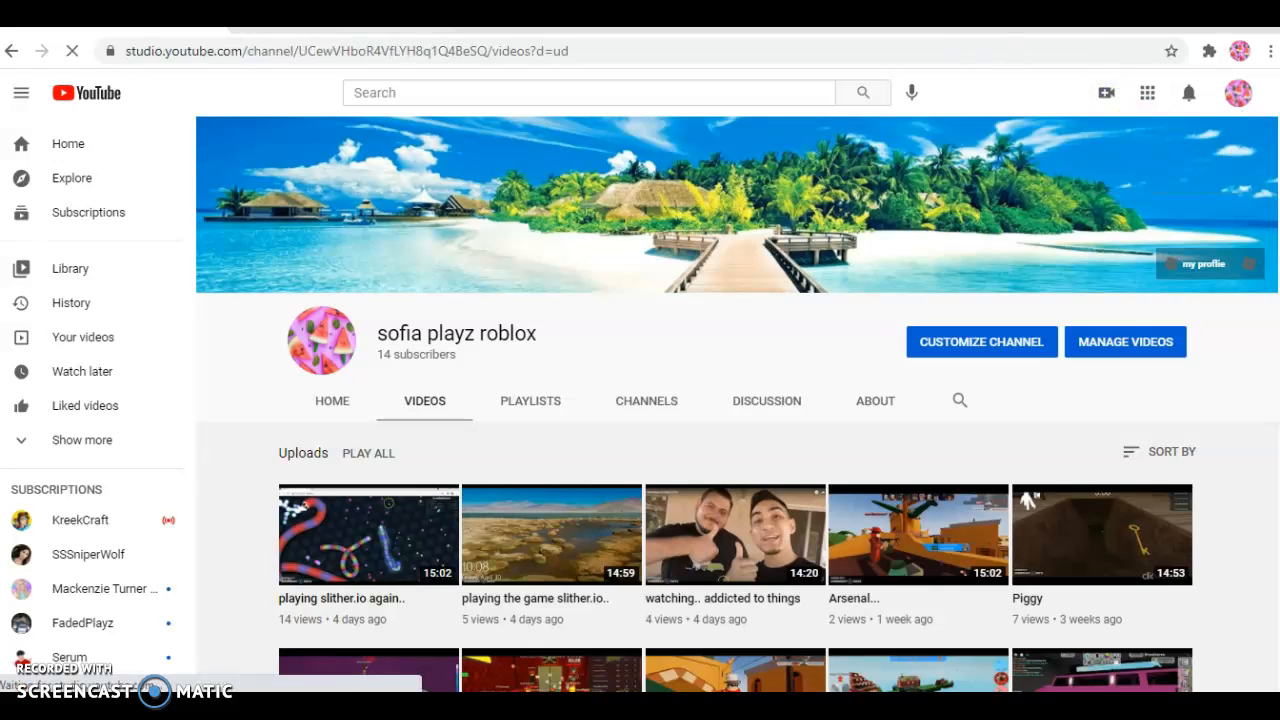
click(330, 14)
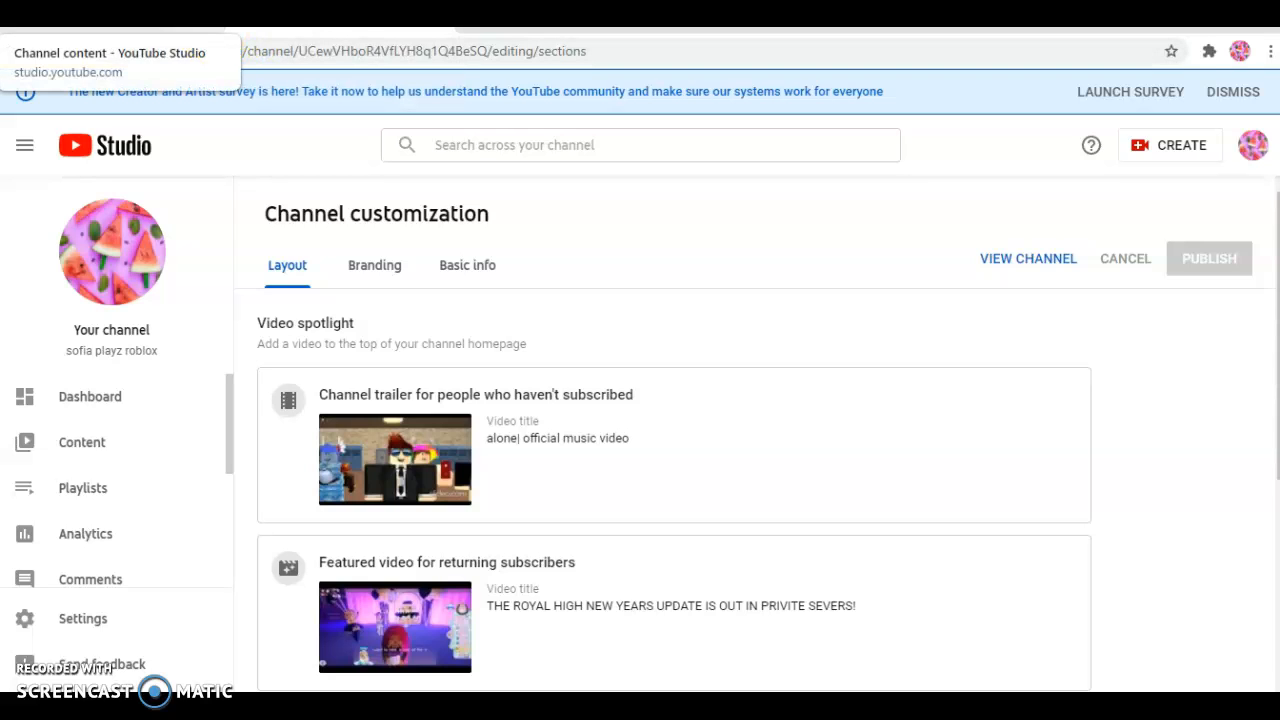
click(1155, 148)
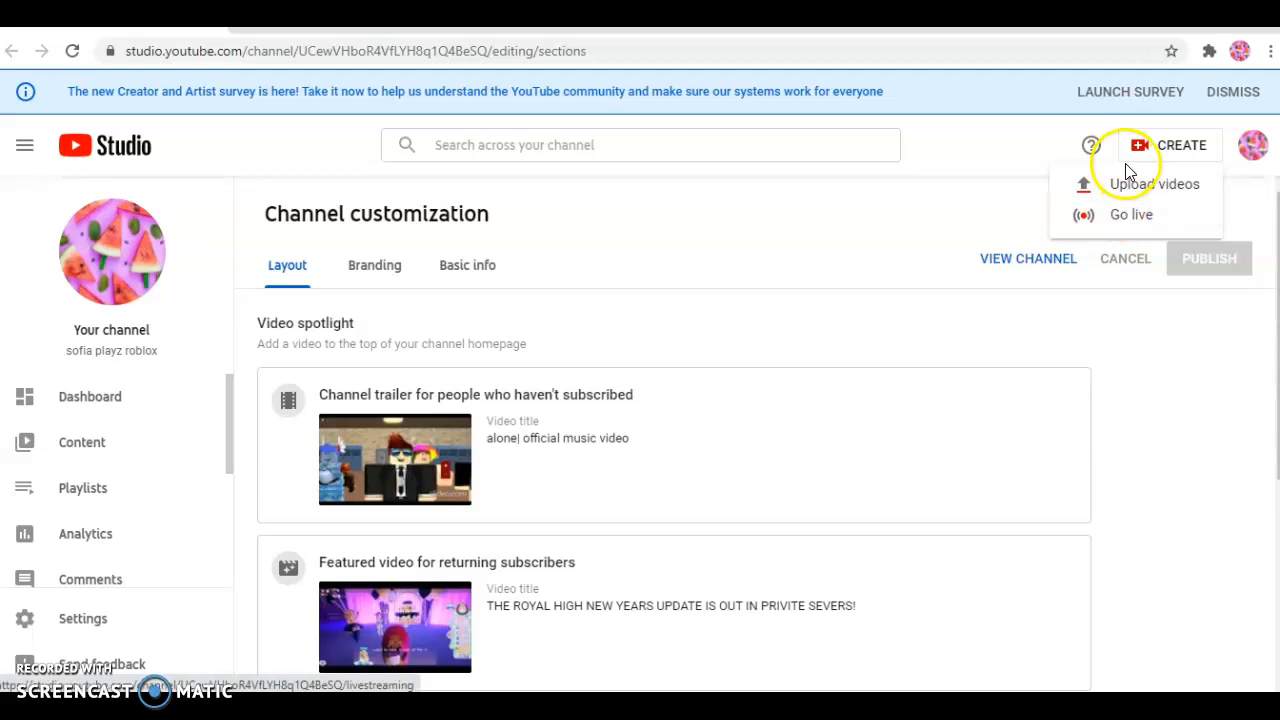
click(1141, 198)
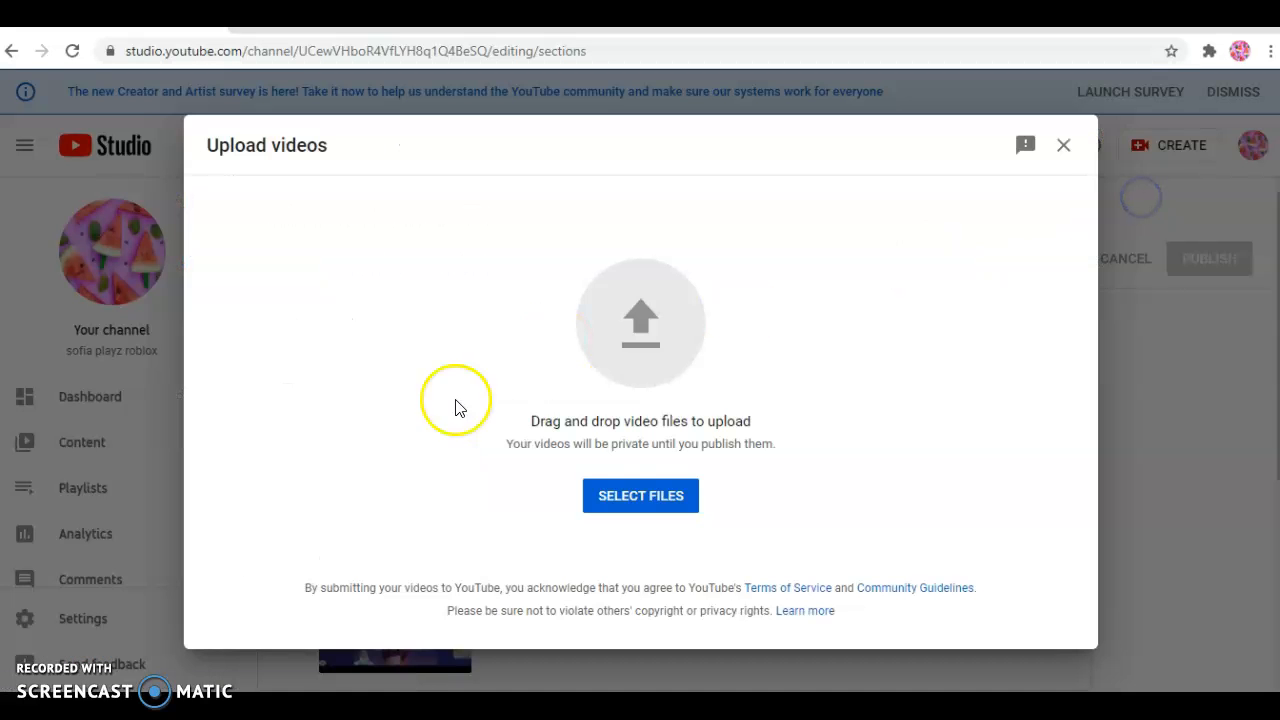
Step: Select the file "video (6)" from the Downloads folder and upload it
click(644, 497)
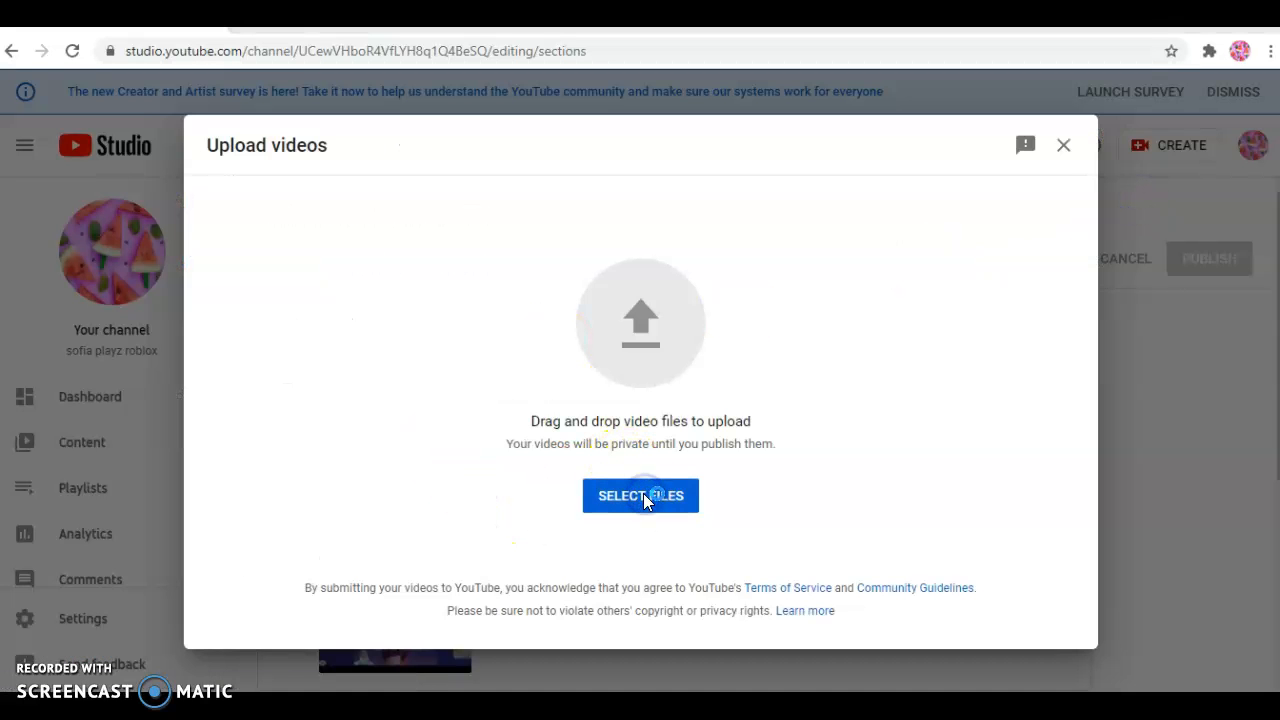
click(606, 510)
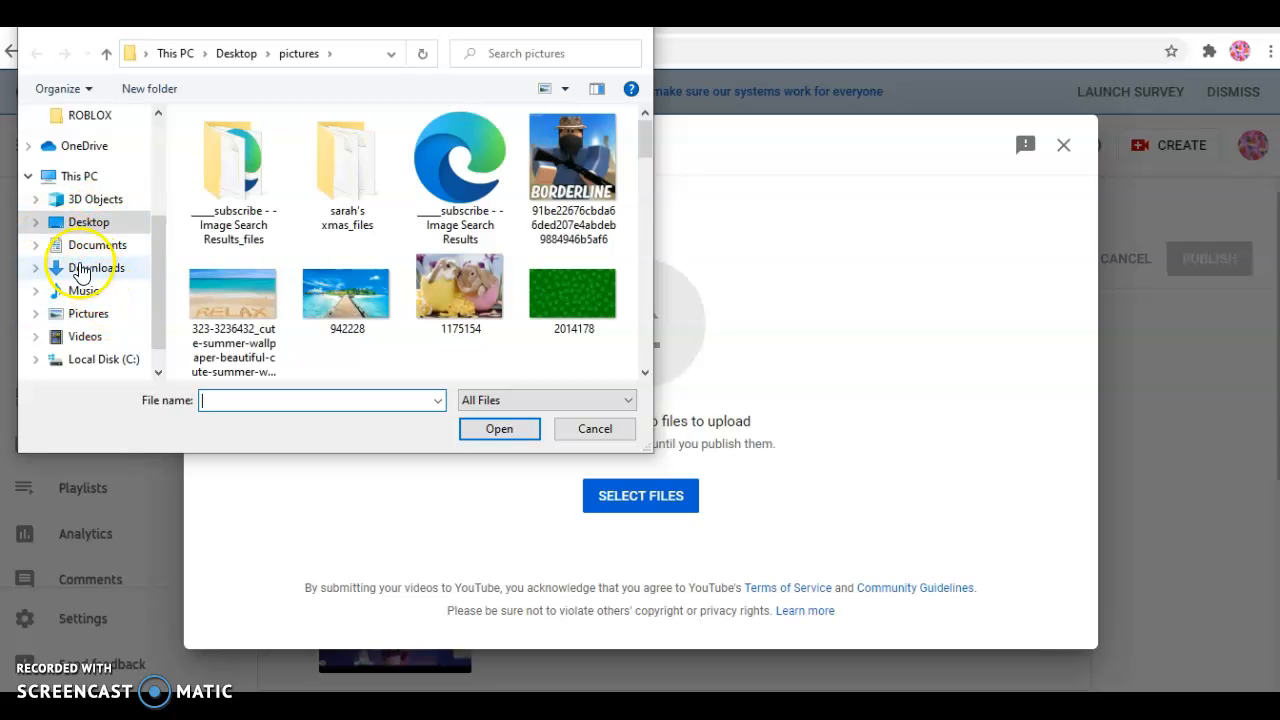
click(72, 245)
click(95, 270)
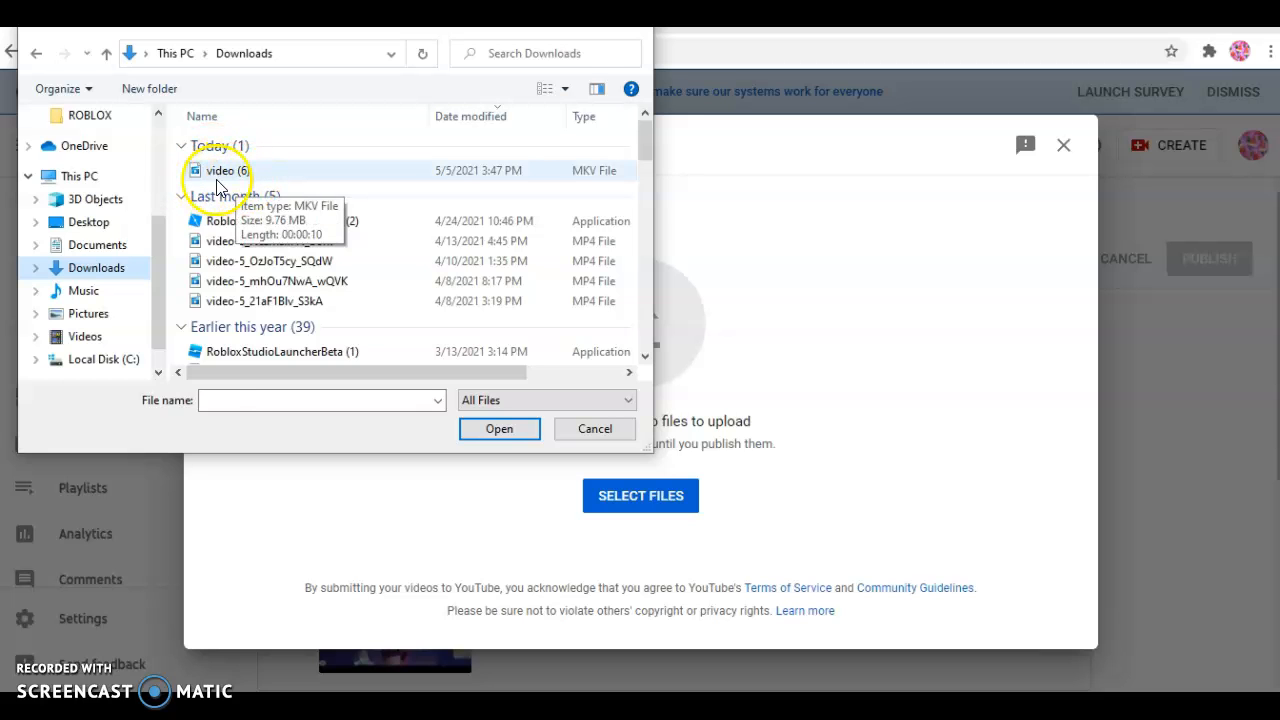
click(216, 179)
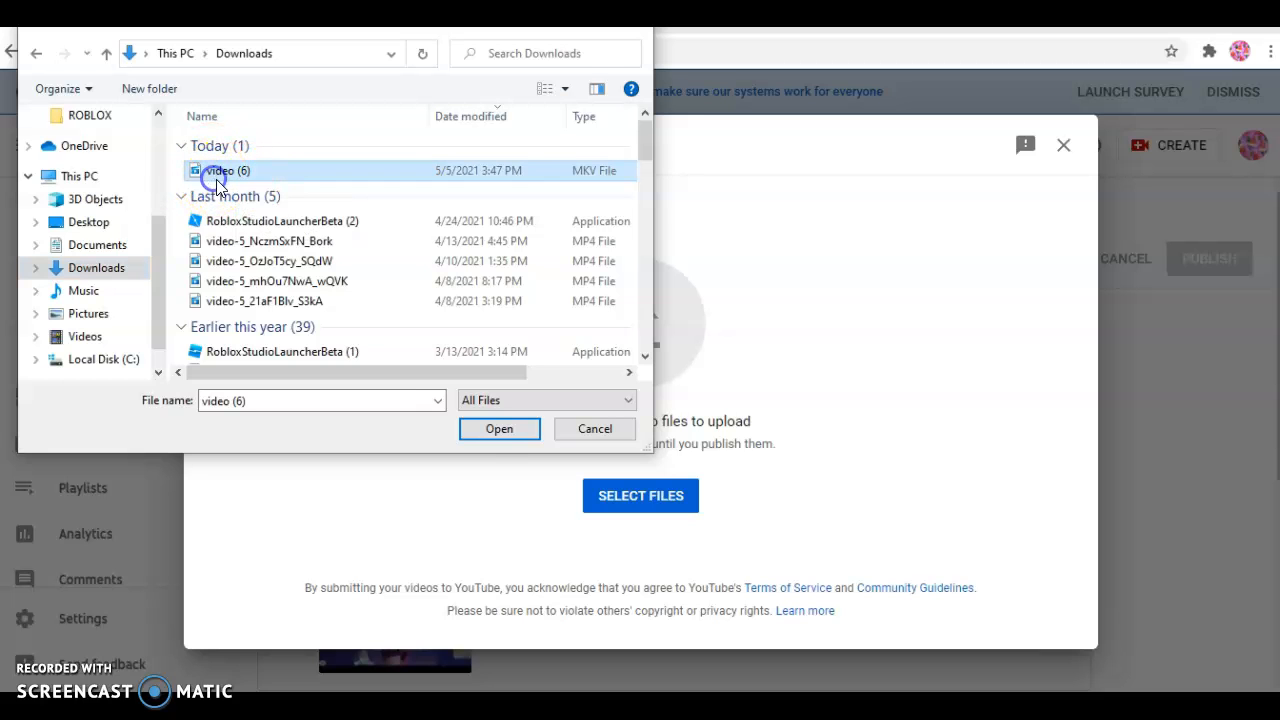
click(499, 430)
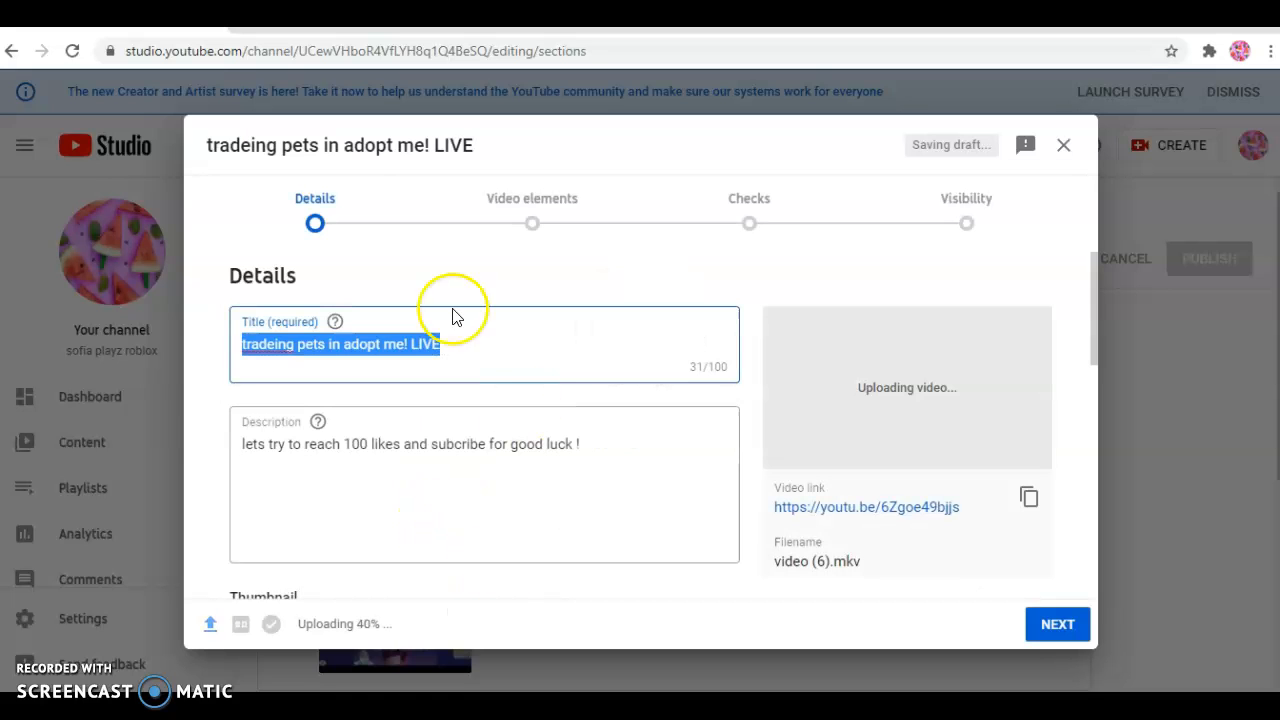
Step: Replace the prefilled video title with "NEW INTRO!"
click(526, 352)
key(BackSpace)
key(BackSpace)
key(BackSpace)
key(BackSpace)
key(BackSpace)
key(BackSpace)
key(BackSpace)
key(BackSpace)
key(BackSpace)
key(BackSpace)
key(BackSpace)
key(BackSpace)
key(BackSpace)
key(BackSpace)
key(BackSpace)
key(BackSpace)
key(BackSpace)
key(BackSpace)
key(BackSpace)
key(BackSpace)
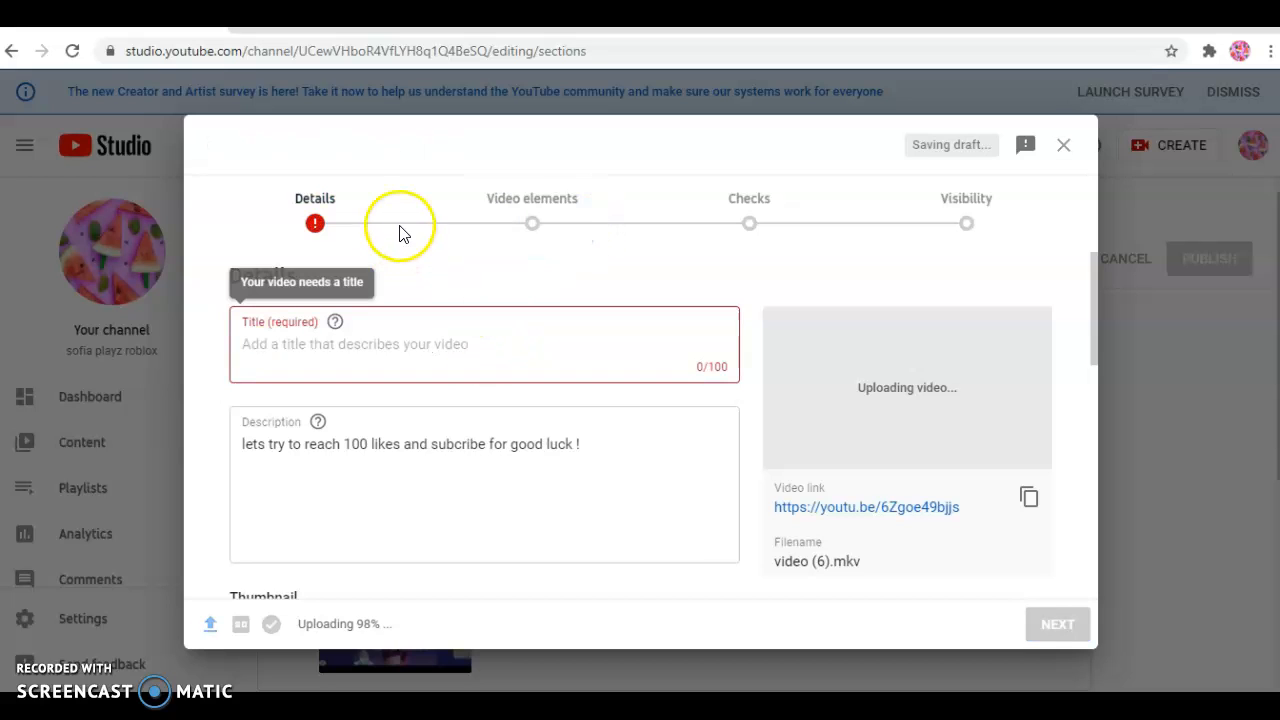
text(NEW INTRO!)
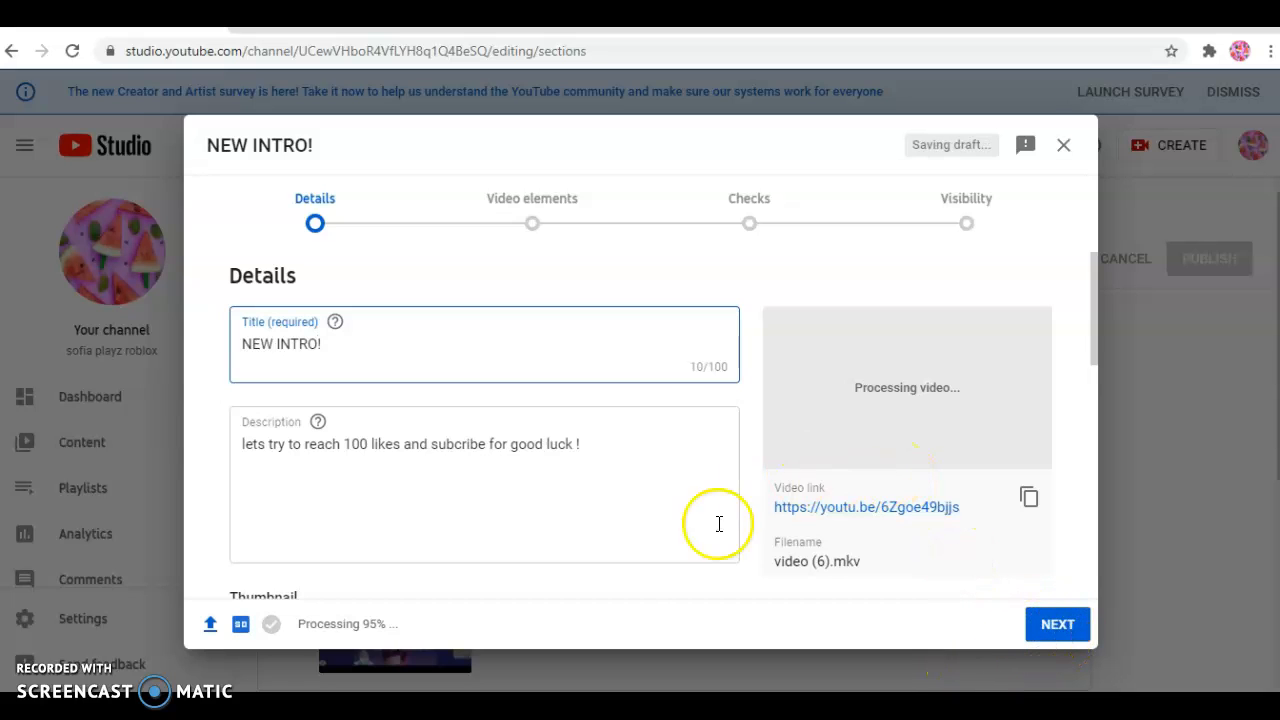
Step: Replace the prefilled video description with "FINAL INTRO"
click(631, 440)
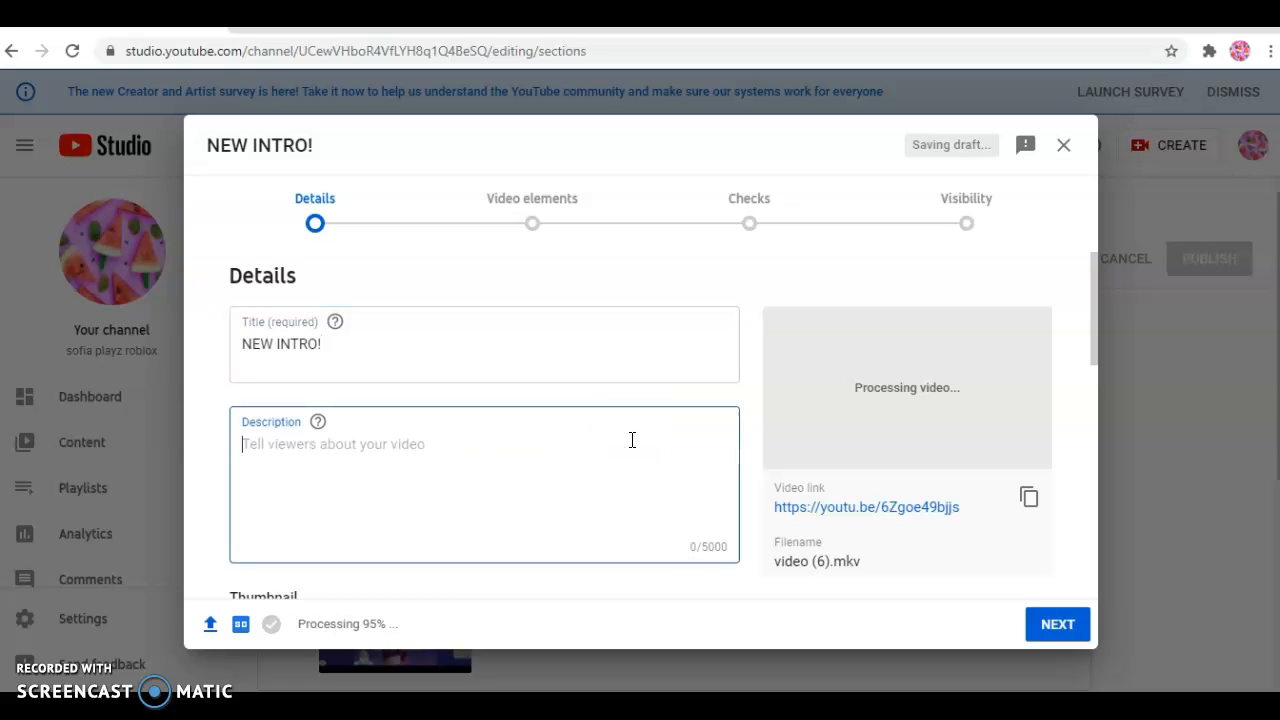
text(FINAL)
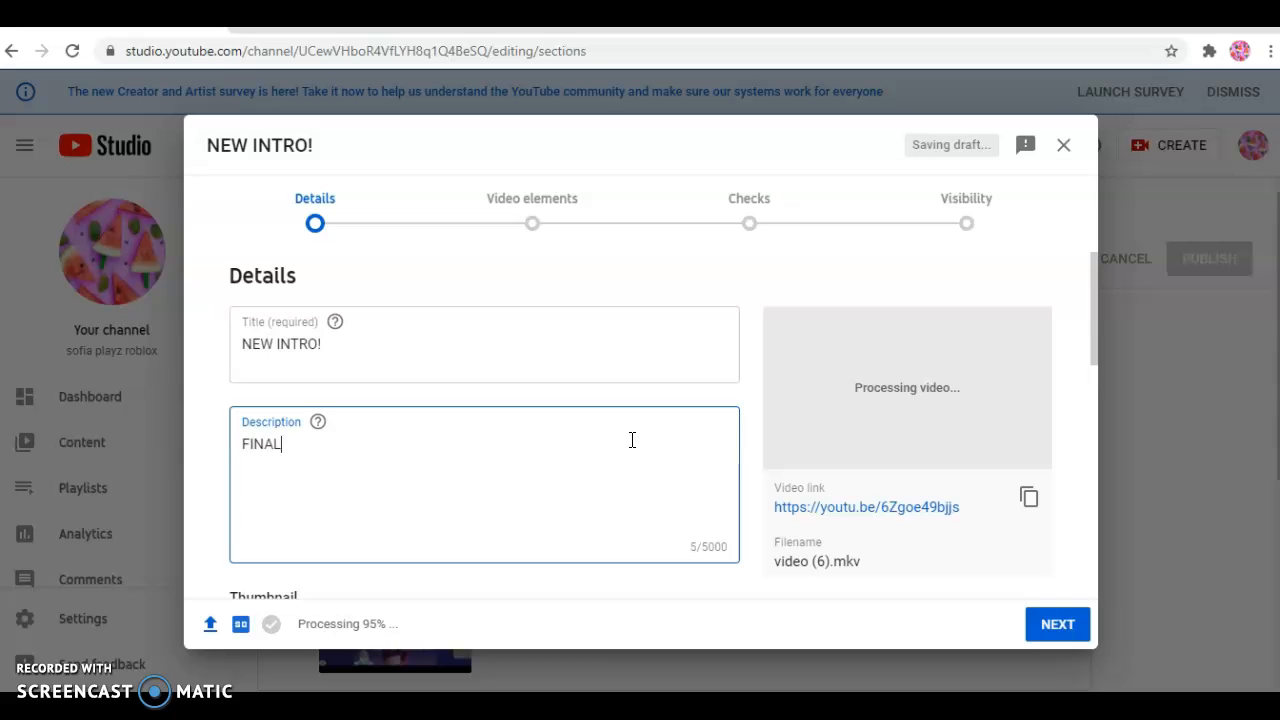
text( INTRO)
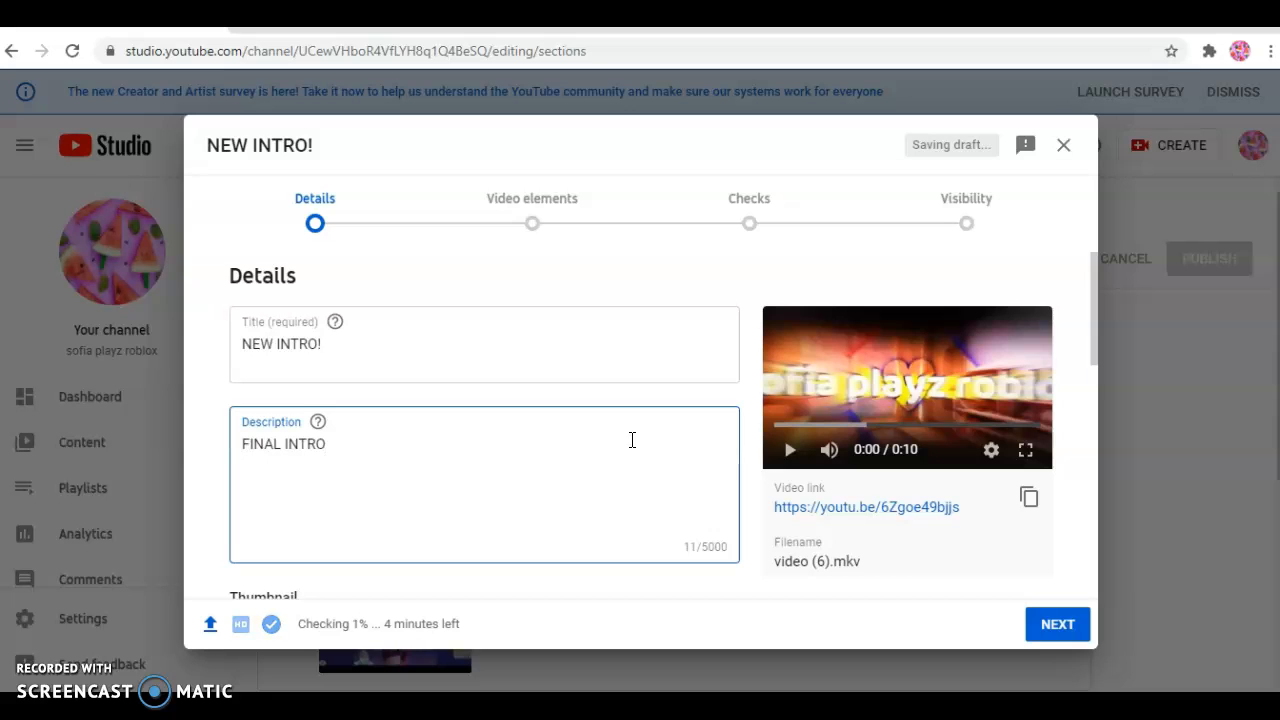
drag(632, 440, 632, 506)
text(\\)
click(838, 127)
click(710, 610)
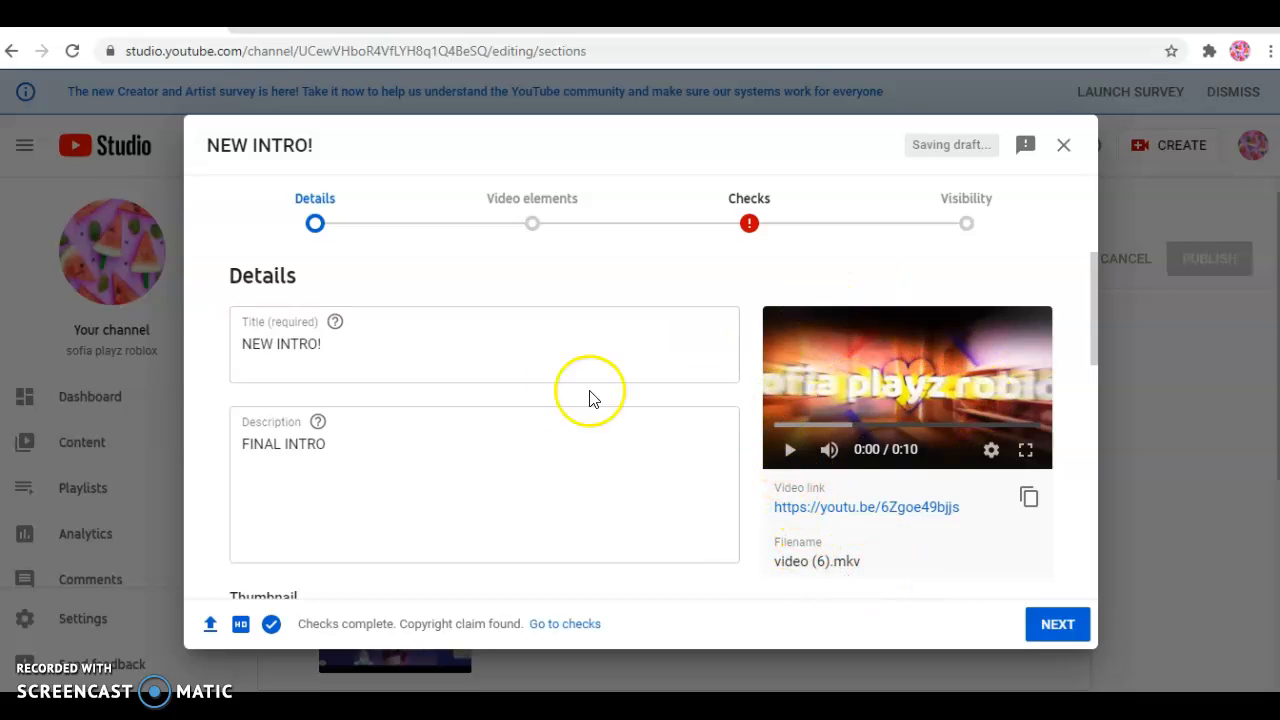
Step: Set the video's audience to "No, it's not made for kids"
click(1068, 634)
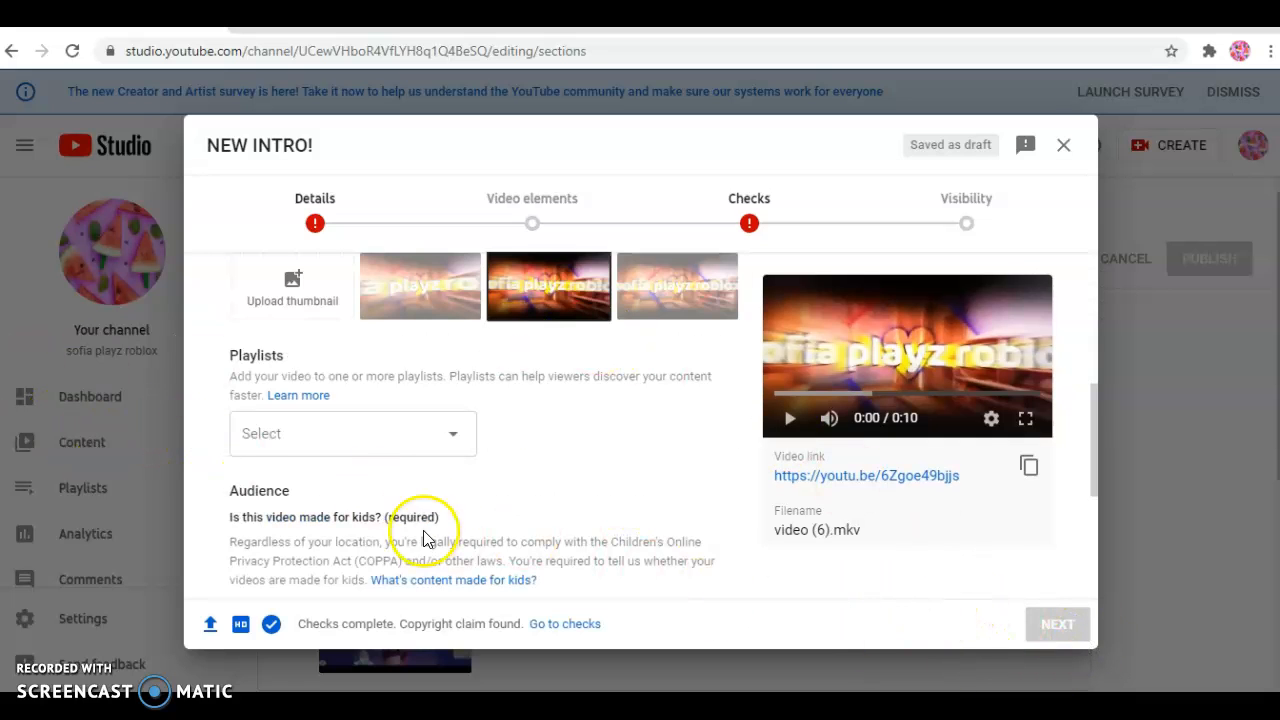
scroll(425, 520, down, 3)
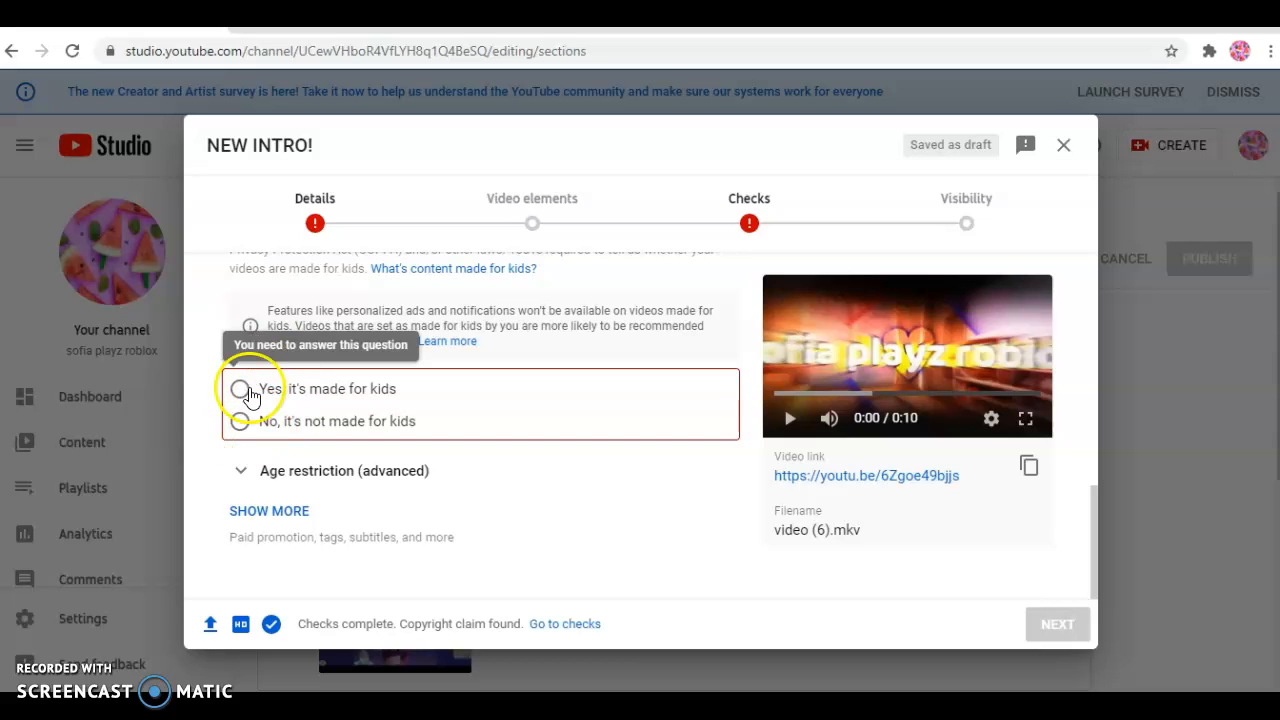
click(243, 425)
click(246, 392)
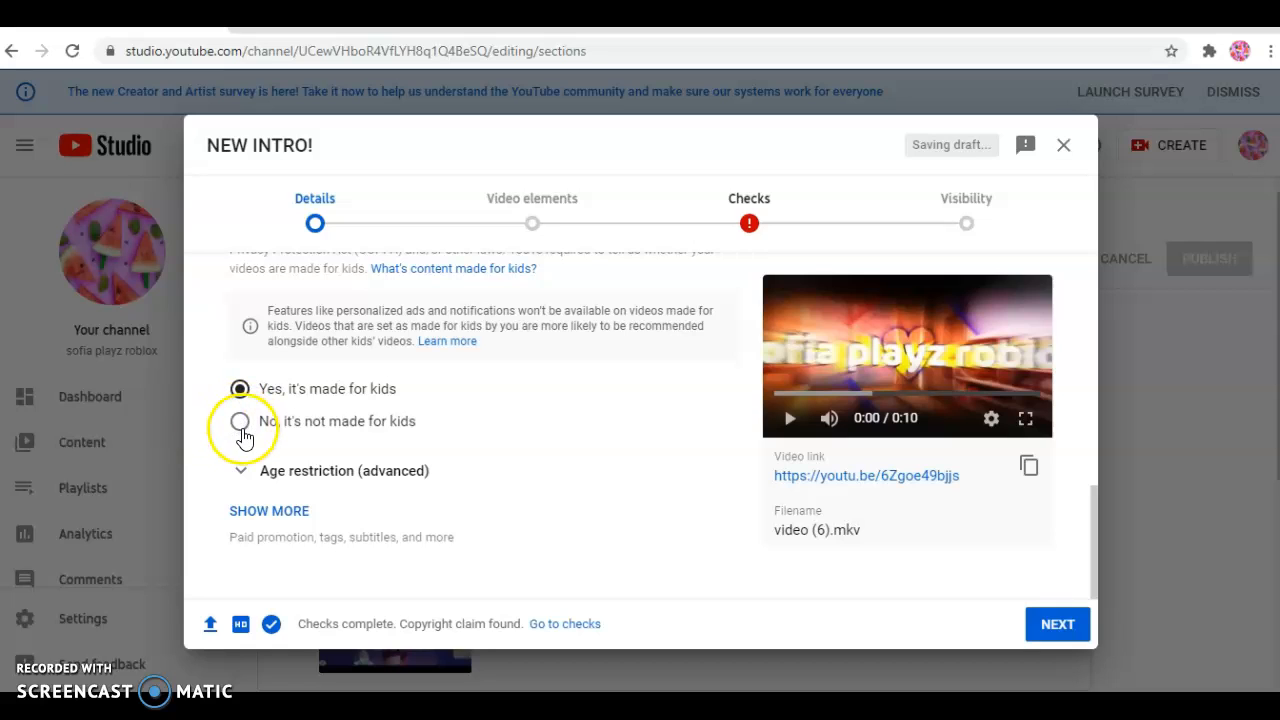
click(242, 424)
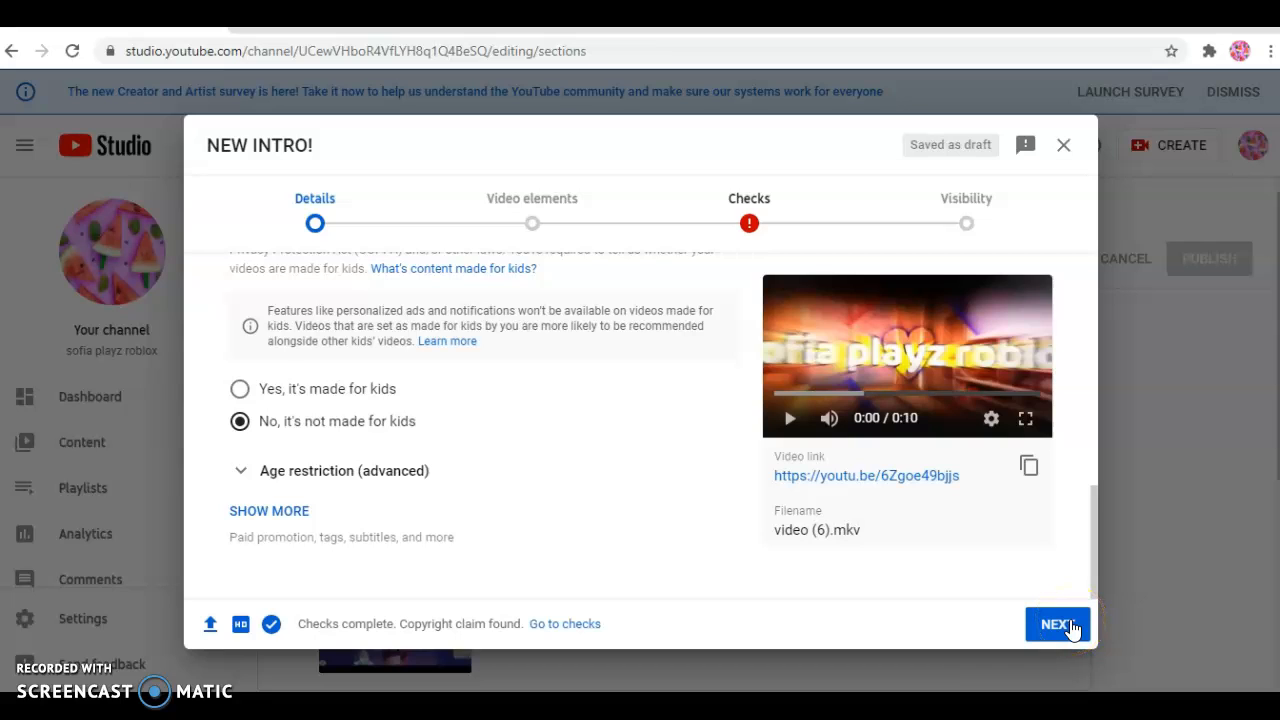
Step: Continue past the video elements and checks without additions, and publish the video with Public visibility
click(1058, 625)
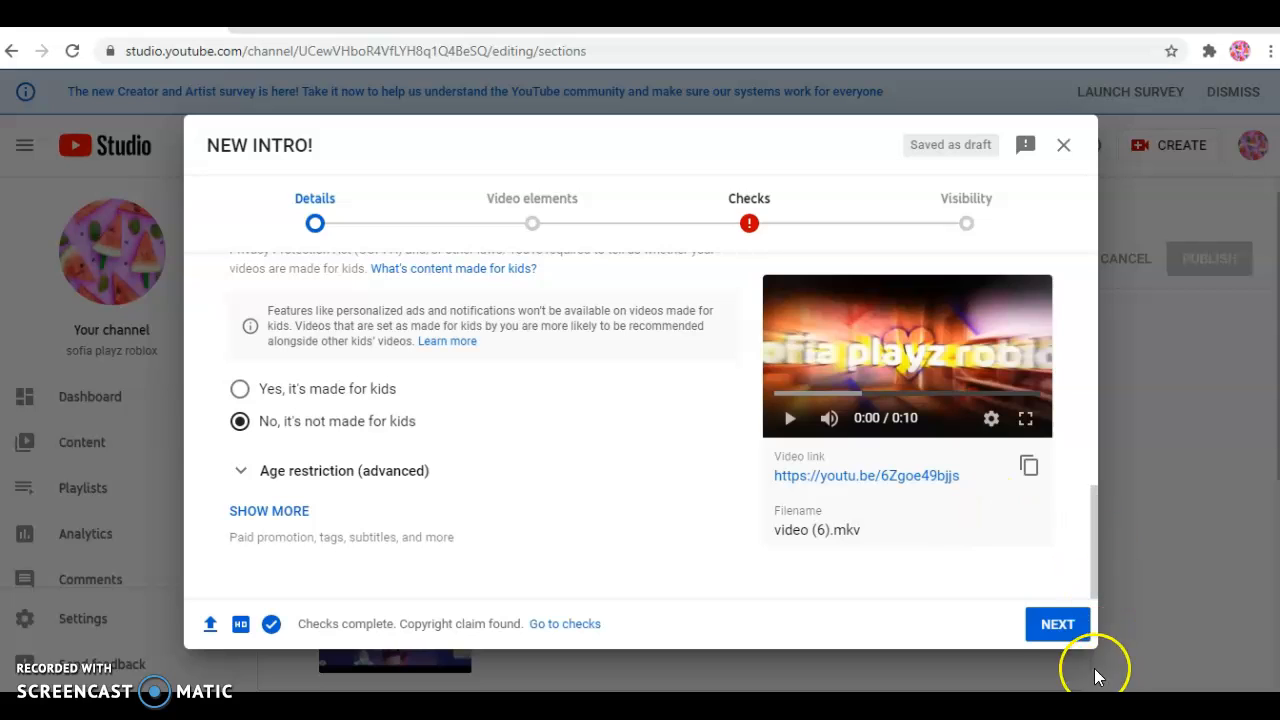
click(1046, 638)
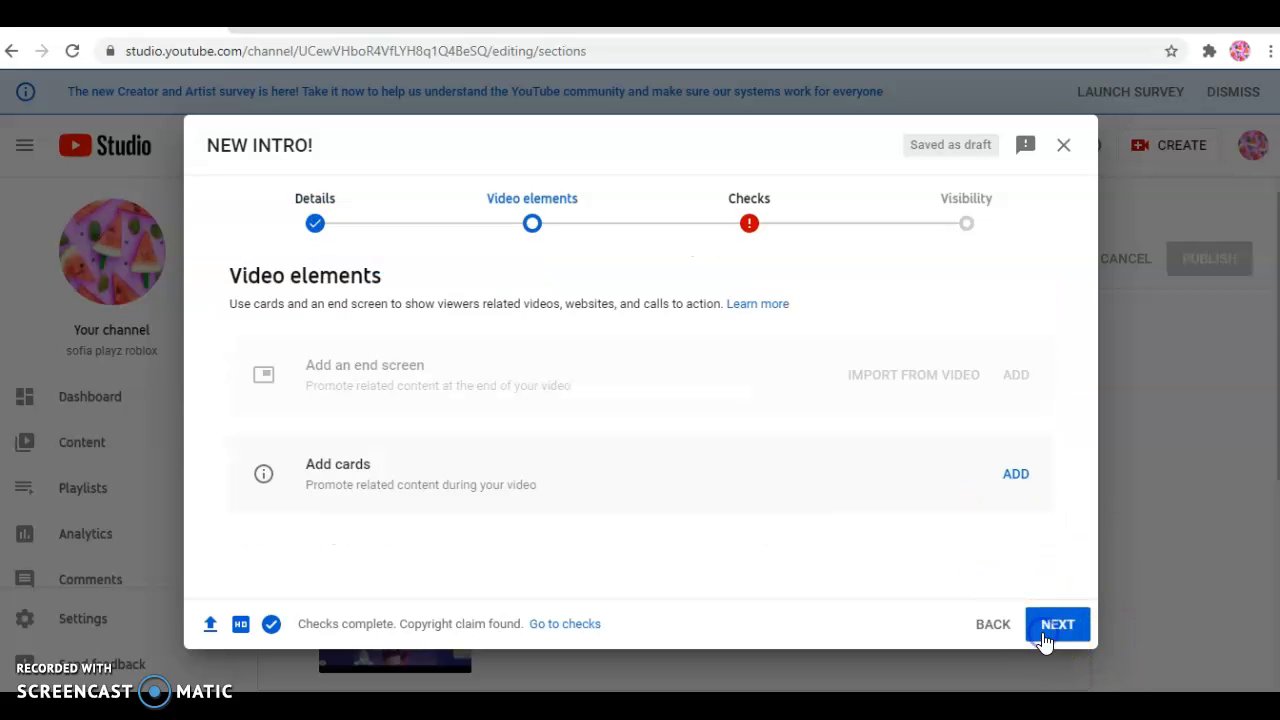
click(1046, 640)
click(1046, 638)
click(1016, 640)
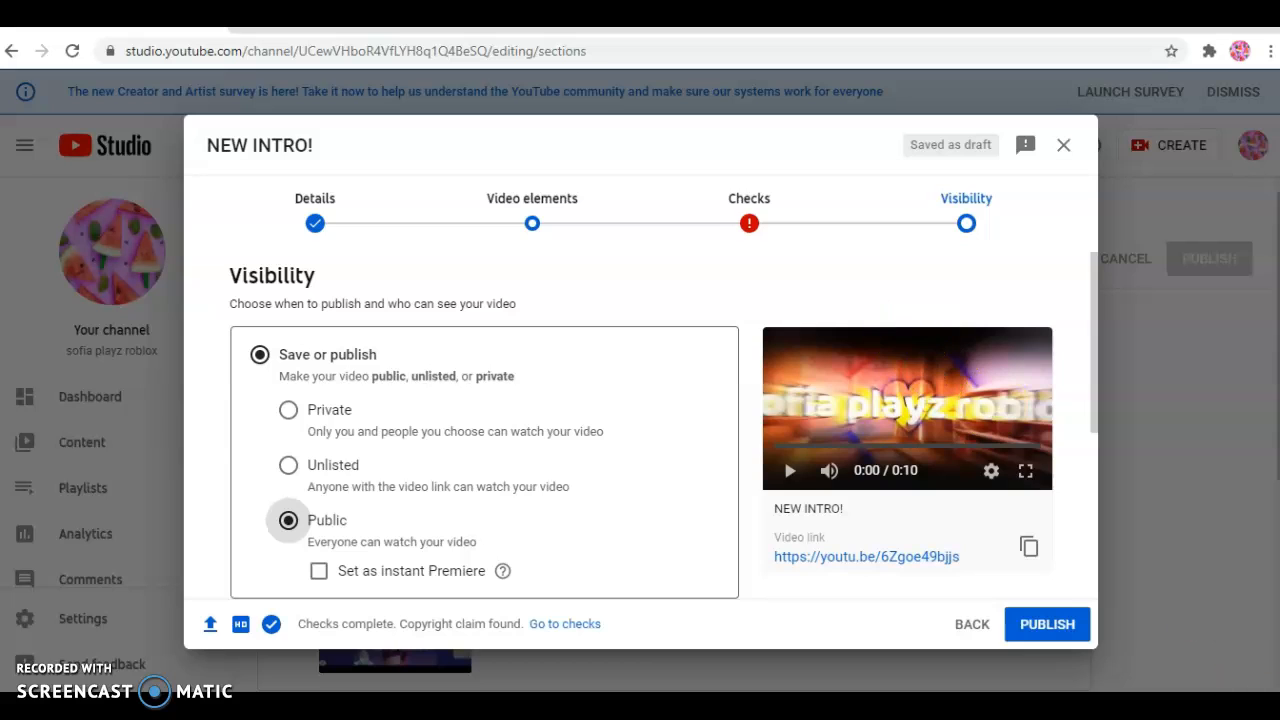
click(1068, 626)
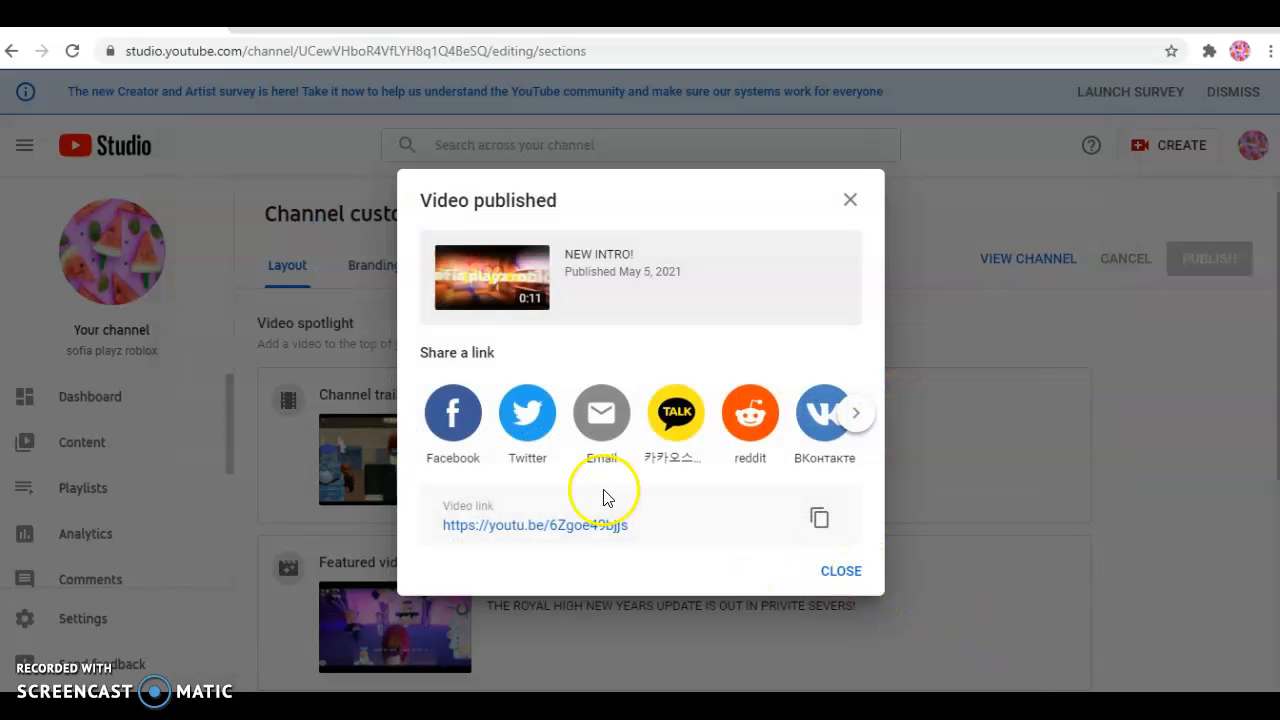
Step: Browse the link-sharing services offered for the published video and close the dialog
click(856, 414)
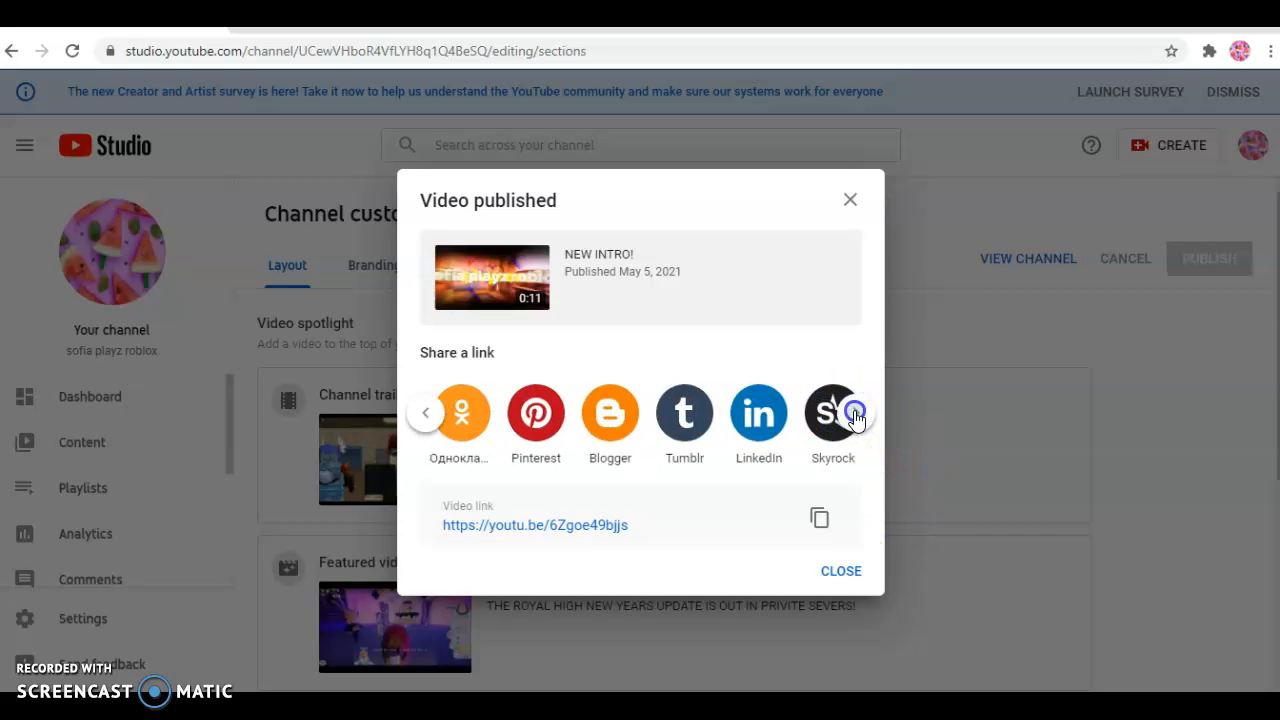
click(856, 414)
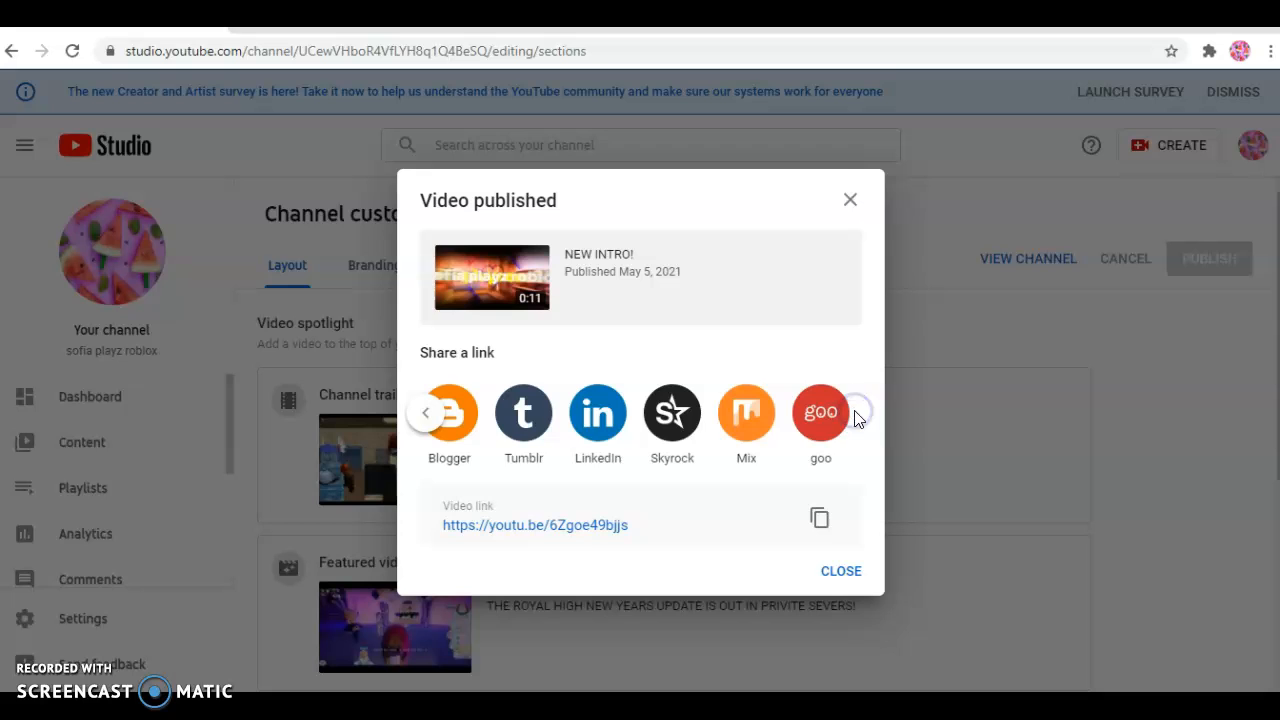
click(840, 572)
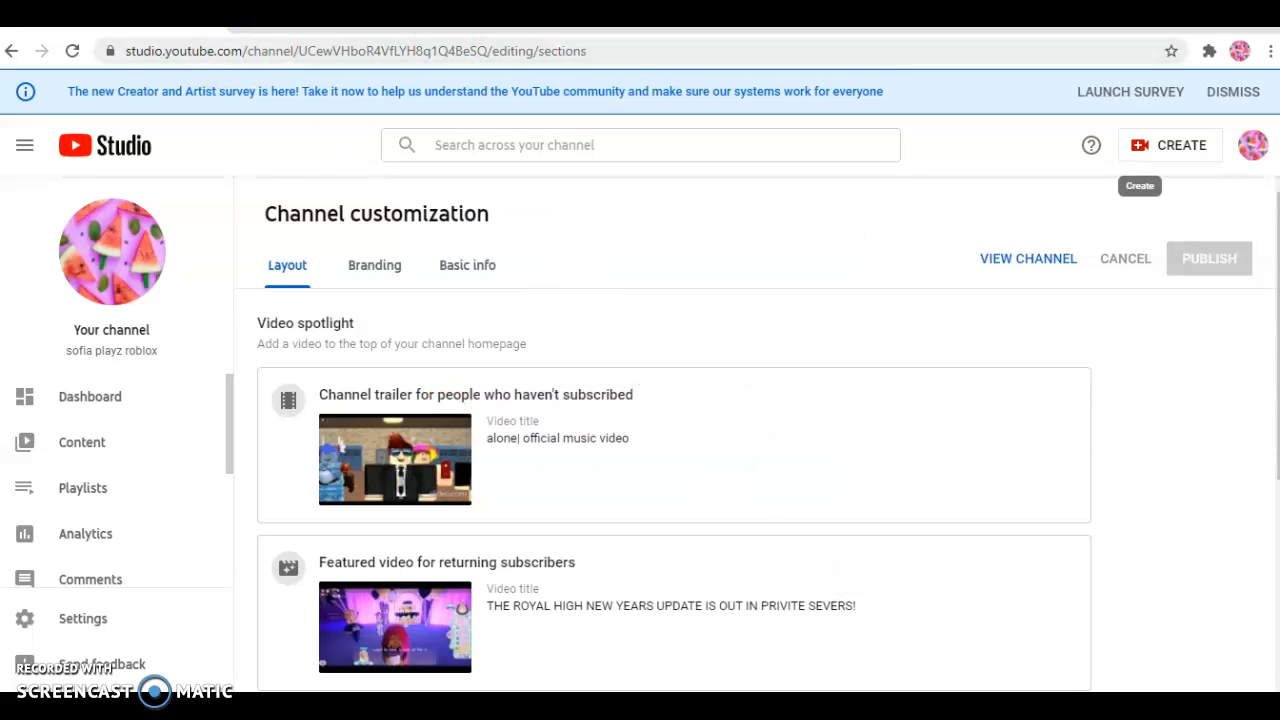
Step: Go from YouTube Studio back to the channel's Videos page to check the new upload
click(1255, 145)
click(1100, 272)
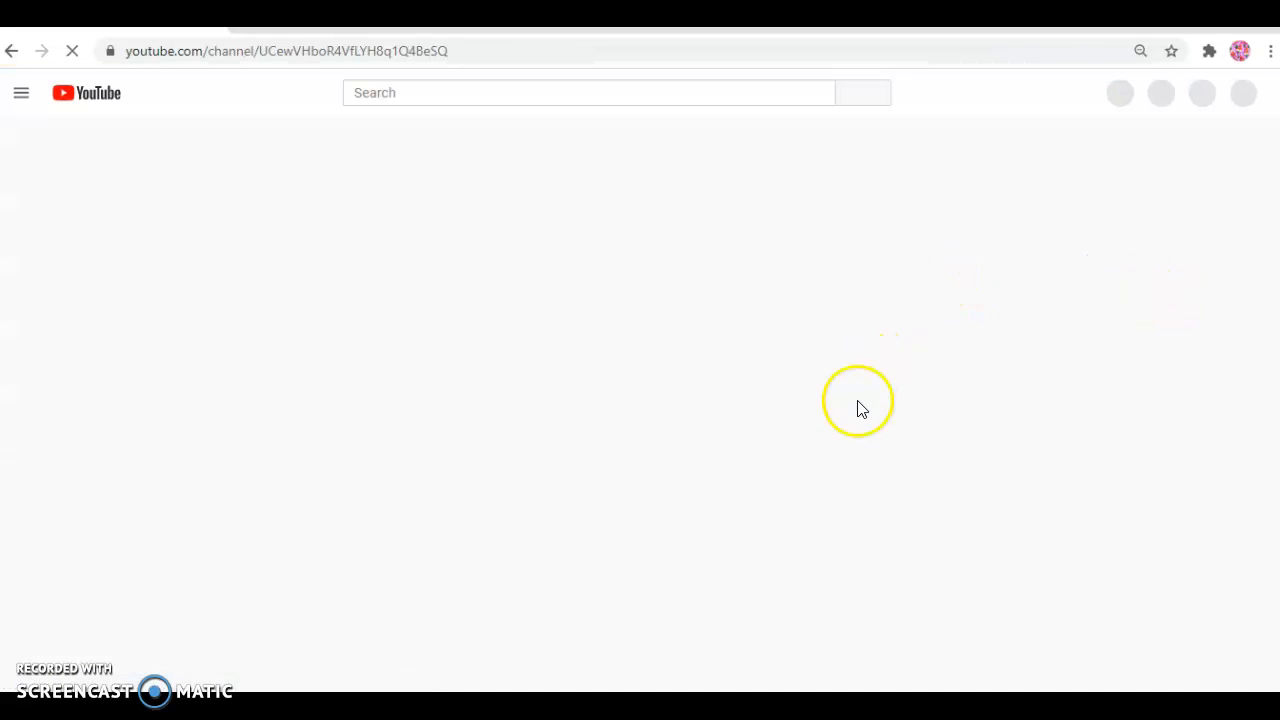
click(424, 401)
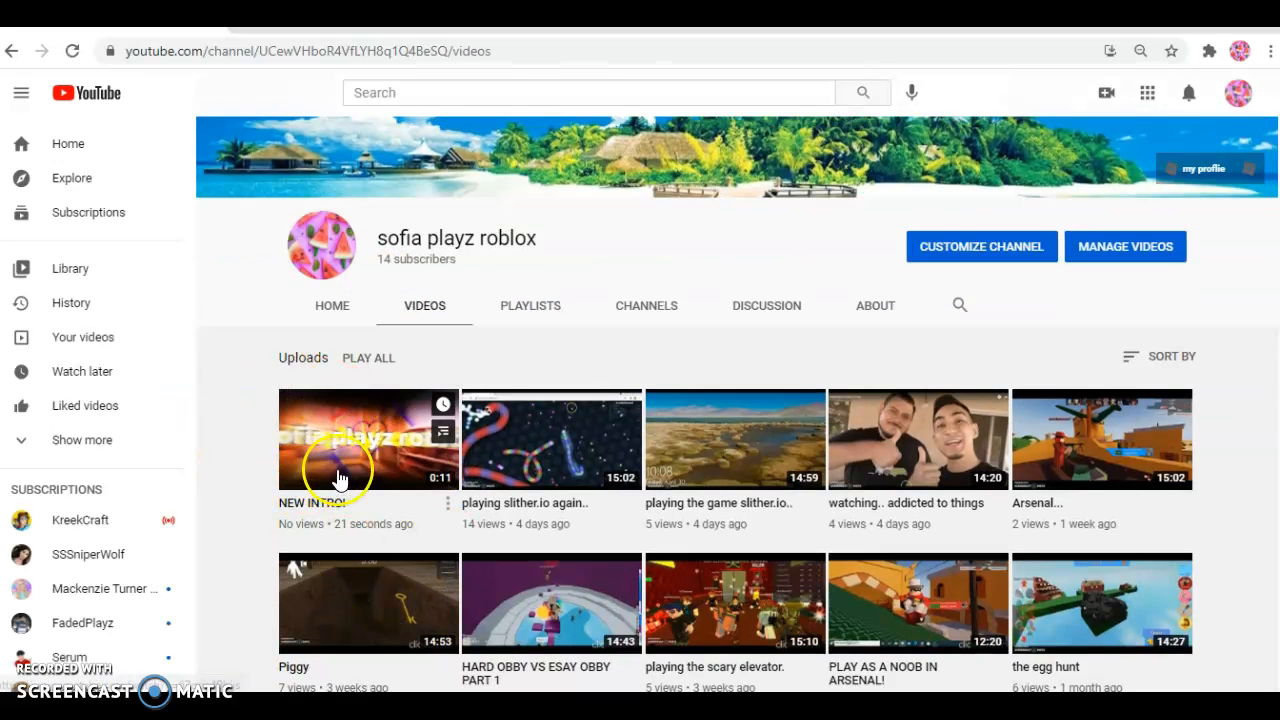
Step: Play the uploaded "NEW INTRO!" video with its description and comments area checked, and return to the channel's Videos page
click(340, 480)
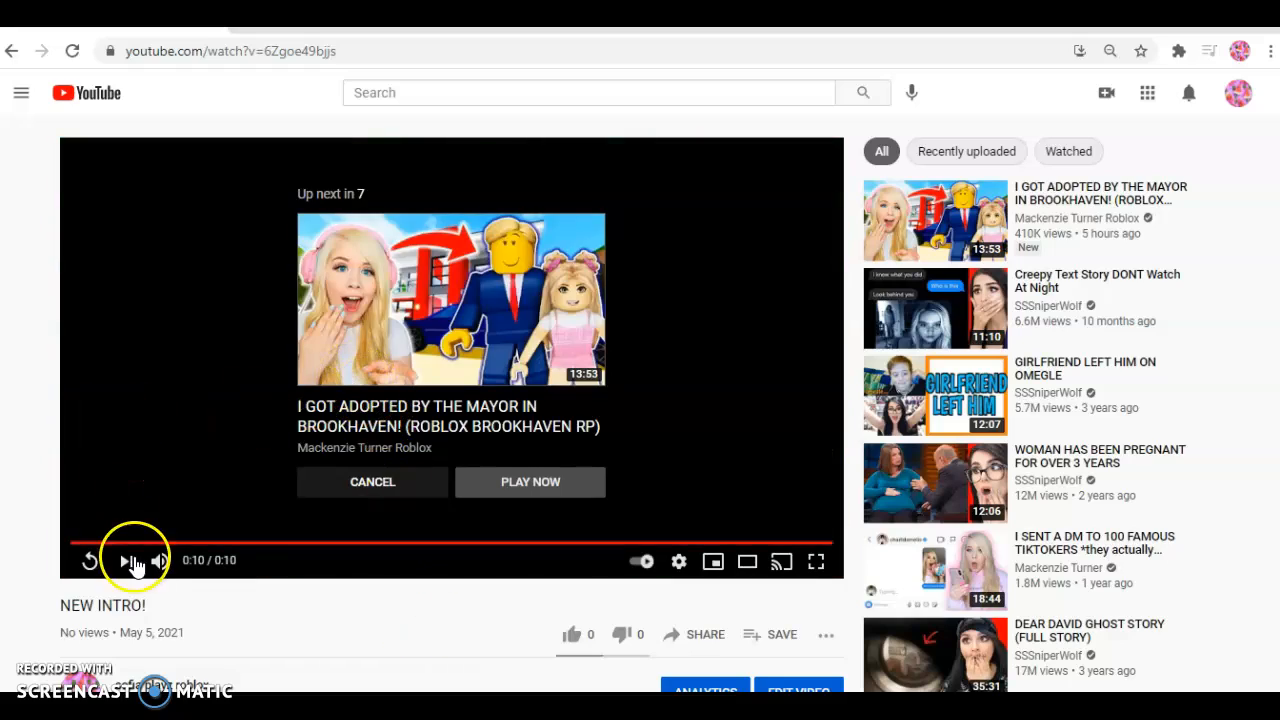
scroll(150, 564, down, 3)
scroll(153, 564, down, 2)
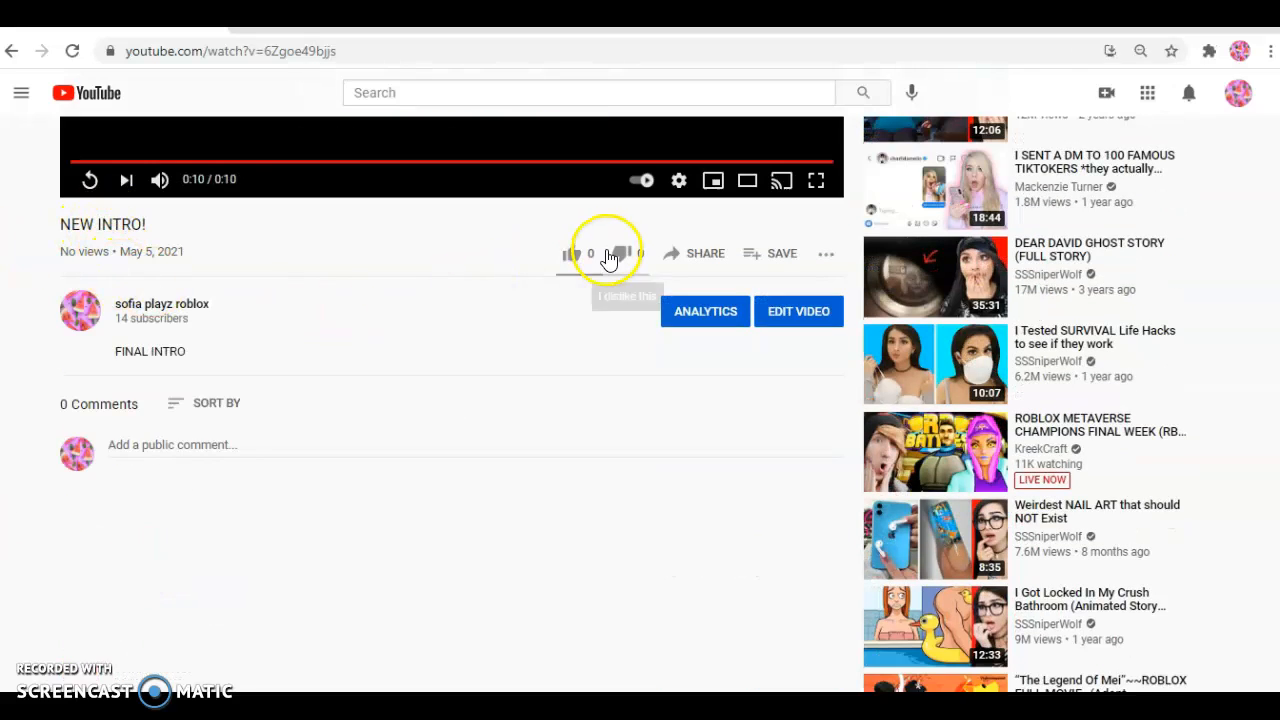
click(80, 310)
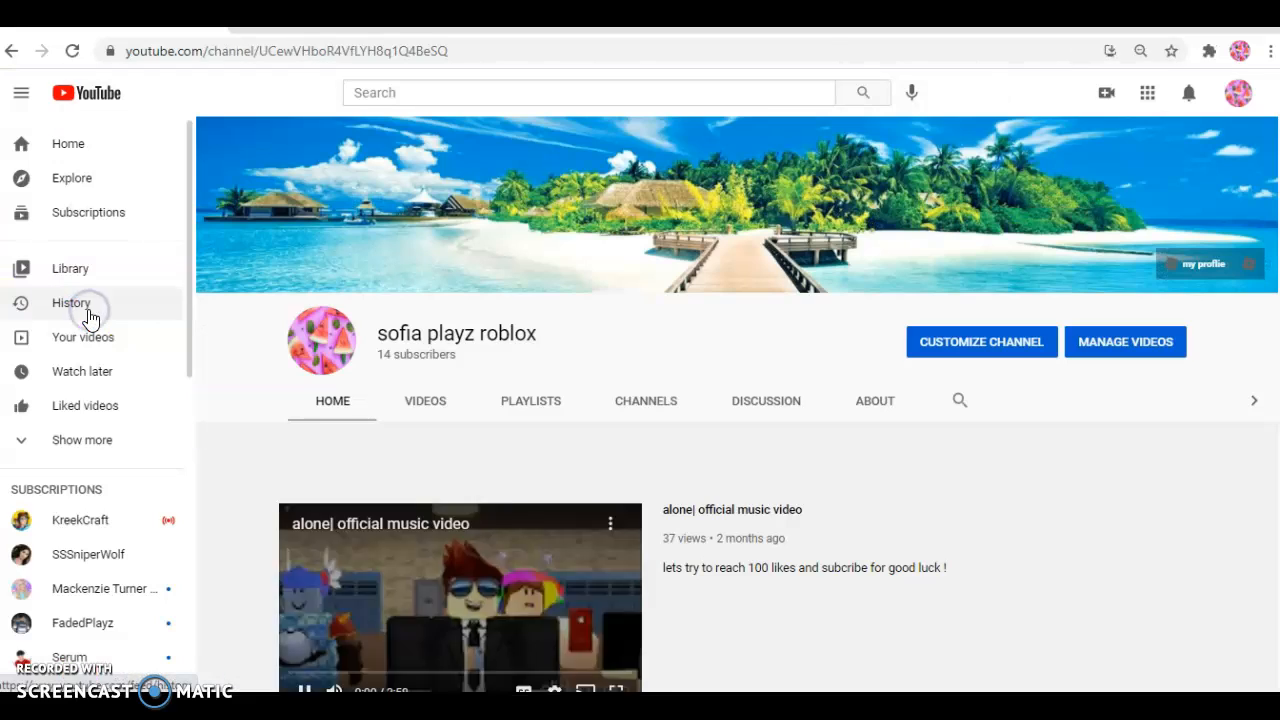
click(410, 405)
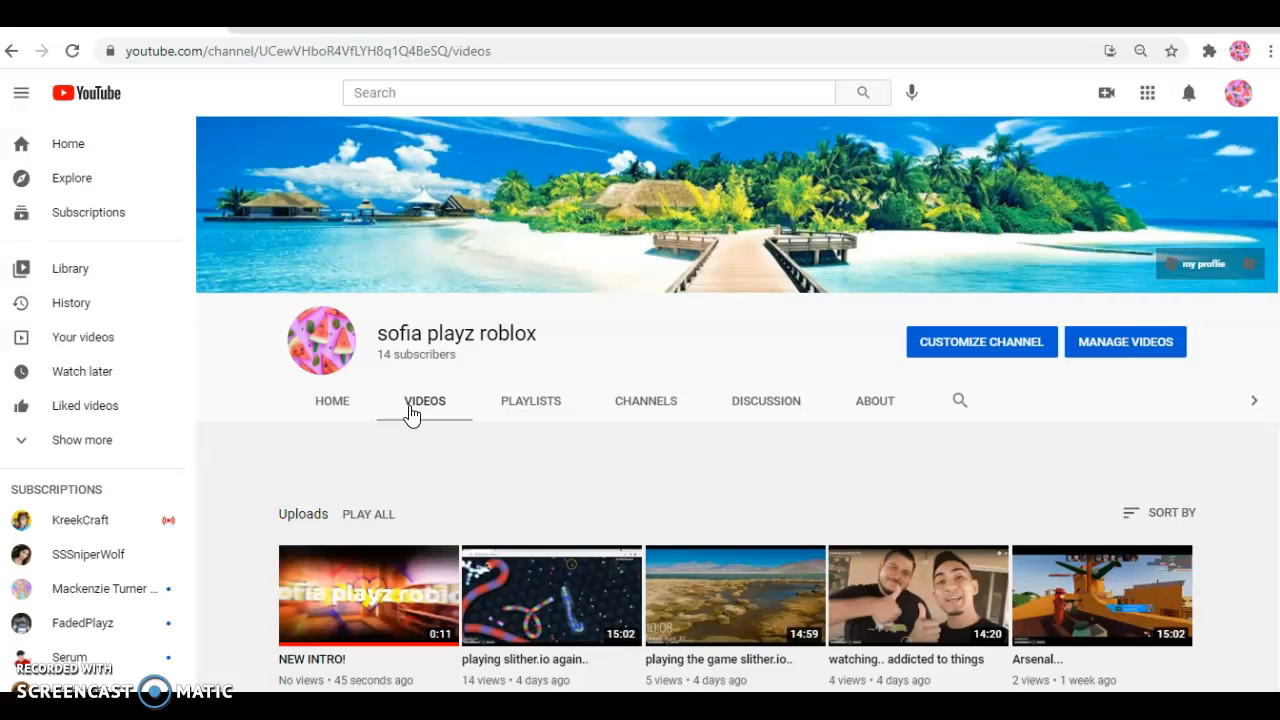
Step: Open the Roblox link labelled "my proflie" on the channel banner
click(1183, 266)
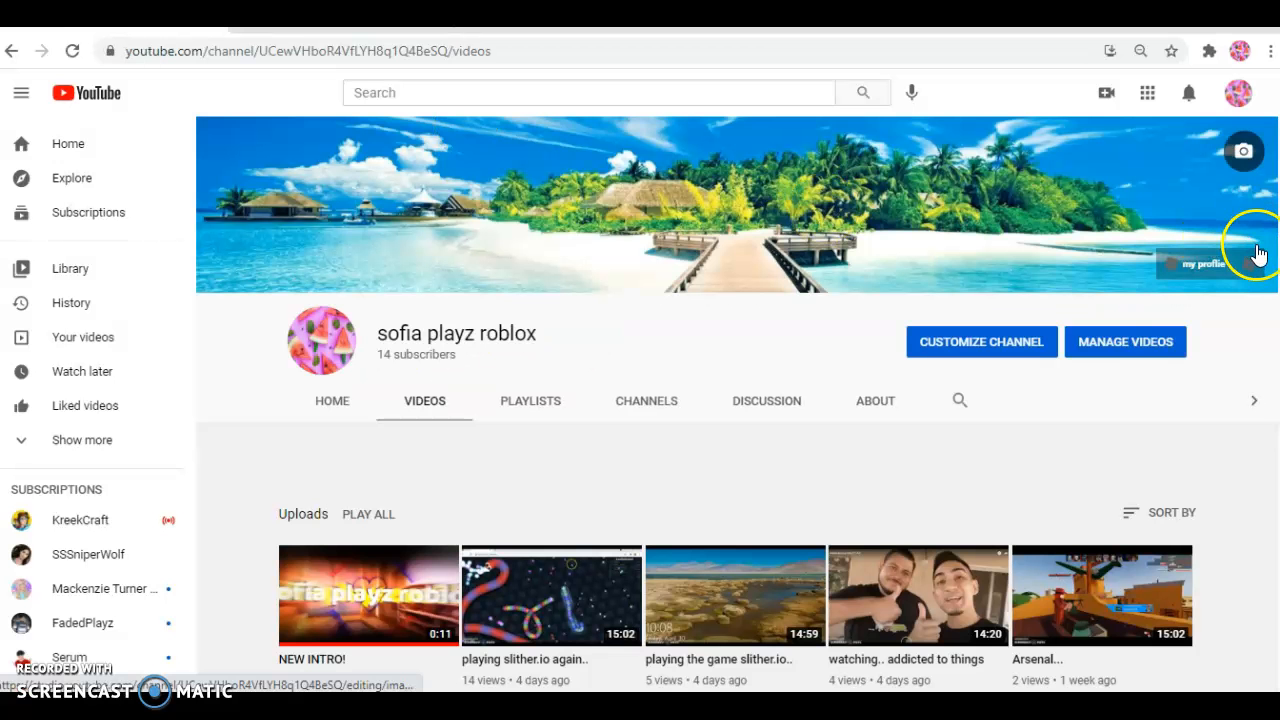
click(1250, 252)
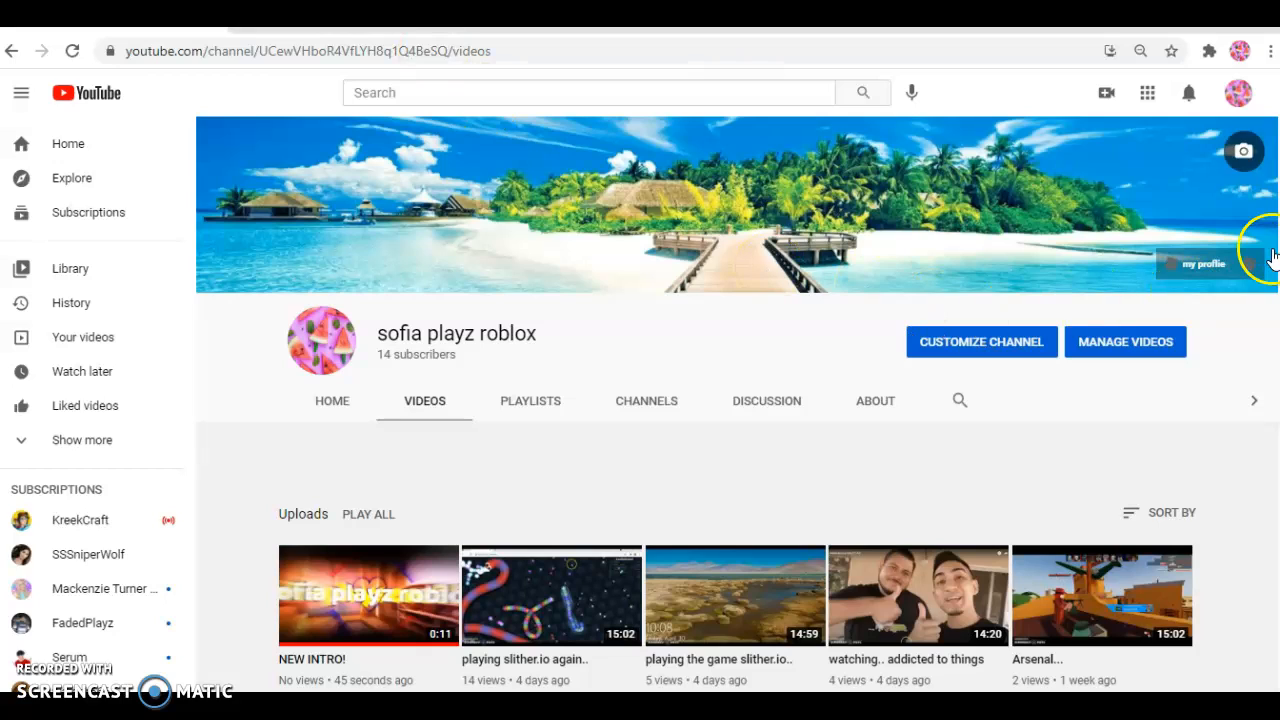
click(1252, 266)
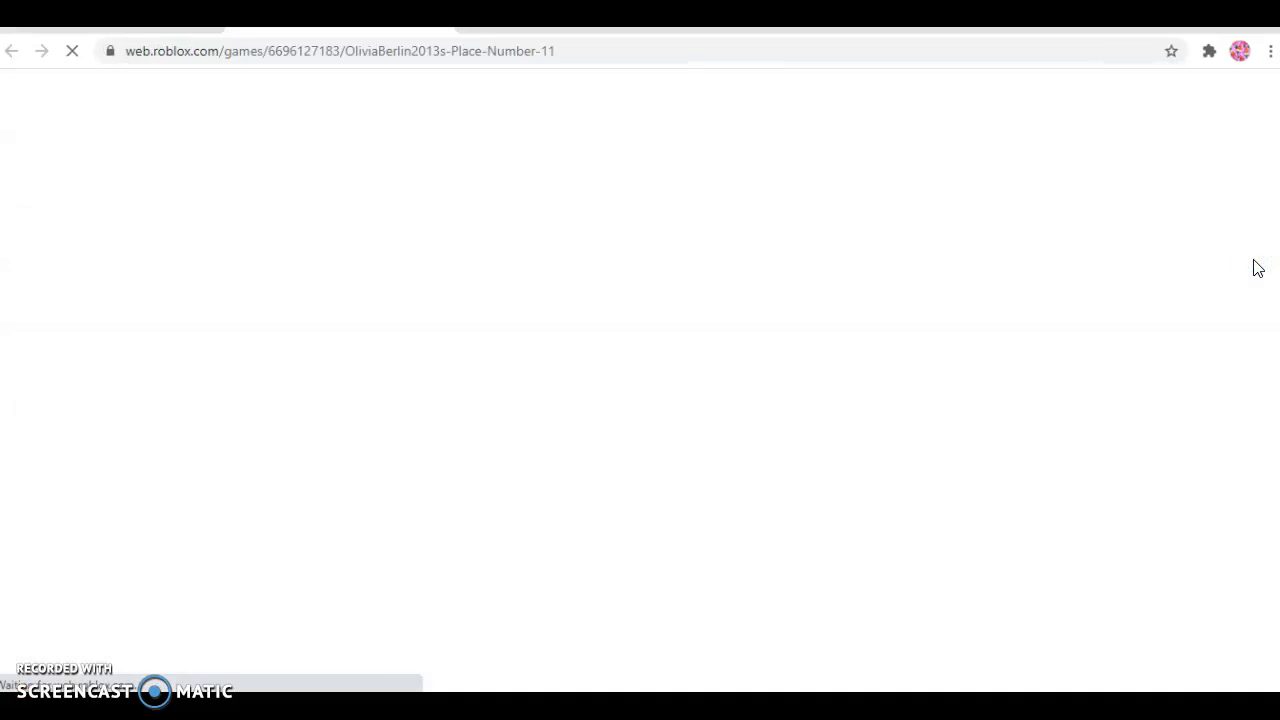